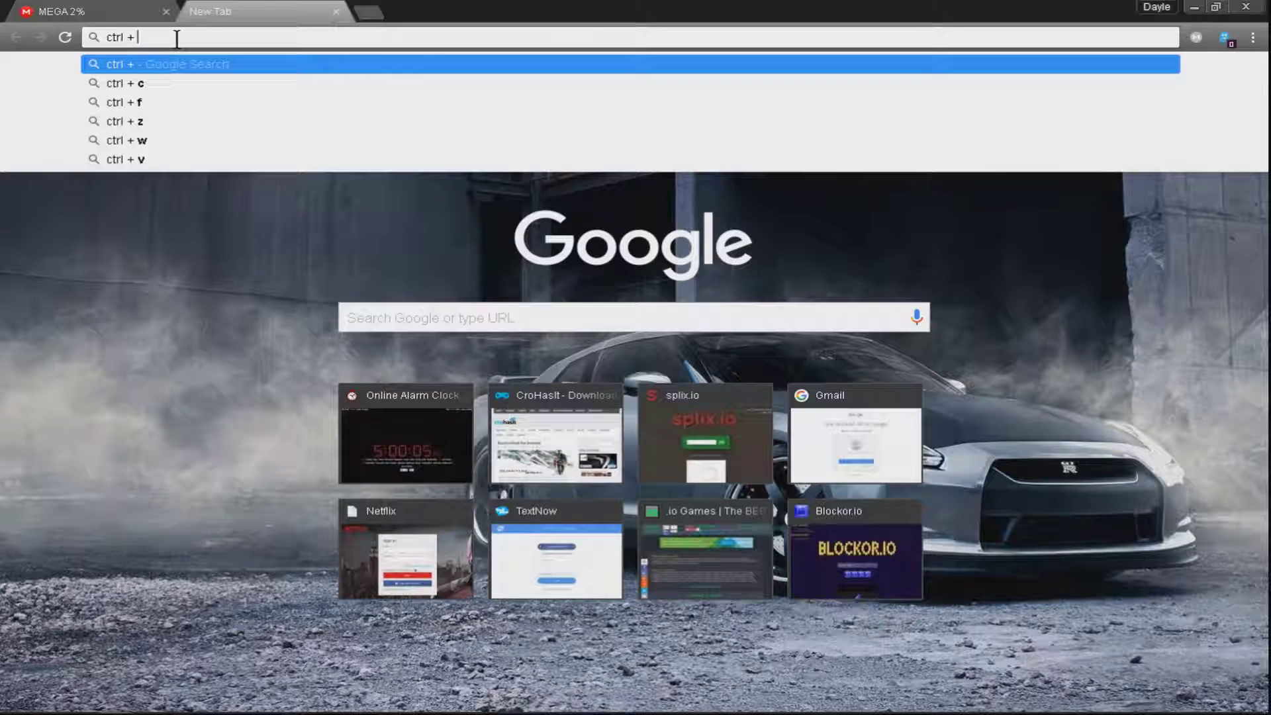
# Step: Open the browser's download history and remove the OBS-Studio-0.16.2-Full.zip and top182-n4-svp380.rar entries
pyautogui.hotkey('ctrl', 'j')
pyautogui.click(894, 254)
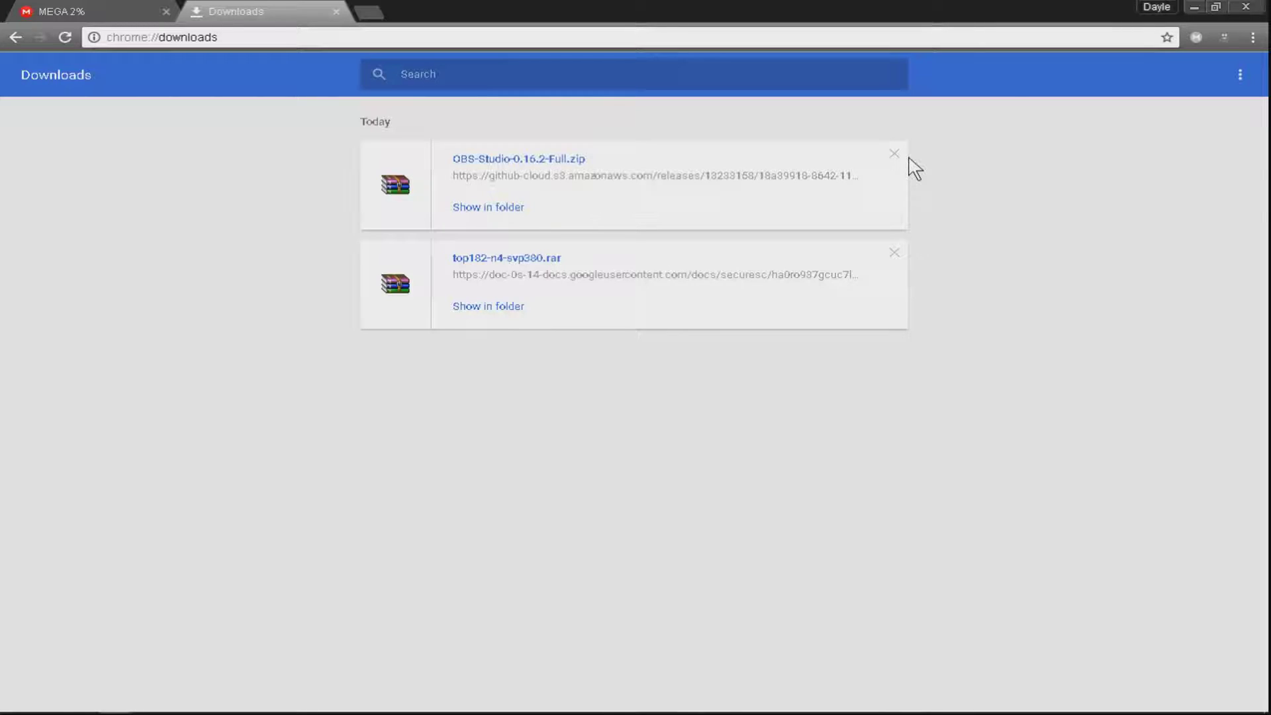
# Step: Write the message "well i guess i already deleted it so click" in the address bar and erase it
pyautogui.hotkey('ctrl', 'l')
pyautogui.write('well i guess i alr')
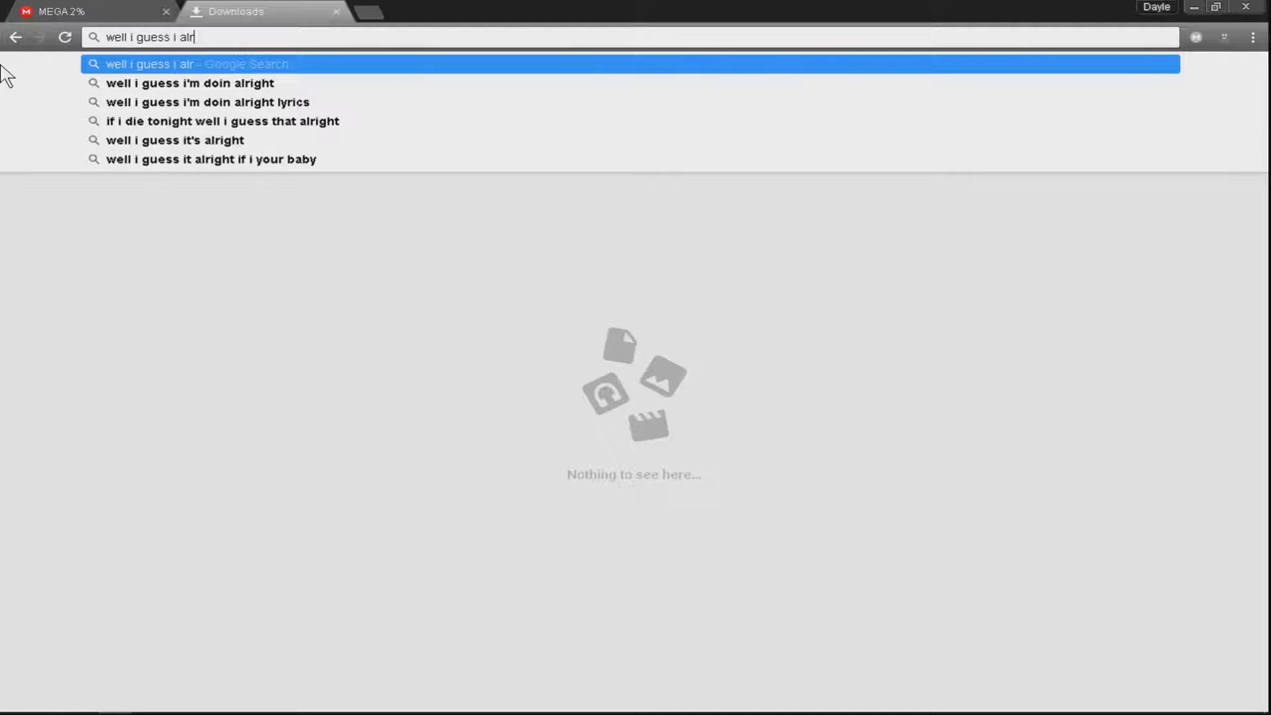
pyautogui.write('eady deleted')
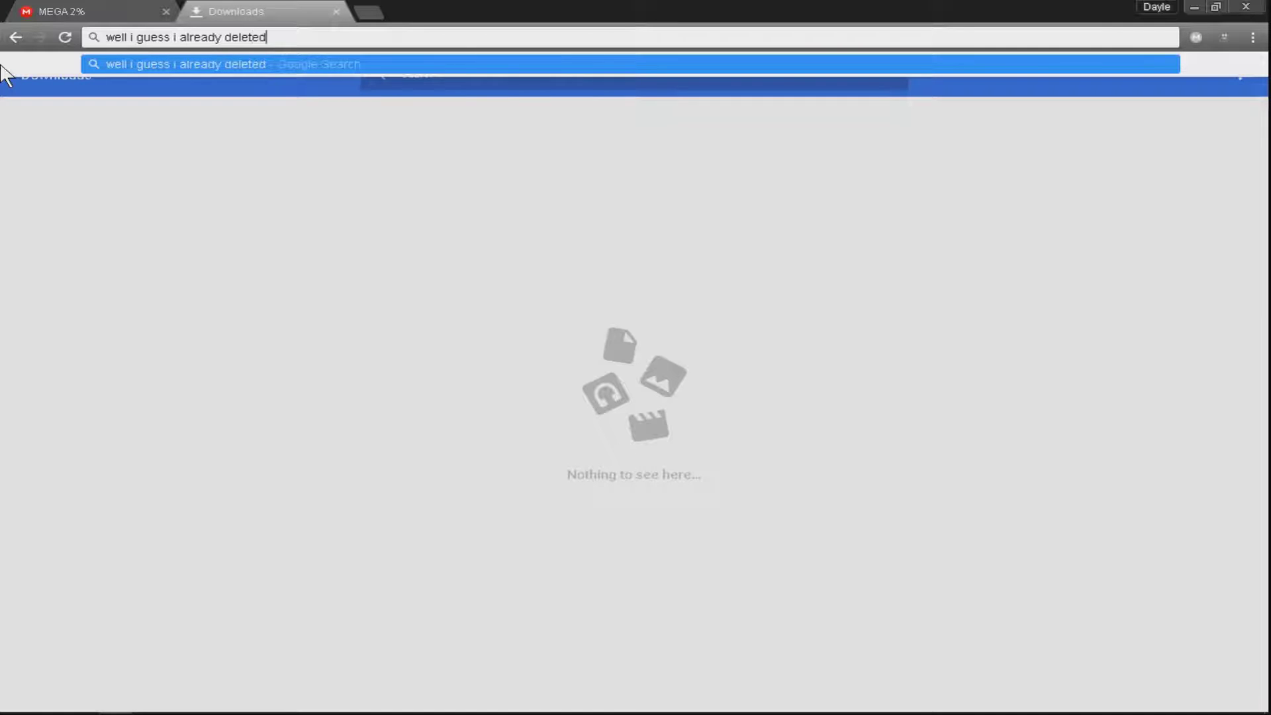
pyautogui.write(' it so c')
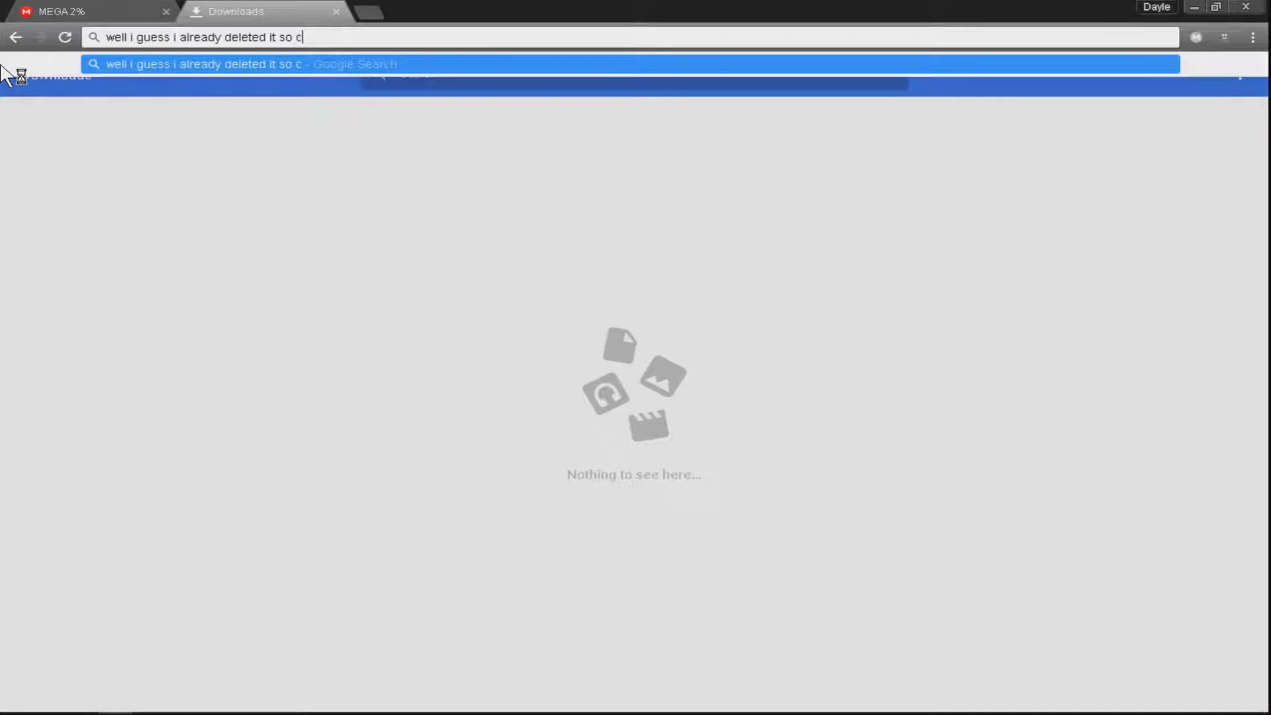
pyautogui.write('lick')
pyautogui.press('BackSpace')
pyautogui.press('BackSpace')
pyautogui.press('BackSpace')
pyautogui.press('BackSpace')
pyautogui.press('BackSpace')
pyautogui.press('BackSpace')
pyautogui.press('BackSpace')
pyautogui.press('BackSpace')
pyautogui.press('BackSpace')
pyautogui.press('BackSpace')
pyautogui.press('BackSpace')
pyautogui.press('BackSpace')
pyautogui.press('BackSpace')
pyautogui.press('BackSpace')
pyautogui.press('BackSpace')
pyautogui.press('BackSpace')
pyautogui.press('BackSpace')
pyautogui.press('BackSpace')
pyautogui.press('BackSpace')
pyautogui.press('BackSpace')
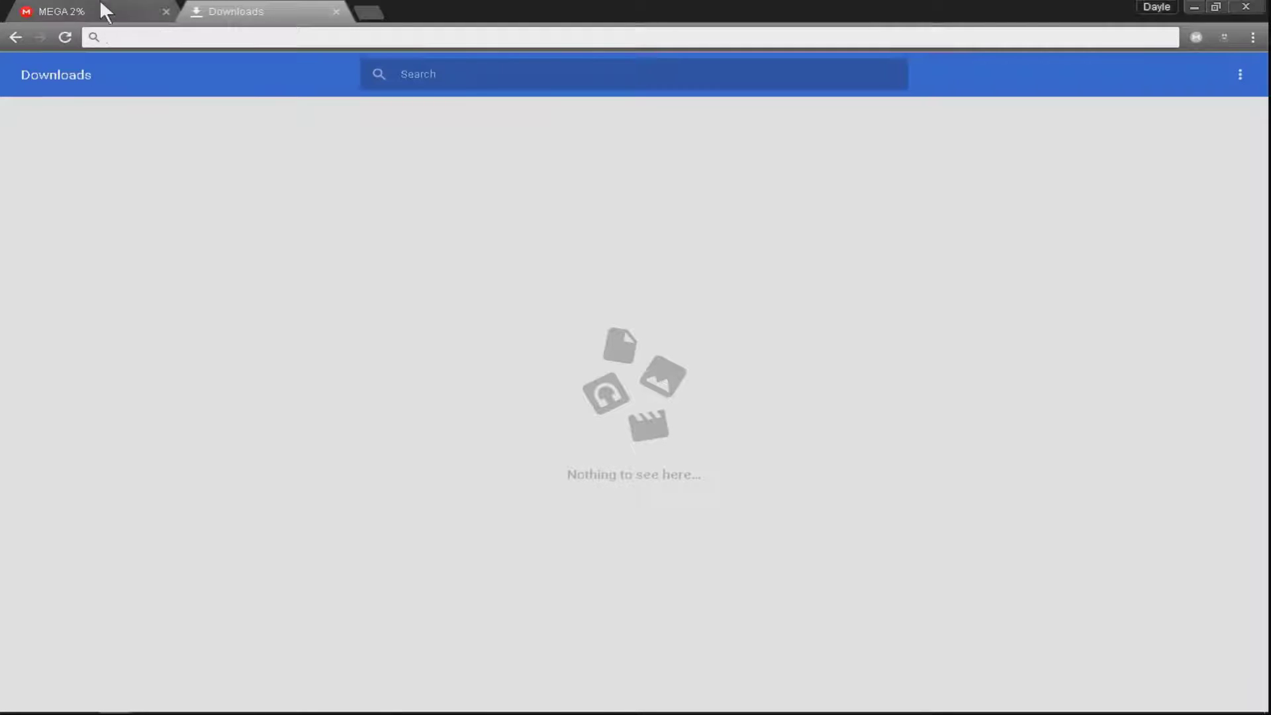
# Step: Close the MEGA tab holding the paused Sony Vegas Pro 14.zip download and confirm leaving the site
pyautogui.click(167, 11)
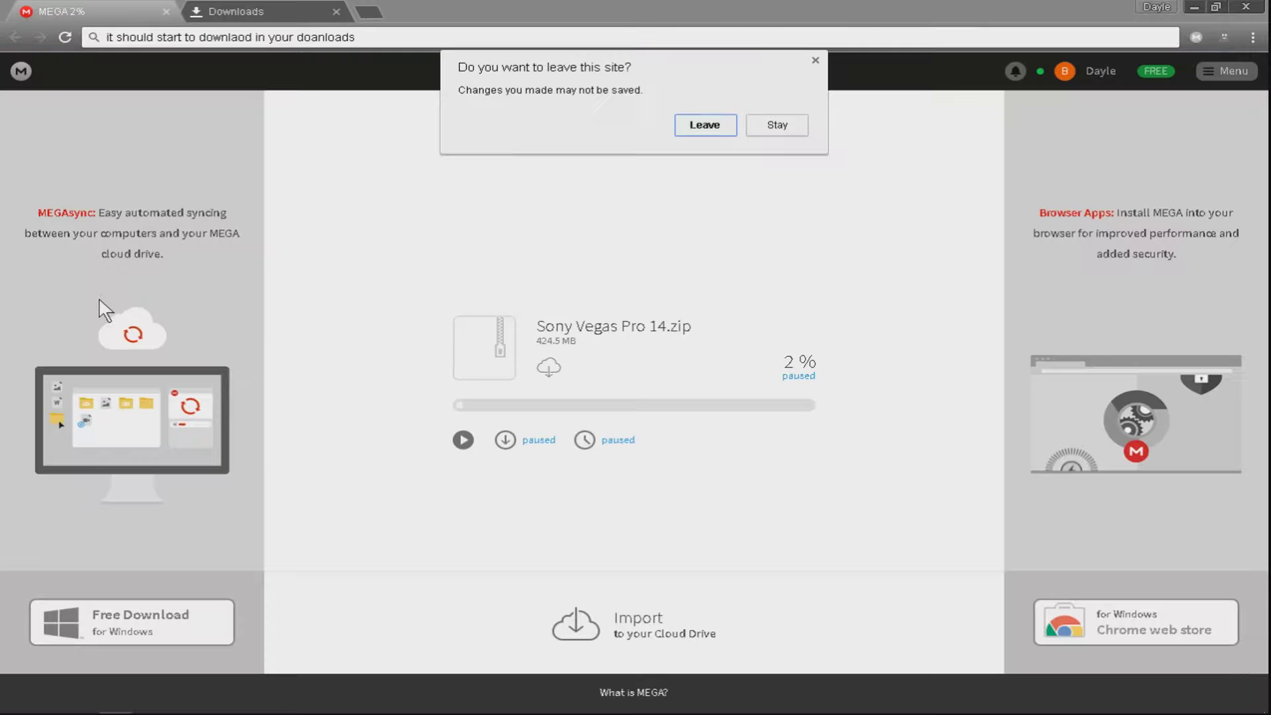
pyautogui.click(704, 125)
# Step: Switch to the blank Notepad document and minimize the OBS and Chrome windows behind it
pyautogui.click(181, 701)
pyautogui.click(213, 702)
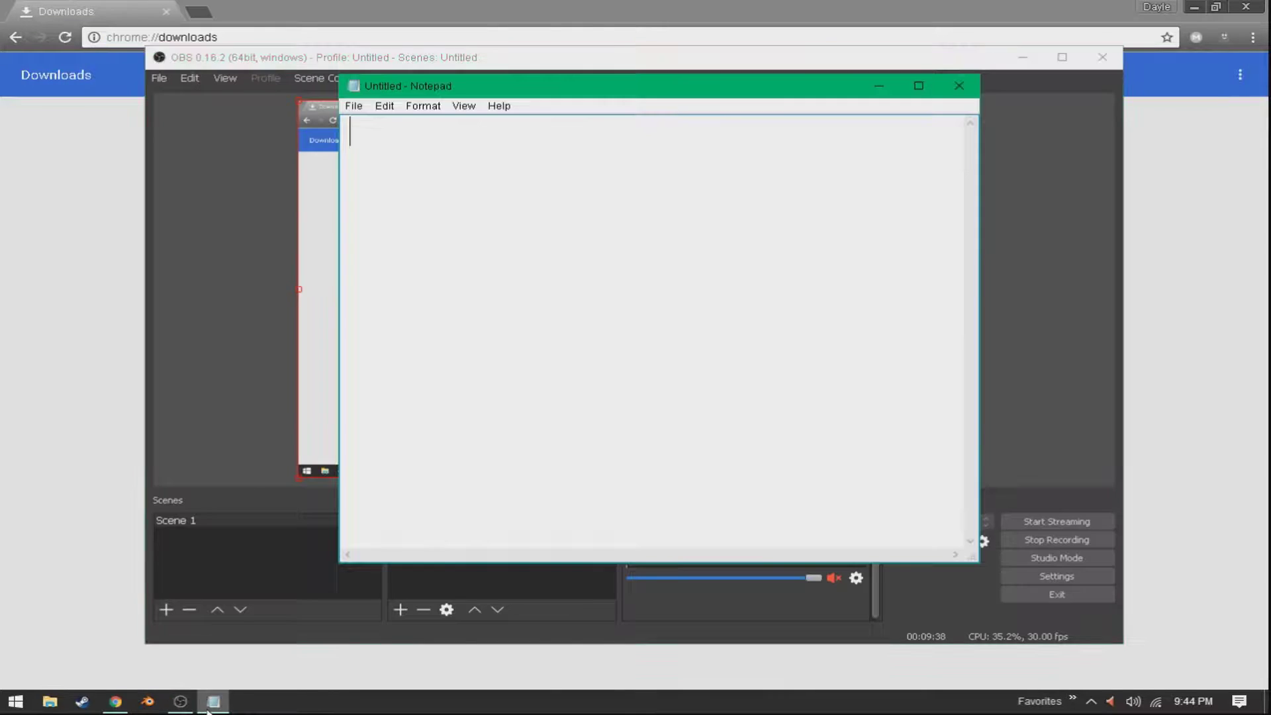
pyautogui.click(1022, 57)
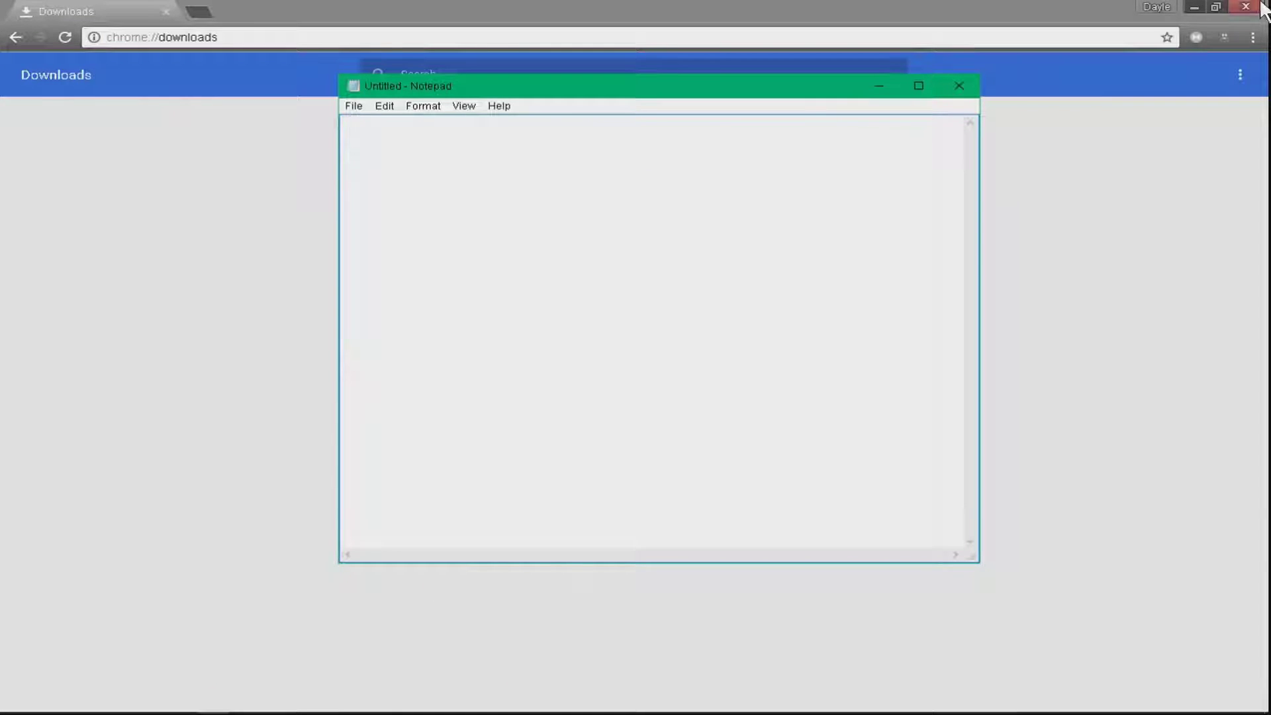
pyautogui.click(1196, 7)
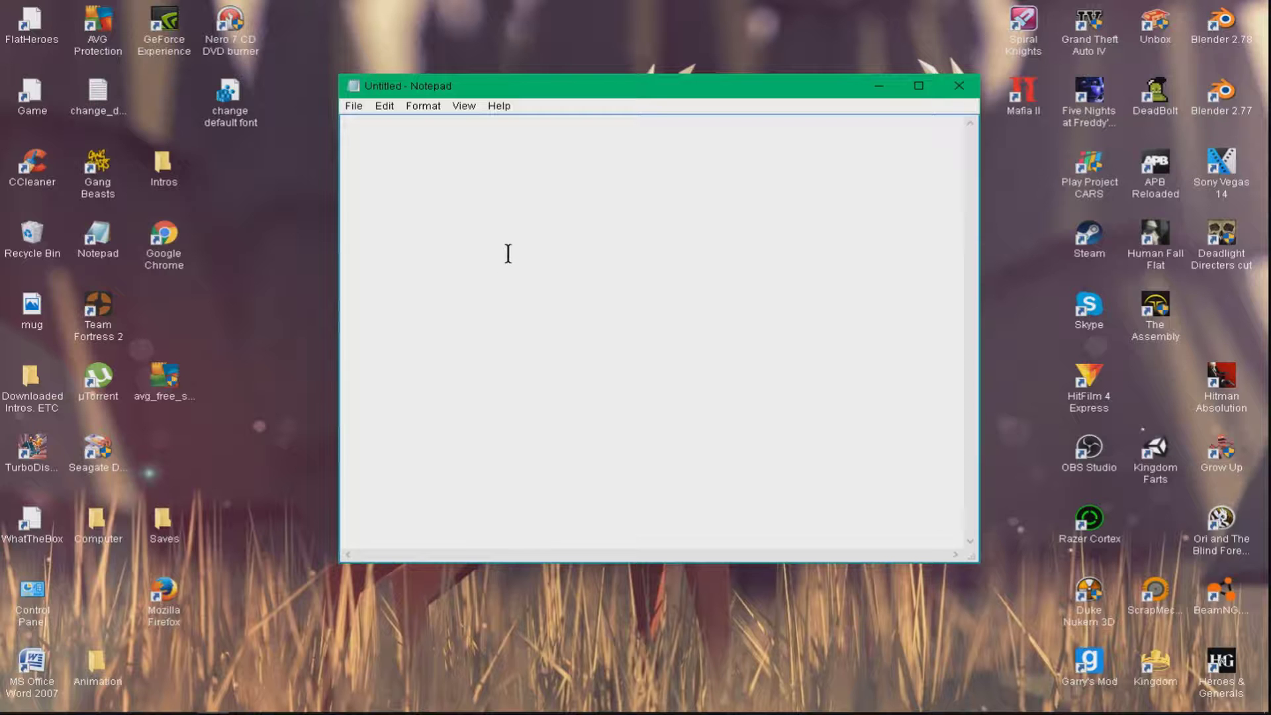
# Step: Write the note "well click open for the downloa" in the blank Notepad document and erase it
pyautogui.write('well click op')
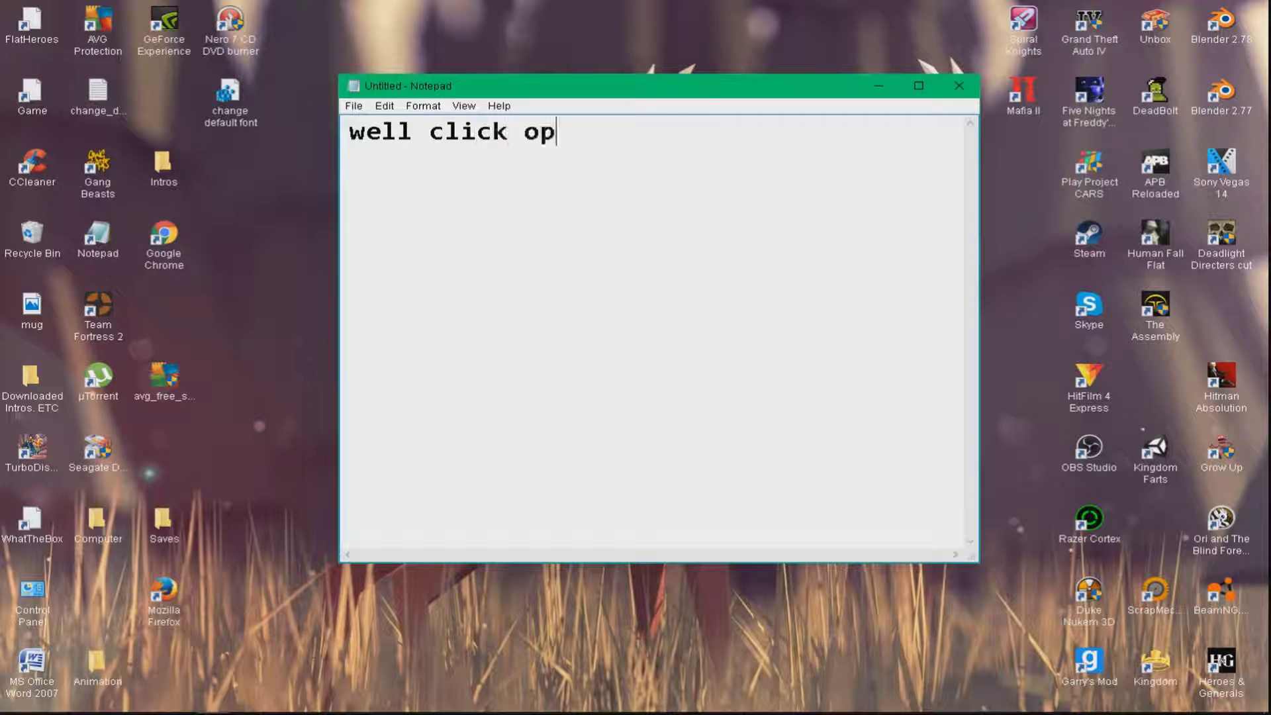
pyautogui.write('en for')
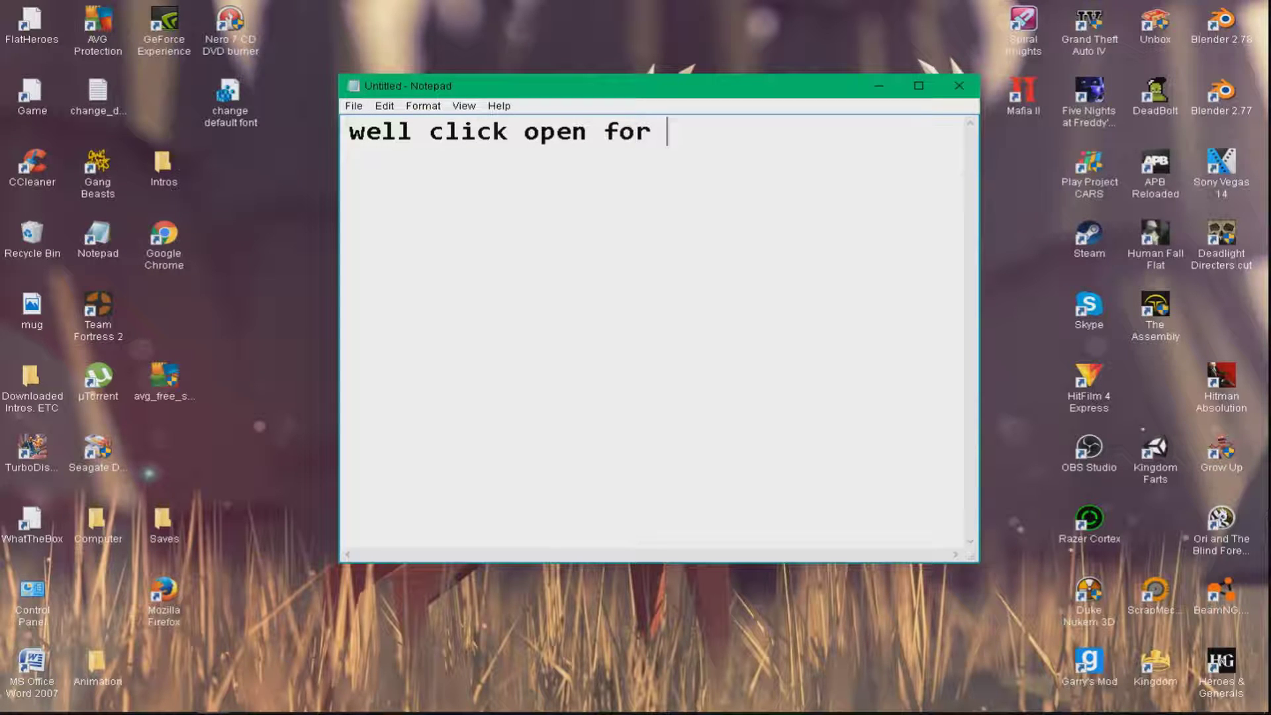
pyautogui.write(' the do')
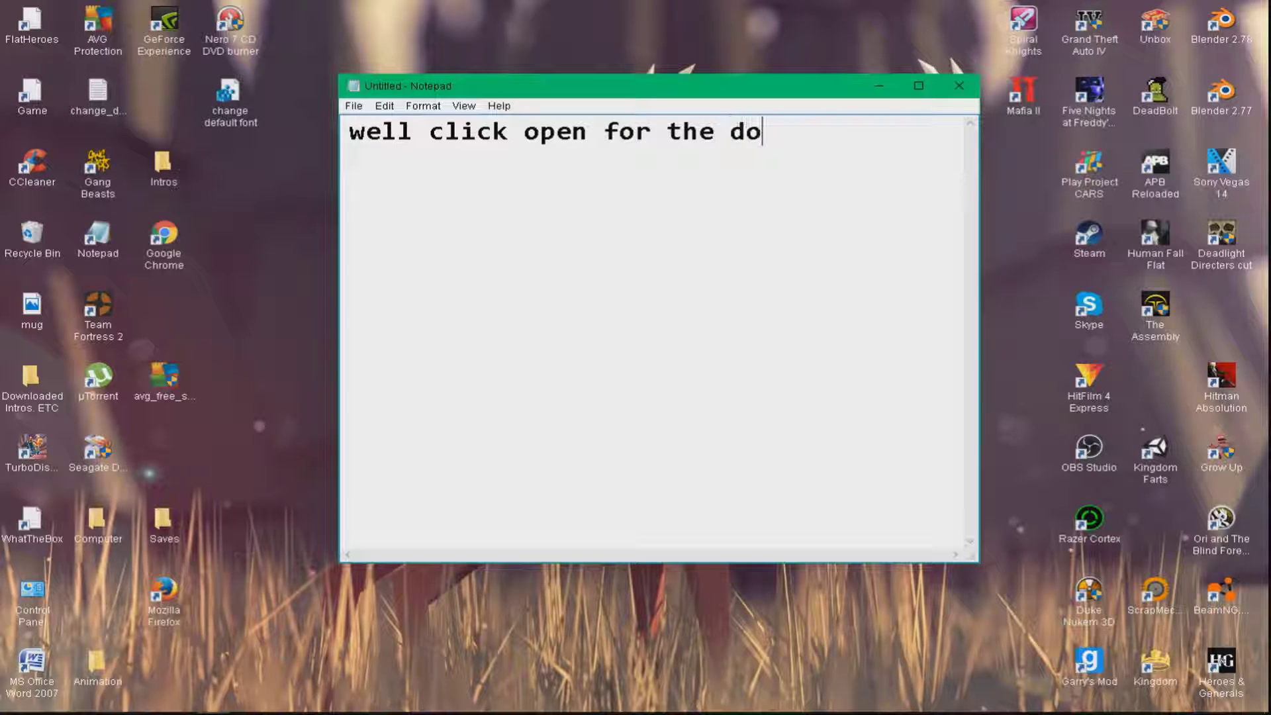
pyautogui.write('wnloa')
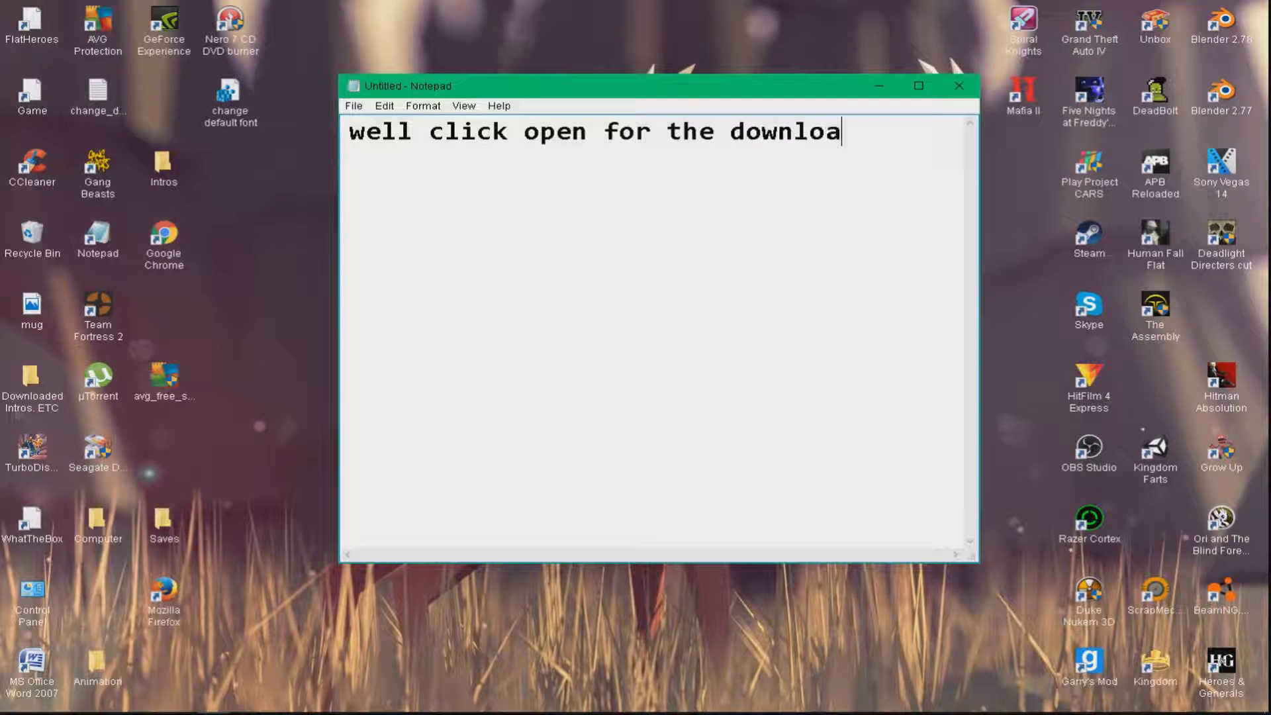
pyautogui.press('BackSpace')
pyautogui.press('BackSpace')
pyautogui.press('BackSpace')
pyautogui.press('BackSpace')
pyautogui.press('BackSpace')
pyautogui.press('BackSpace')
pyautogui.press('BackSpace')
pyautogui.press('BackSpace')
pyautogui.press('BackSpace')
pyautogui.press('BackSpace')
pyautogui.press('BackSpace')
pyautogui.press('BackSpace')
pyautogui.press('BackSpace')
pyautogui.press('BackSpace')
pyautogui.press('BackSpace')
pyautogui.press('BackSpace')
pyautogui.press('BackSpace')
pyautogui.press('BackSpace')
pyautogui.press('BackSpace')
pyautogui.press('BackSpace')
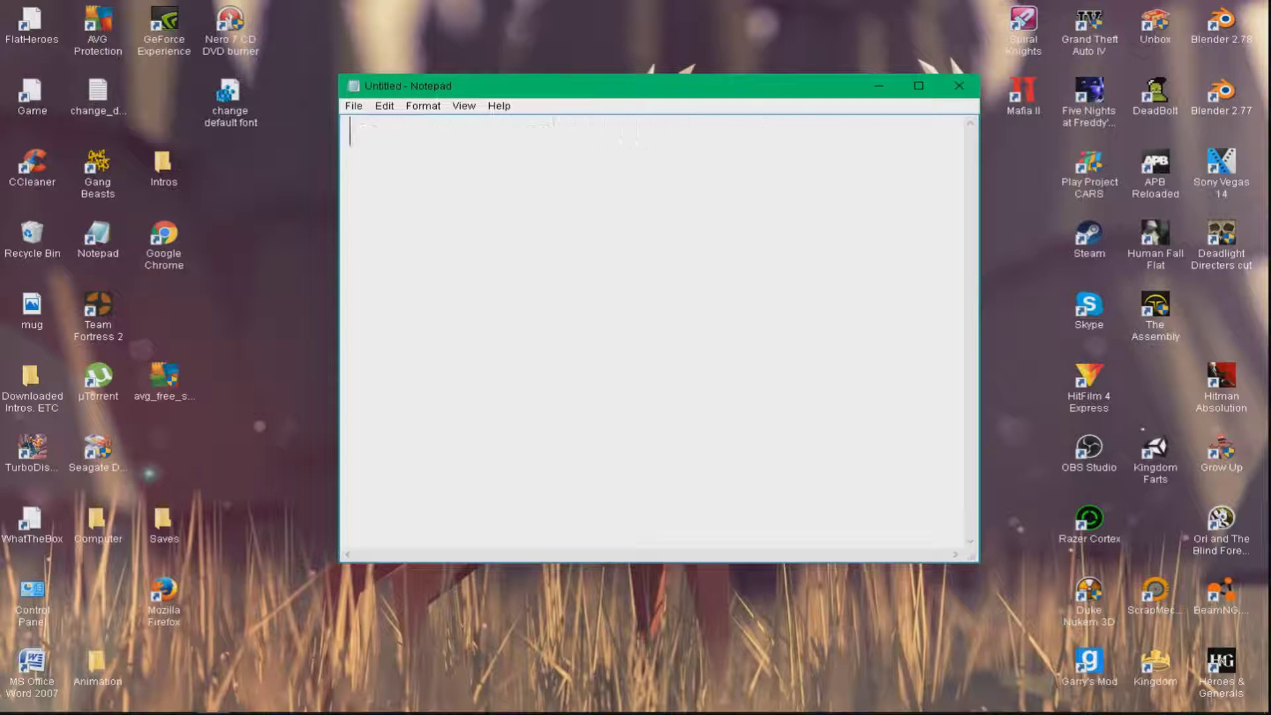
# Step: Write the note "youl be taken to winrar" in the Notepad document and erase it
pyautogui.write('youl be t')
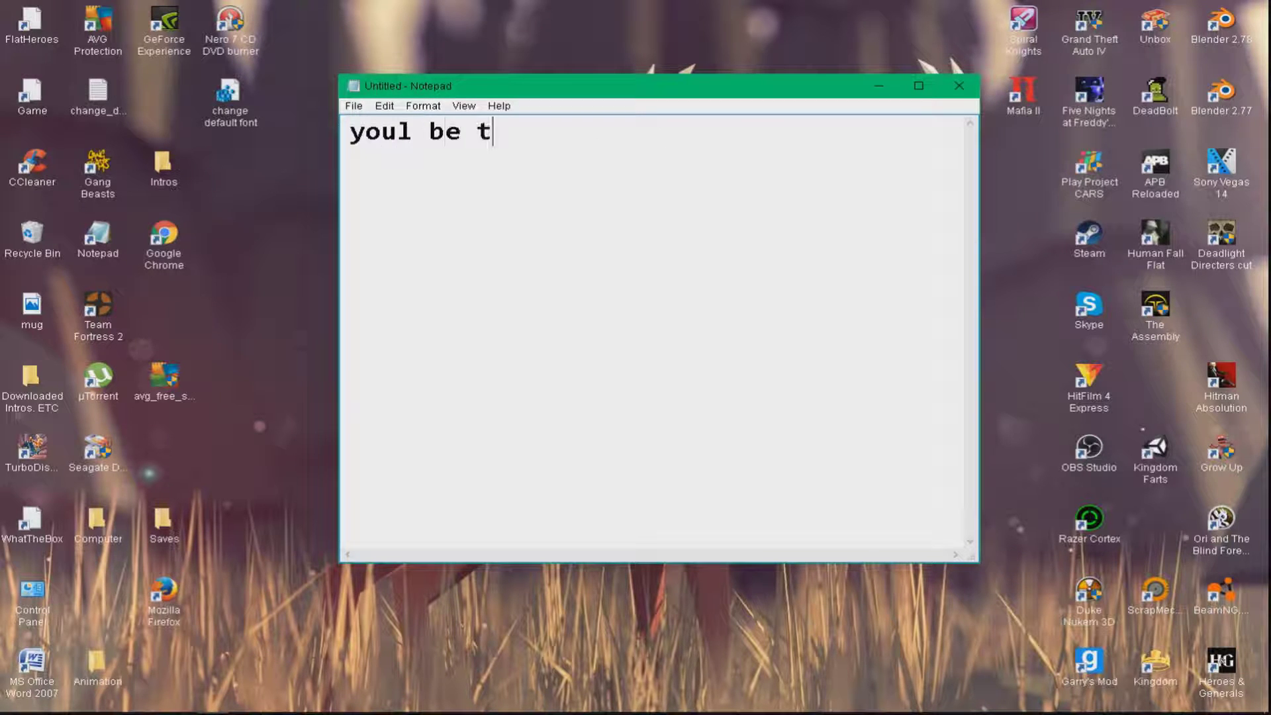
pyautogui.write('aken to ')
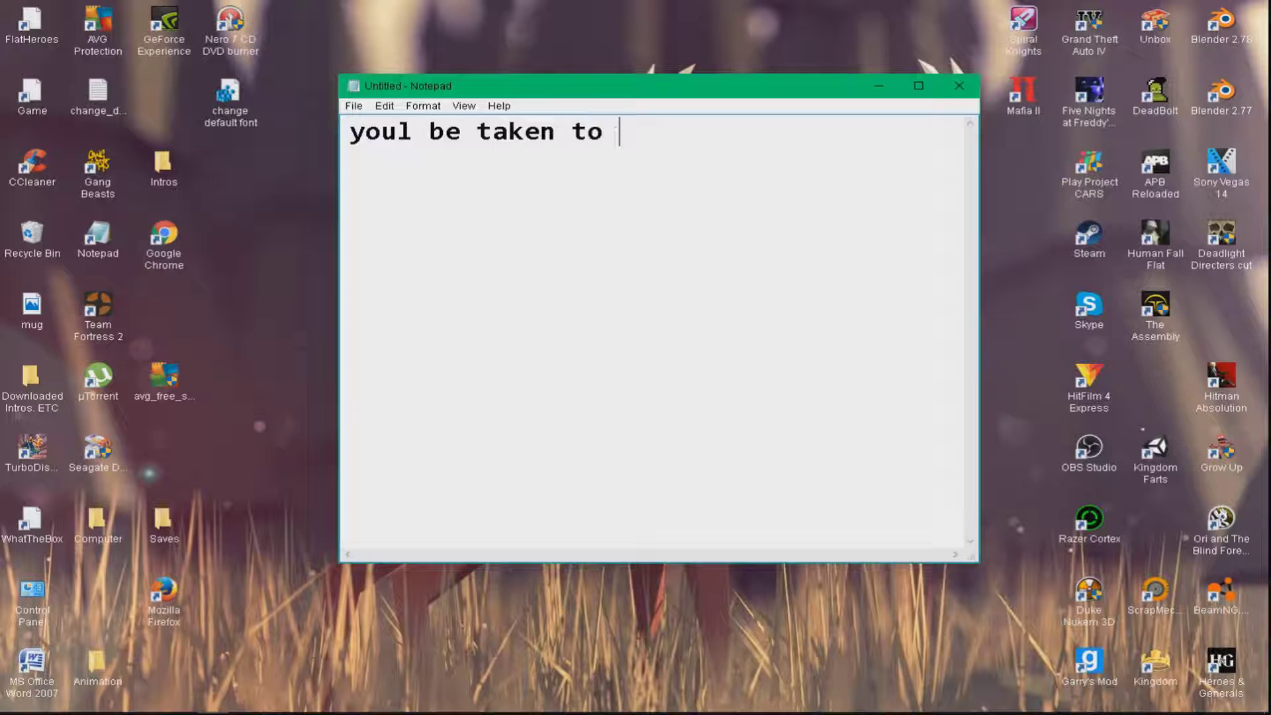
pyautogui.write('winrar')
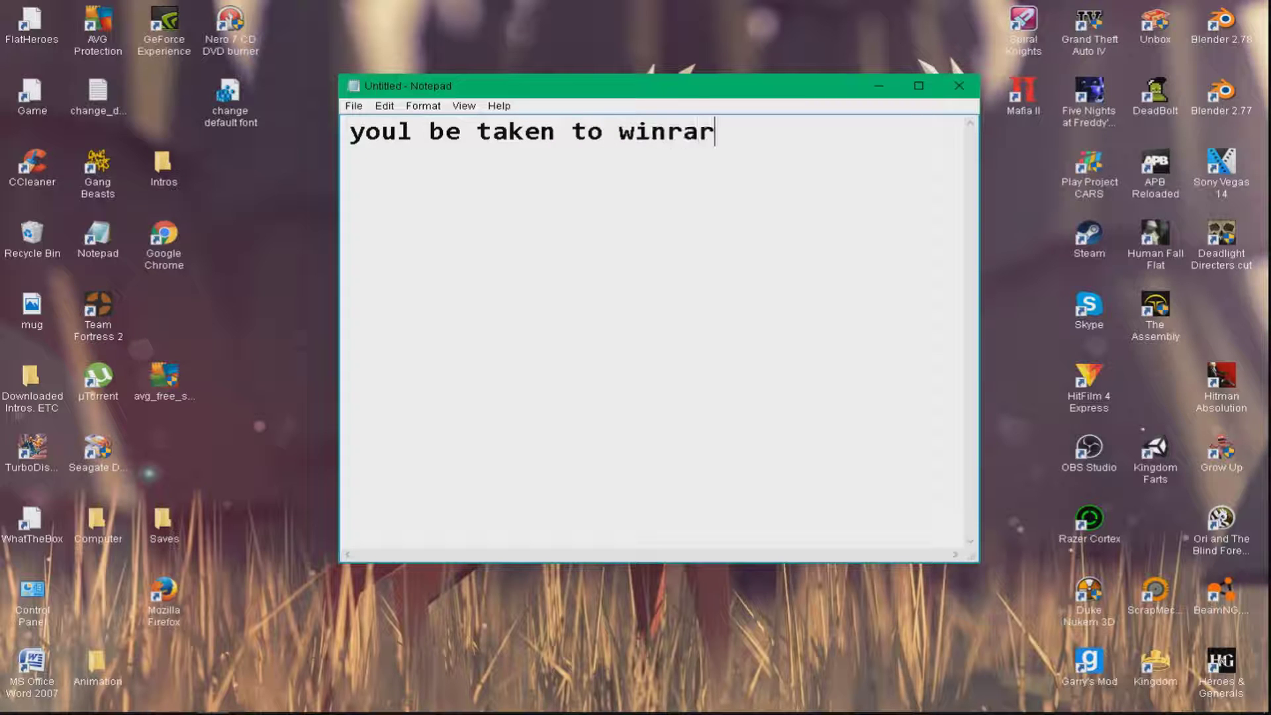
pyautogui.press('BackSpace')
pyautogui.press('BackSpace')
pyautogui.press('BackSpace')
pyautogui.press('BackSpace')
pyautogui.press('BackSpace')
pyautogui.press('BackSpace')
pyautogui.press('BackSpace')
pyautogui.press('BackSpace')
pyautogui.press('BackSpace')
pyautogui.press('BackSpace')
pyautogui.press('BackSpace')
pyautogui.press('BackSpace')
pyautogui.press('BackSpace')
pyautogui.press('BackSpace')
pyautogui.press('BackSpace')
pyautogui.press('BackSpace')
pyautogui.press('BackSpace')
pyautogui.press('BackSpace')
pyautogui.press('BackSpace')
pyautogui.press('BackSpace')
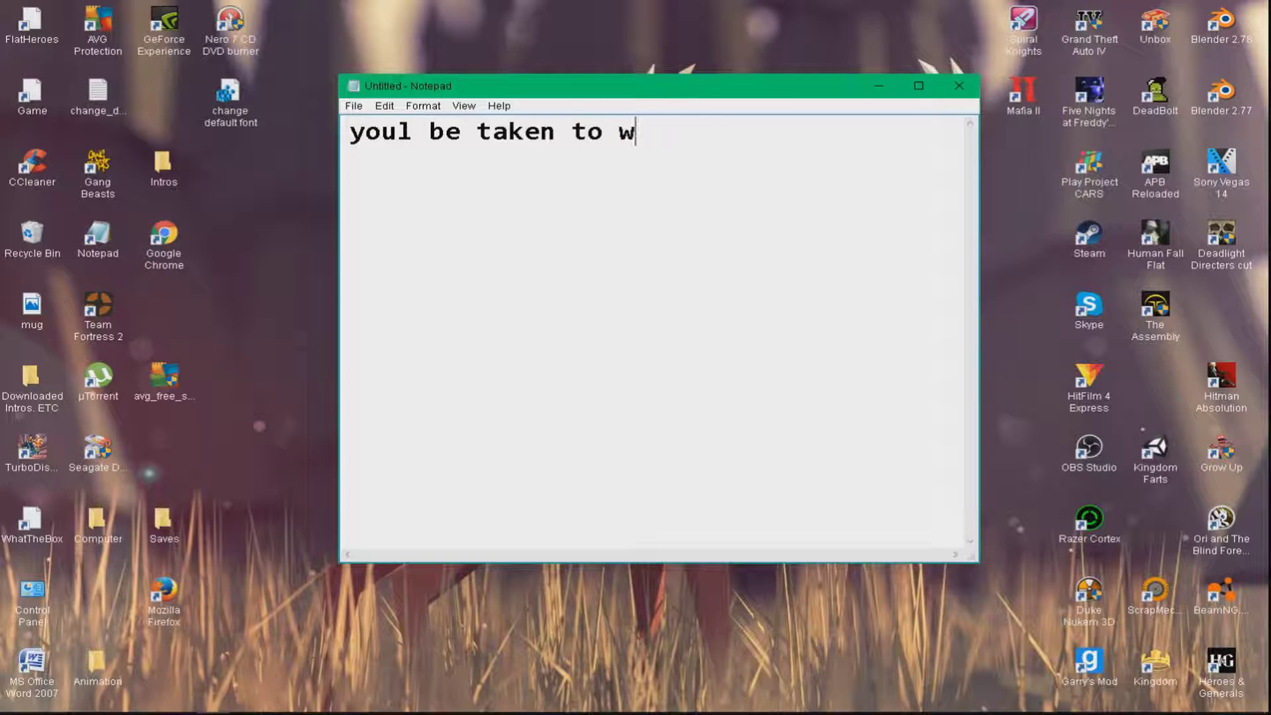
# Step: Open the Downloads folder of This PC in File Explorer
pyautogui.moveTo(179, 712)
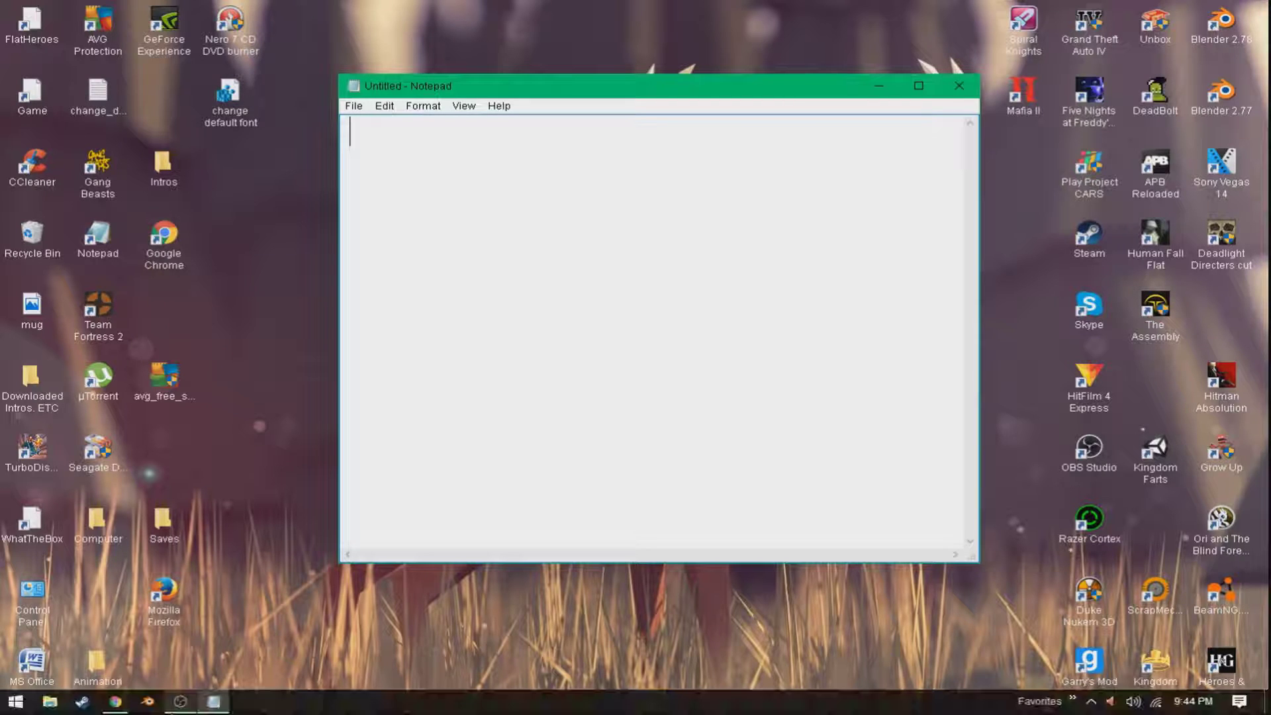
pyautogui.click(49, 702)
pyautogui.click(440, 443)
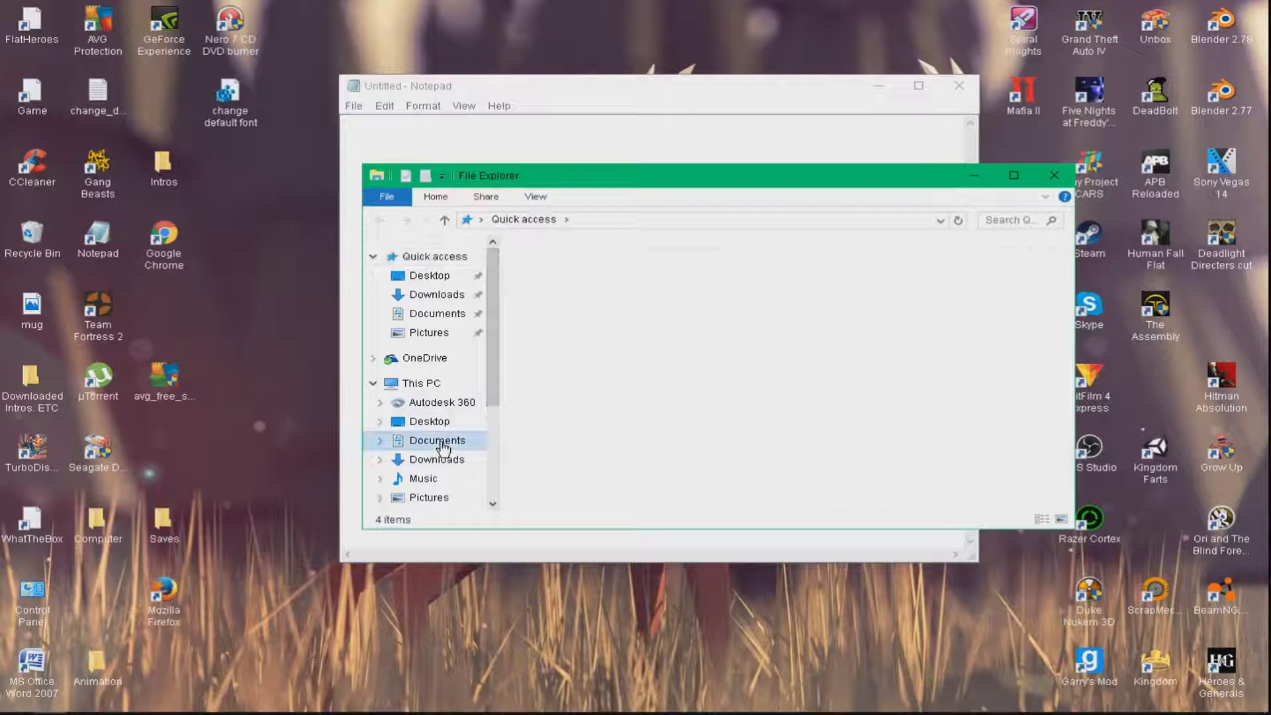
pyautogui.click(427, 477)
pyautogui.click(436, 459)
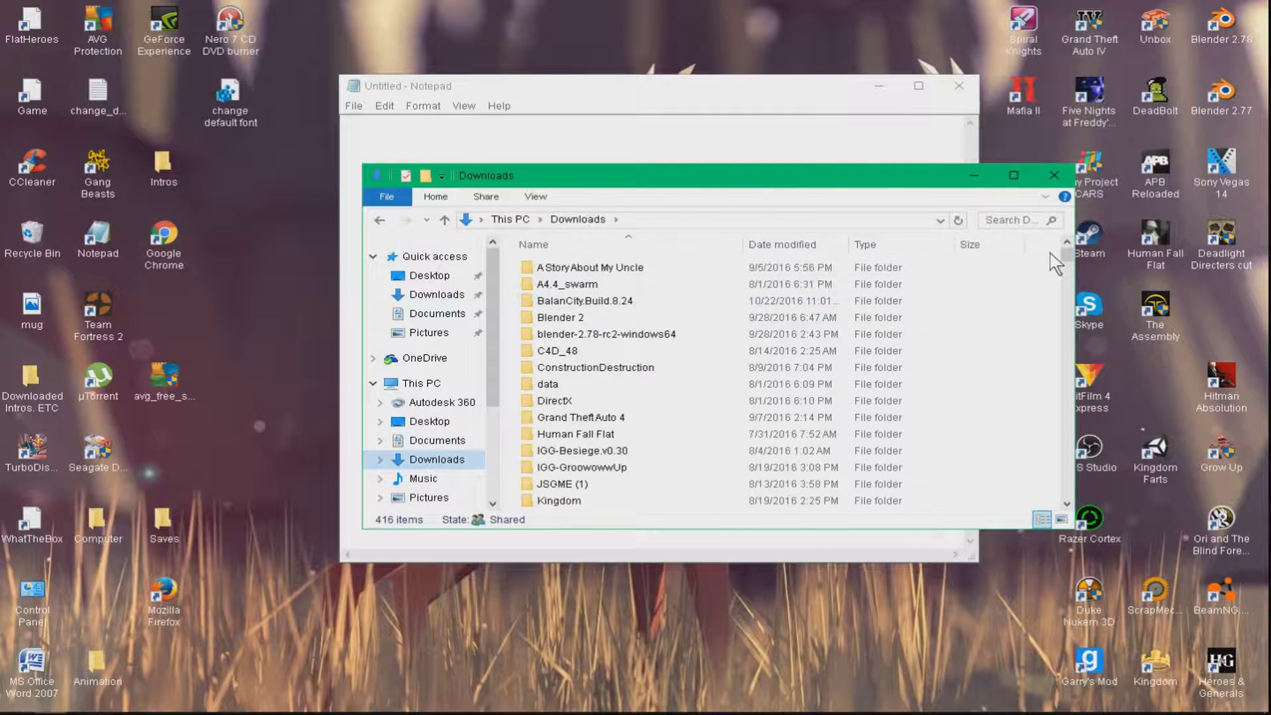
# Step: Open the 86102_IMPOSSIBLE_ARRANGEMENT archive in WinRAR, dismiss the blank WinRAR dialog, and move the archive window clear of Notepad
pyautogui.moveTo(1066, 255); pyautogui.dragTo(1064, 284)
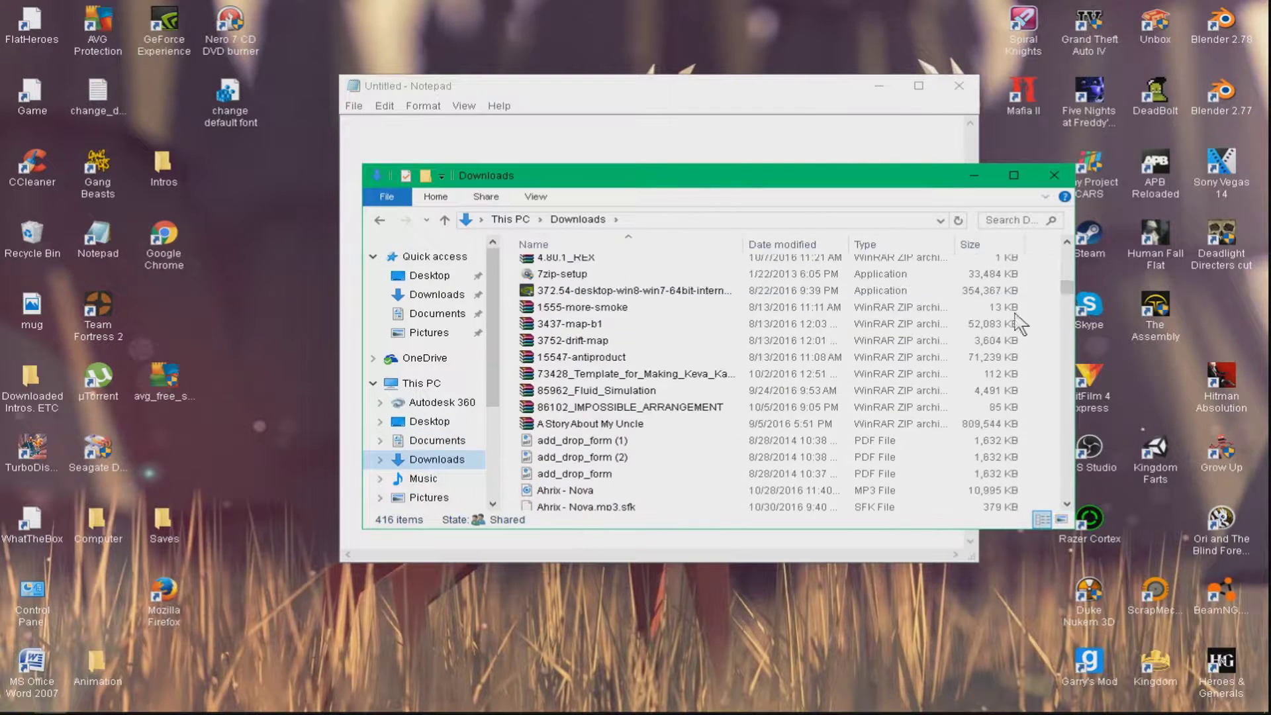
pyautogui.doubleClick(658, 409)
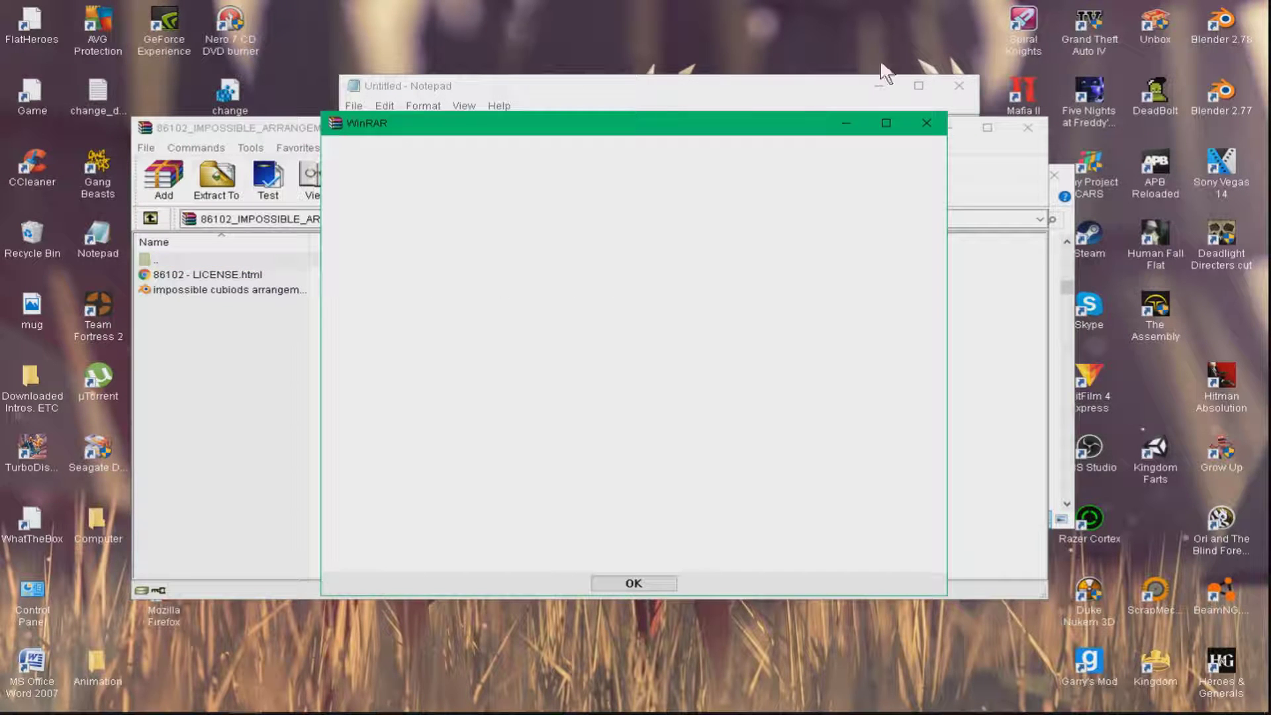
pyautogui.click(926, 123)
pyautogui.moveTo(689, 133); pyautogui.dragTo(667, 321)
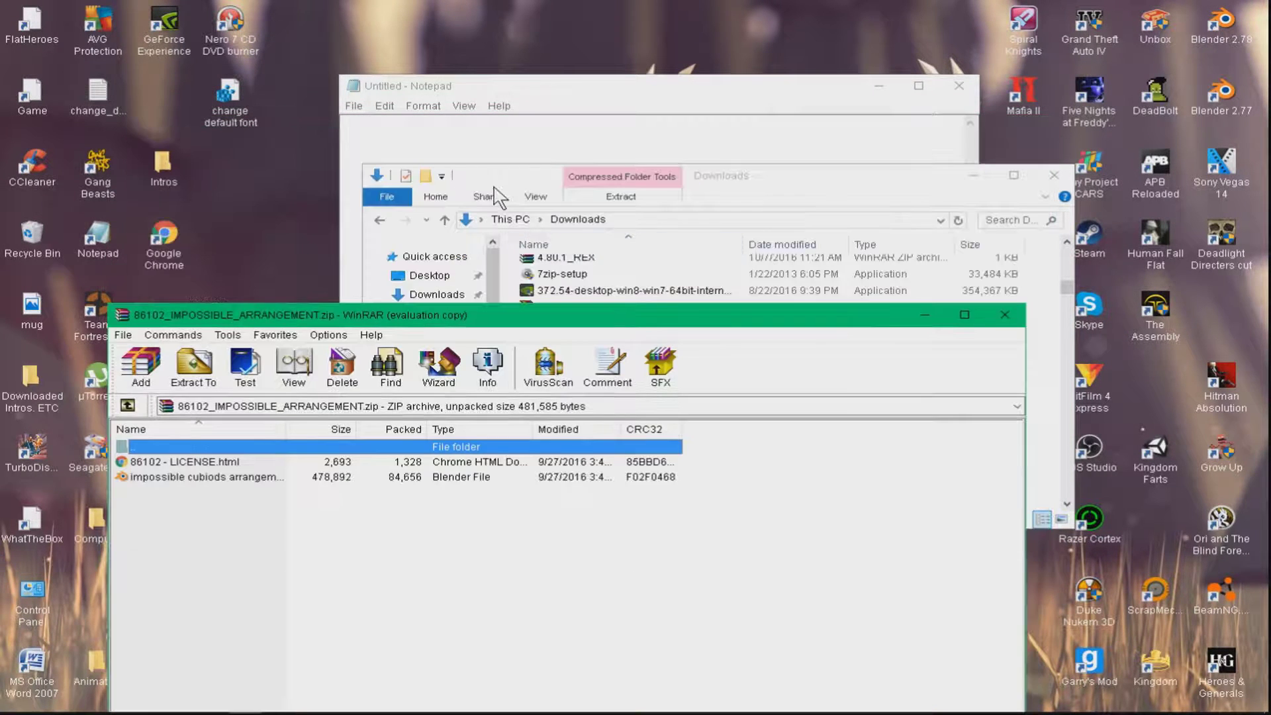
pyautogui.click(520, 136)
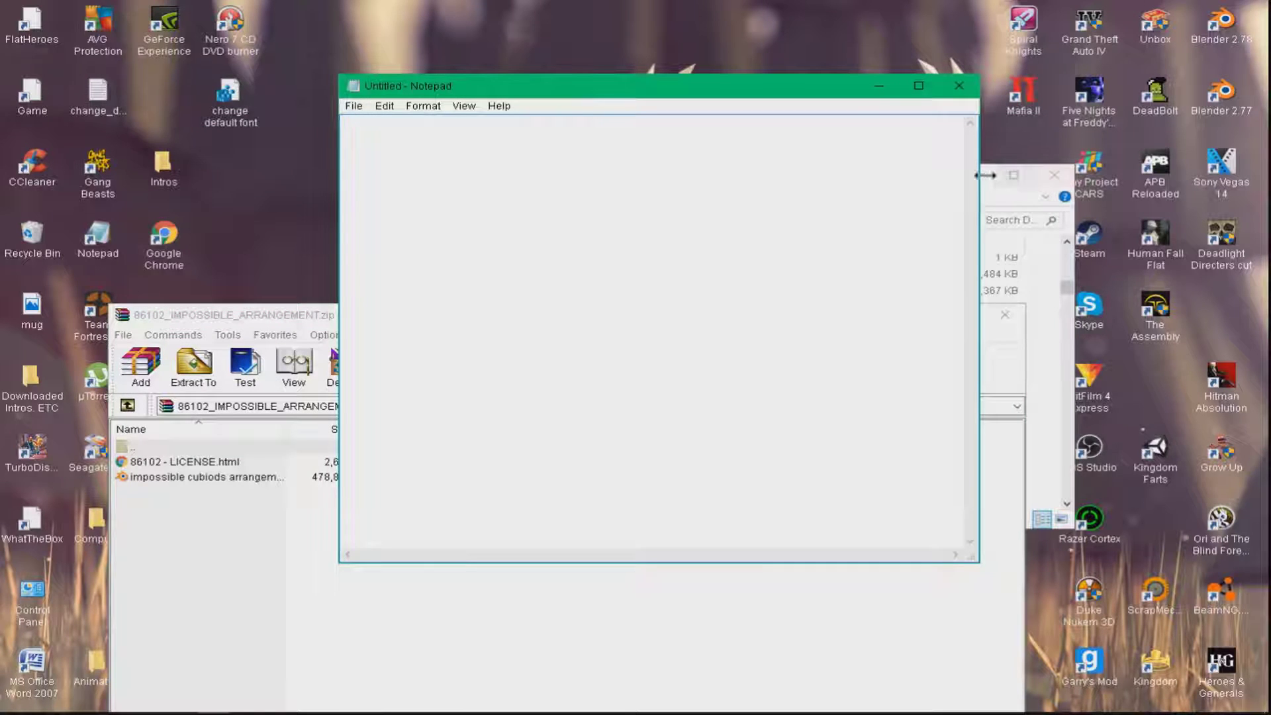
# Step: Look through the Downloads folder for the Sony Vegas Pro 14 archive and close the 86102_IMPOSSIBLE_ARRANGEMENT archive window
pyautogui.click(1067, 286)
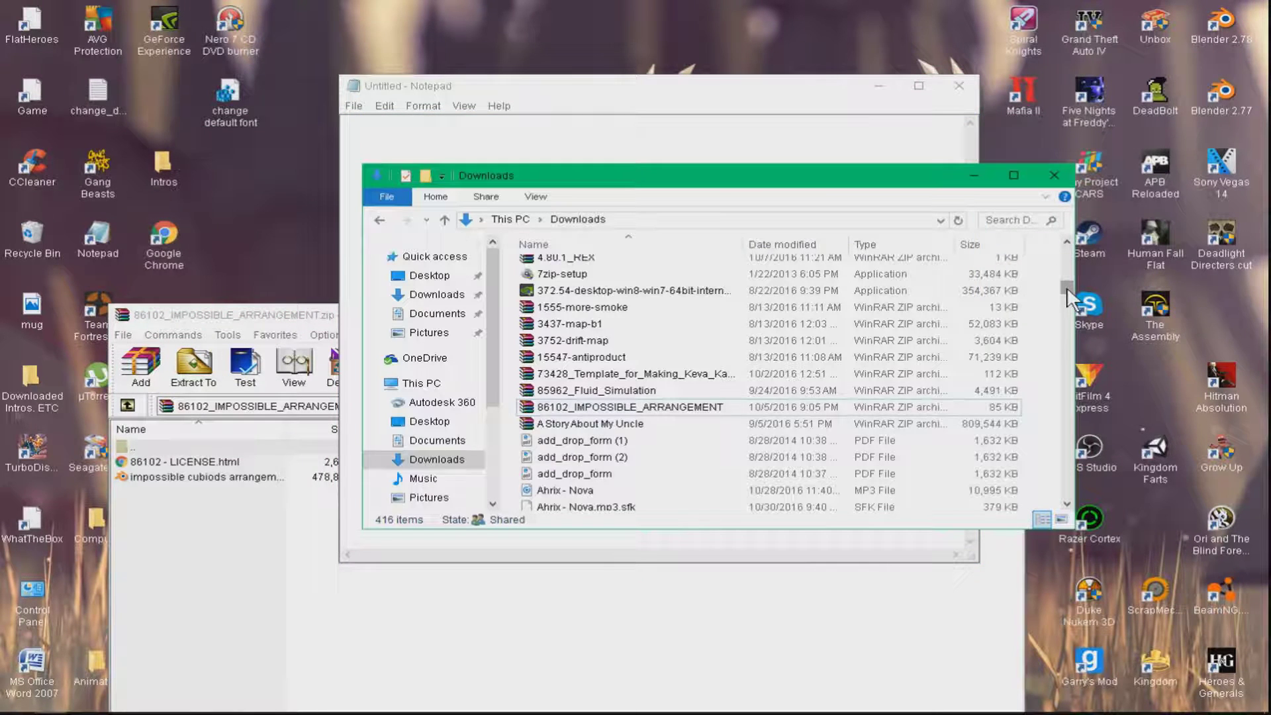
pyautogui.moveTo(1067, 287); pyautogui.dragTo(1074, 276)
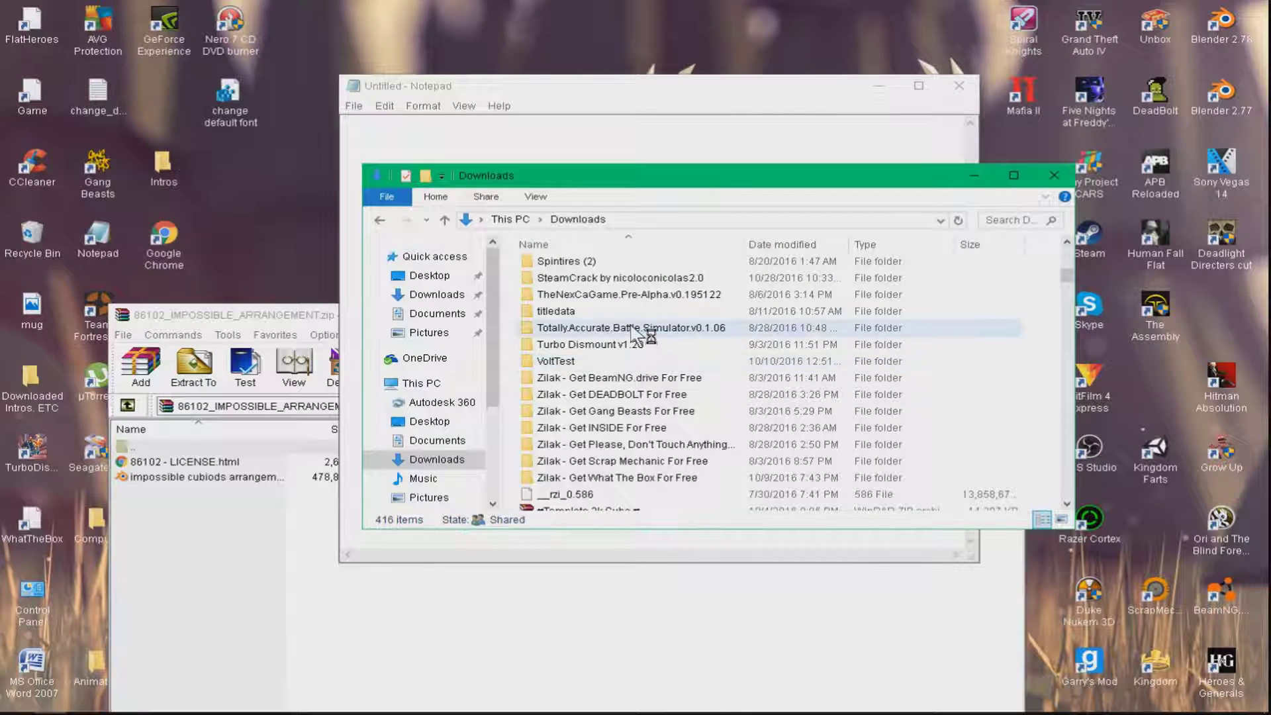
pyautogui.scroll(-10, 635, 351)
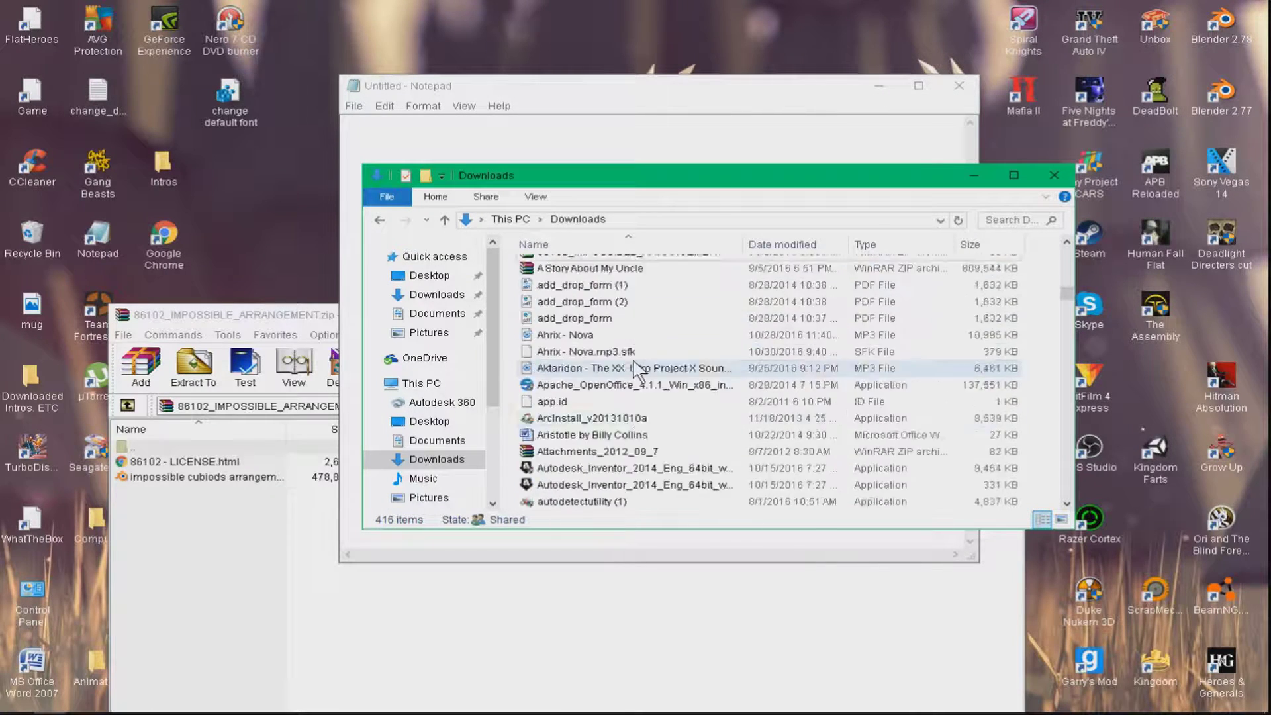
pyautogui.scroll(-15, 636, 368)
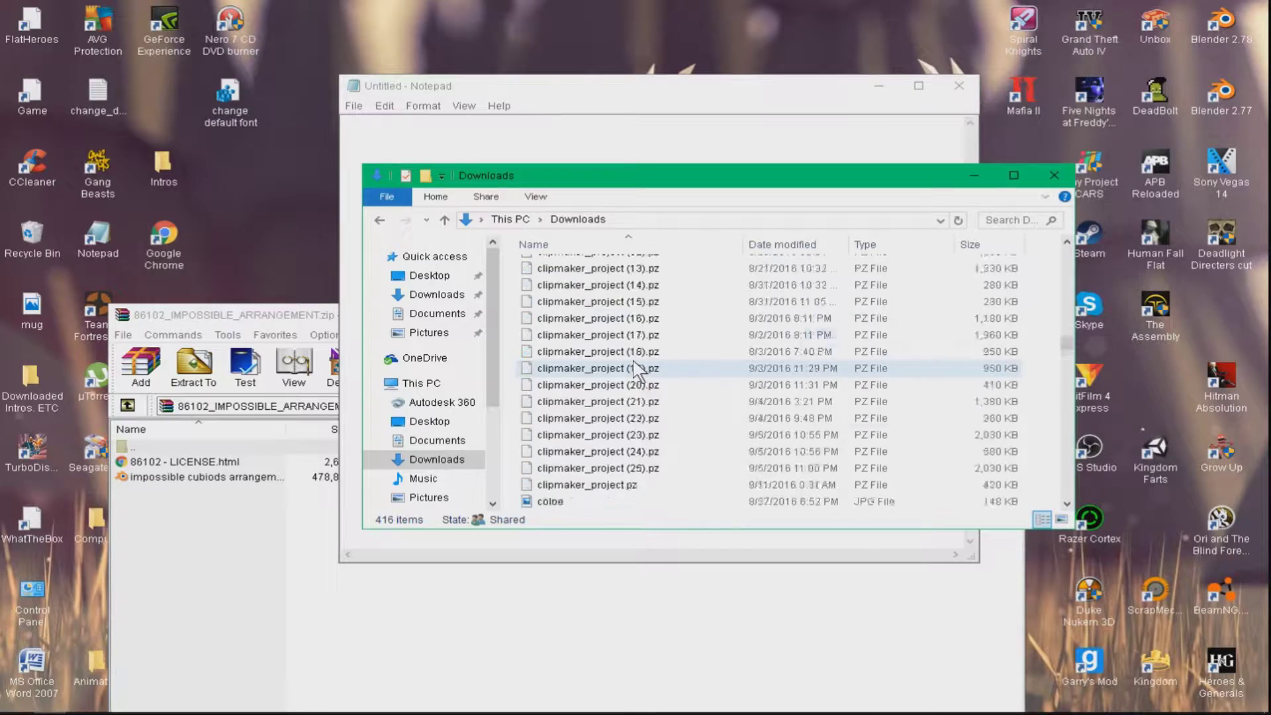
pyautogui.scroll(-15, 636, 368)
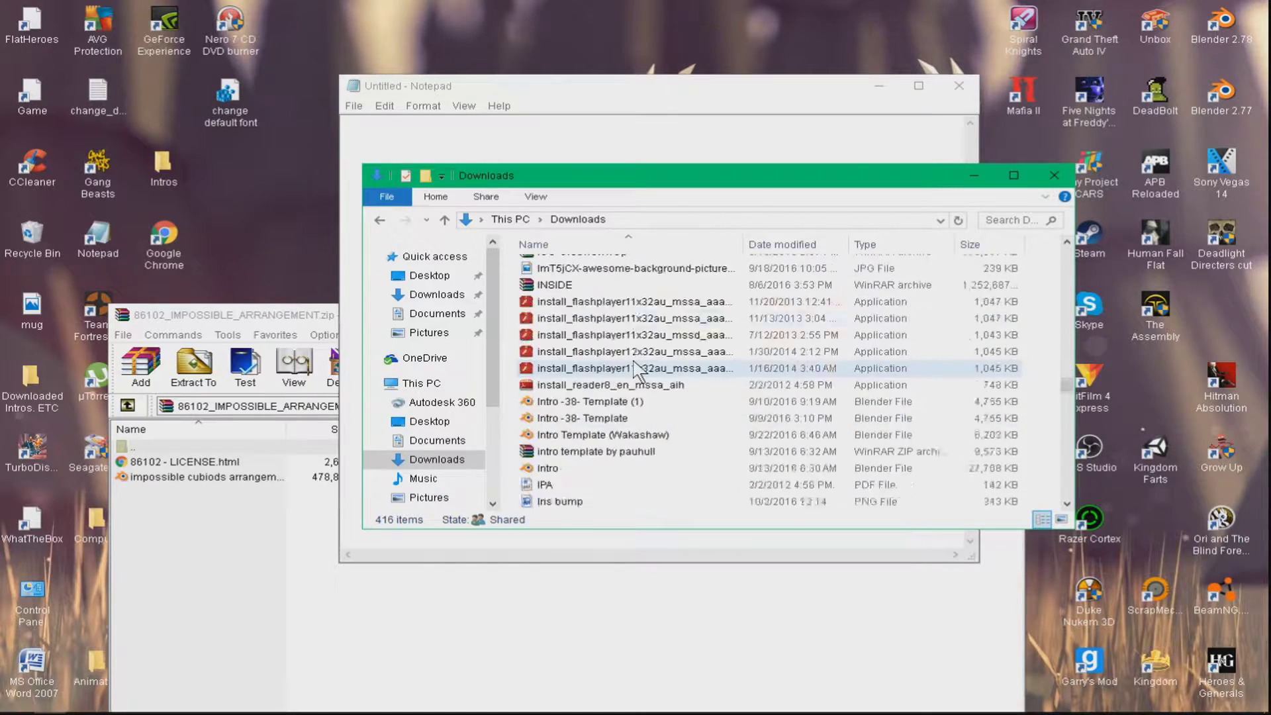
pyautogui.scroll(-15, 638, 371)
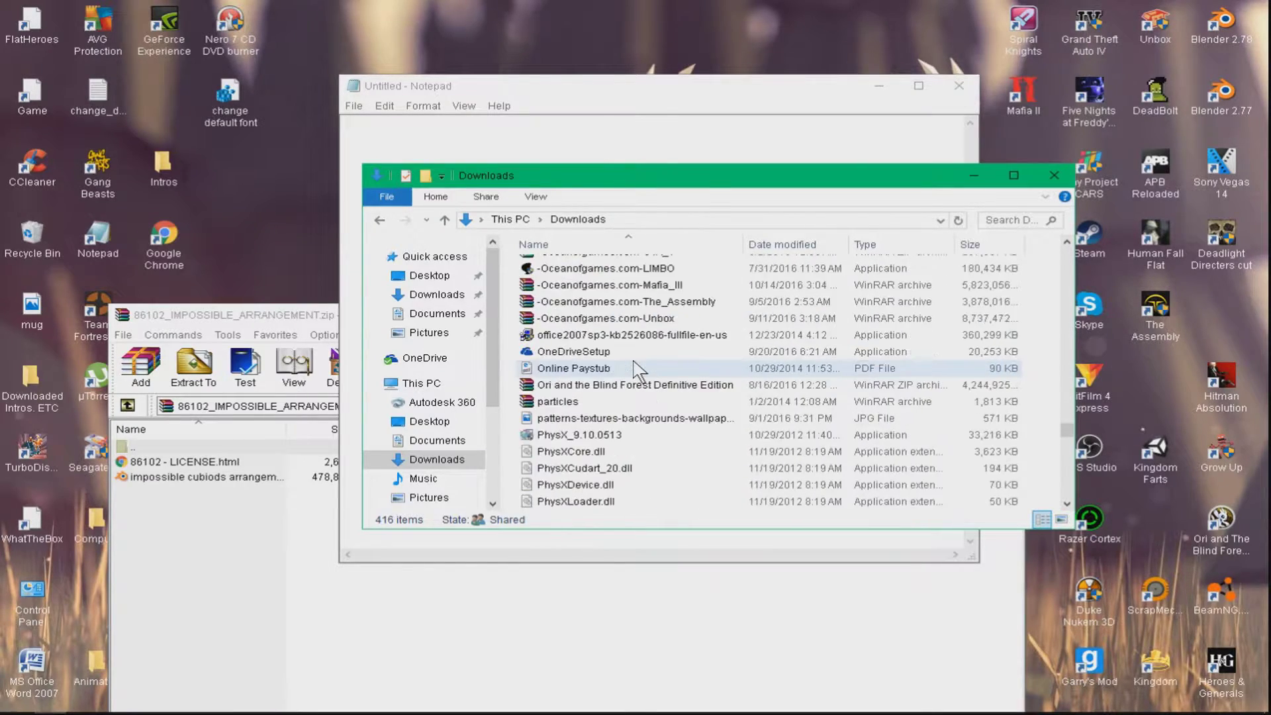
pyautogui.scroll(-15, 638, 371)
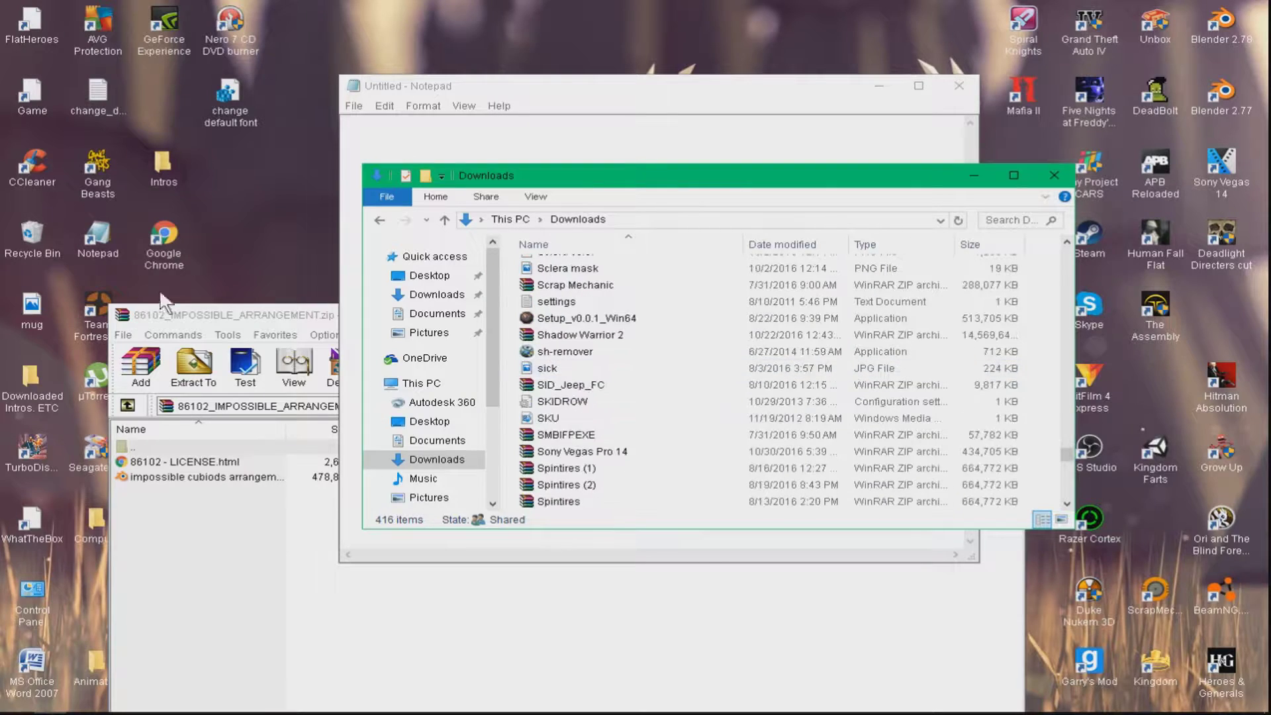
pyautogui.moveTo(165, 314); pyautogui.dragTo(166, 219)
pyautogui.click(1020, 224)
# Step: Open the Sony Vegas Pro 14 archive from the Downloads folder in WinRAR and close the File Explorer window
pyautogui.scroll(-6, 853, 328)
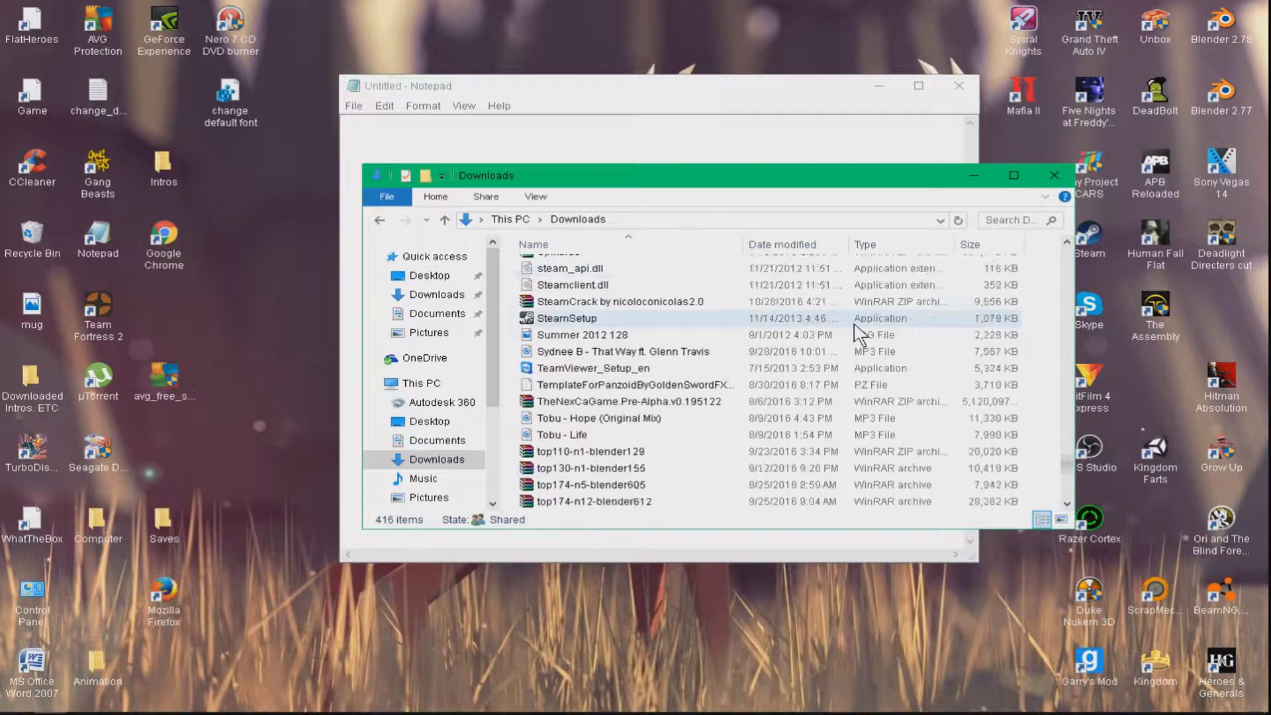
pyautogui.scroll(-12, 858, 334)
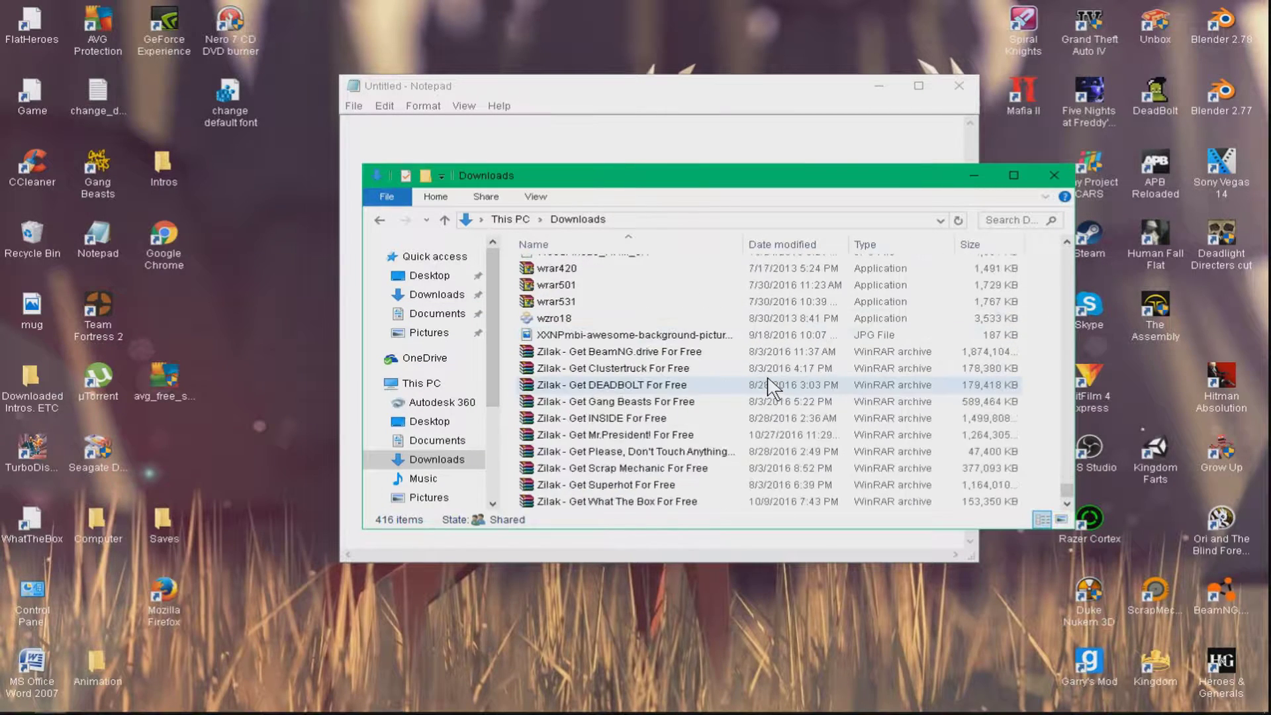
pyautogui.scroll(20, 768, 388)
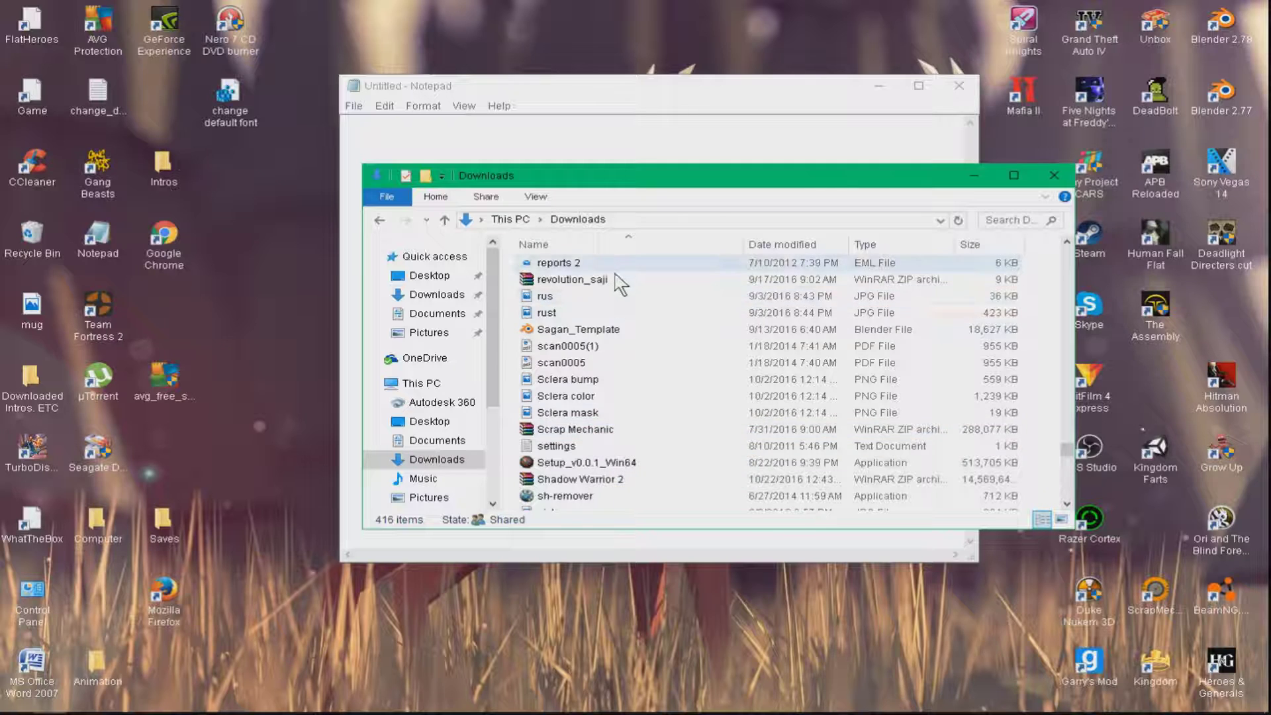
pyautogui.scroll(-1, 605, 338)
pyautogui.scroll(-1, 613, 488)
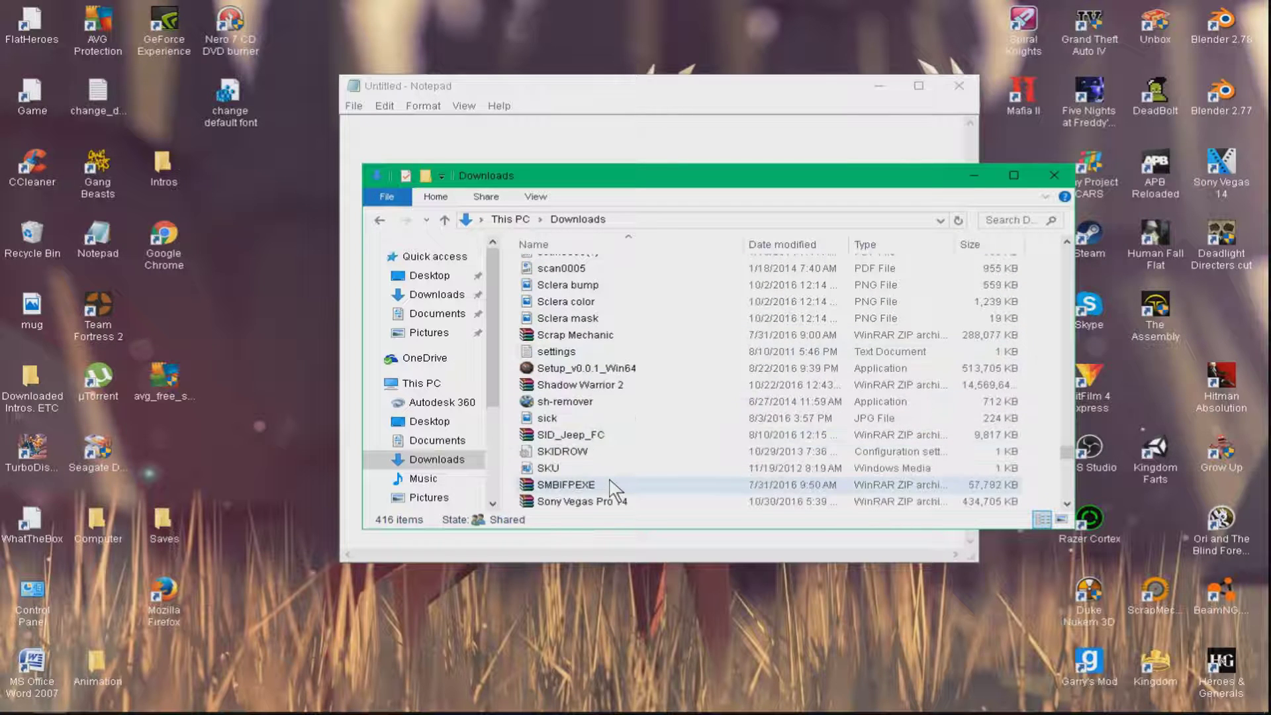
pyautogui.doubleClick(645, 503)
pyautogui.click(1054, 174)
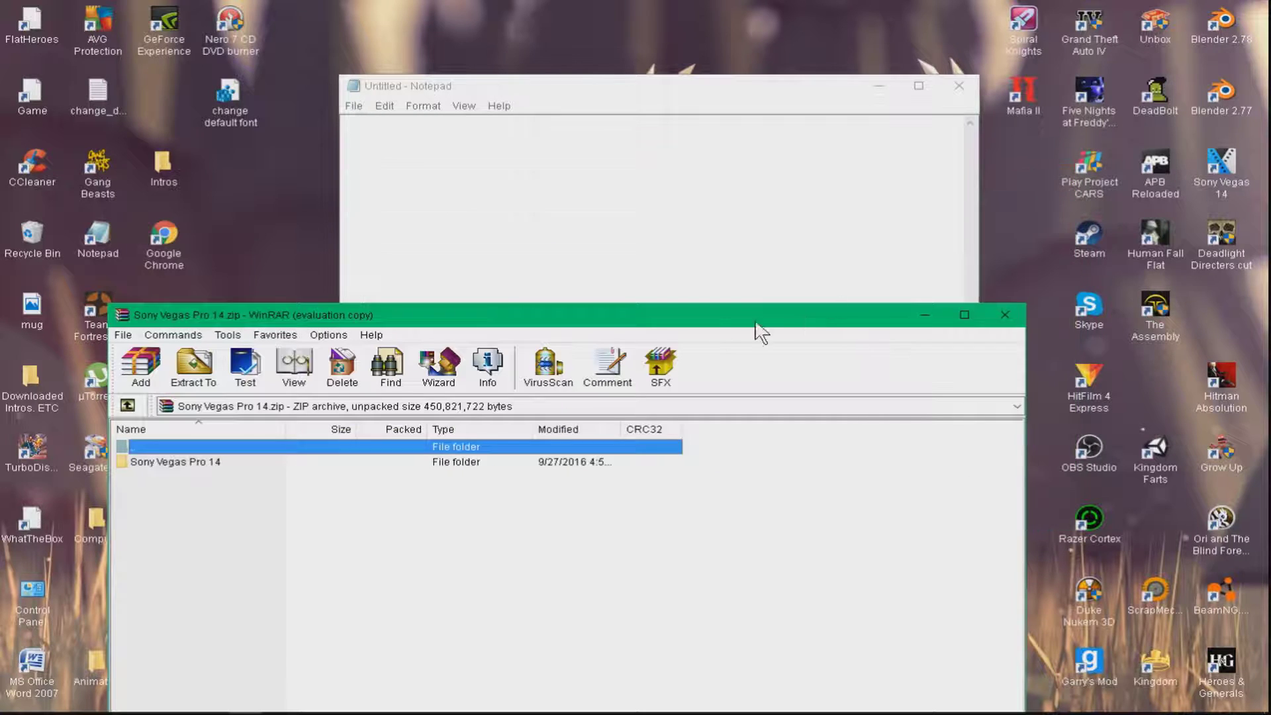
pyautogui.click(703, 490)
pyautogui.moveTo(726, 311); pyautogui.dragTo(788, 241)
# Step: Write the note "for instense I FOUND THE FILE YAY" in the blank Notepad document and erase it
pyautogui.click(624, 156)
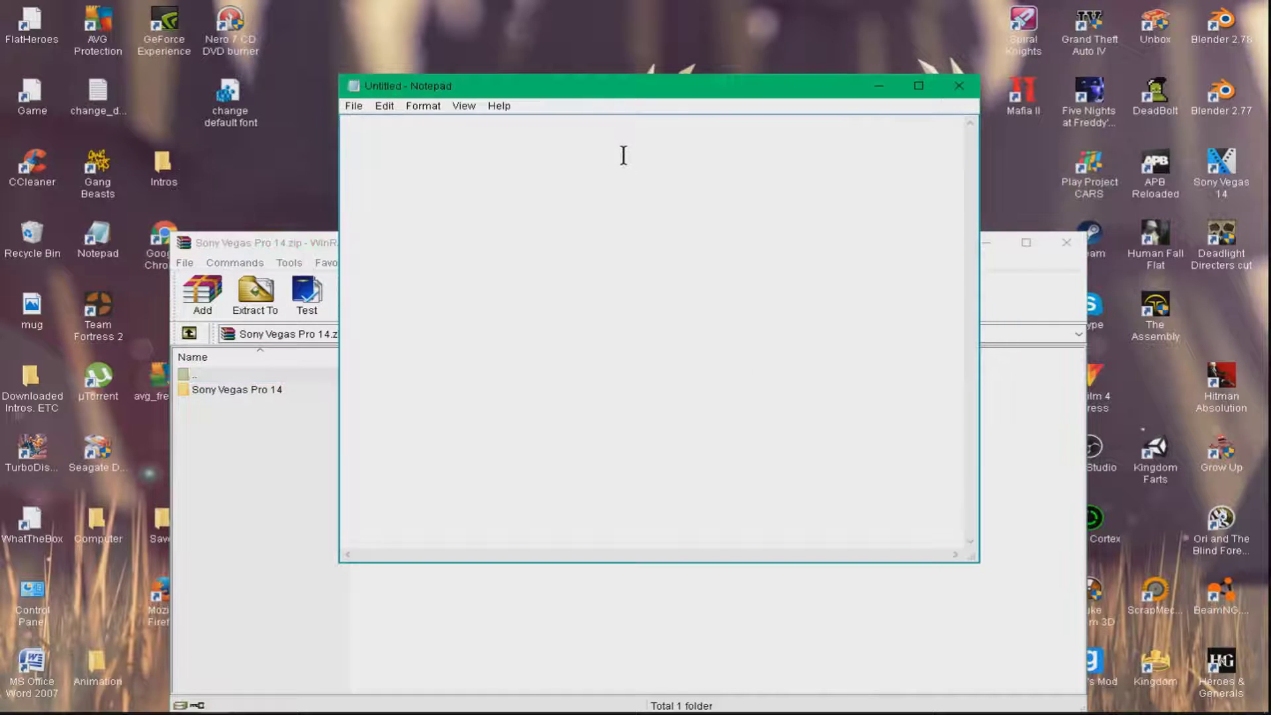
pyautogui.write('for instense')
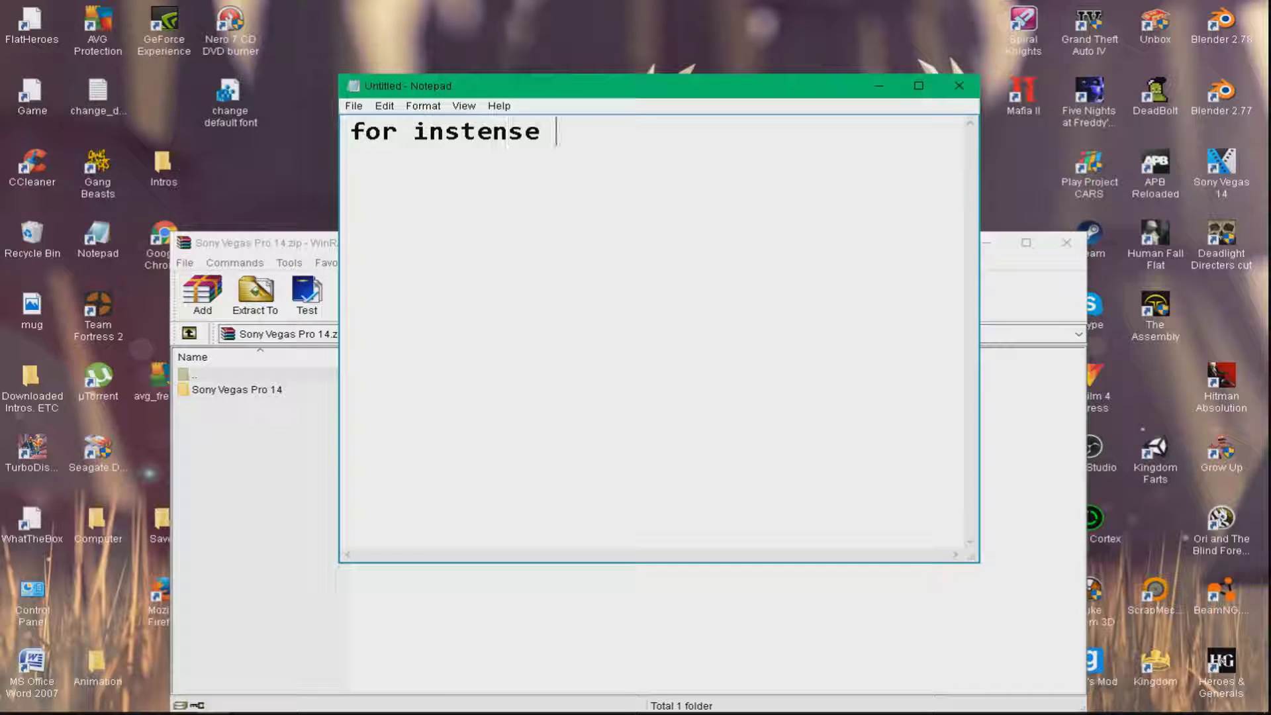
pyautogui.write(' I DOUND')
pyautogui.press('BackSpace')
pyautogui.press('BackSpace')
pyautogui.press('BackSpace')
pyautogui.press('BackSpace')
pyautogui.press('BackSpace')
pyautogui.press('BackSpace')
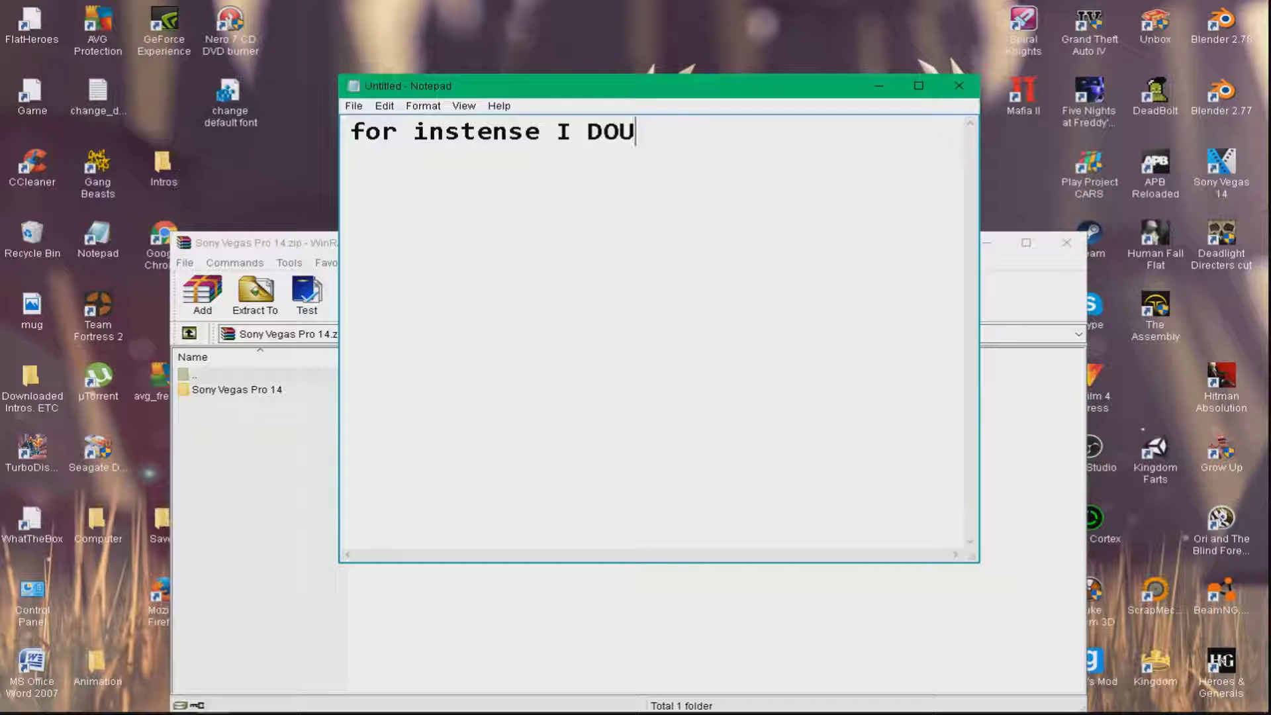
pyautogui.write('FOUN')
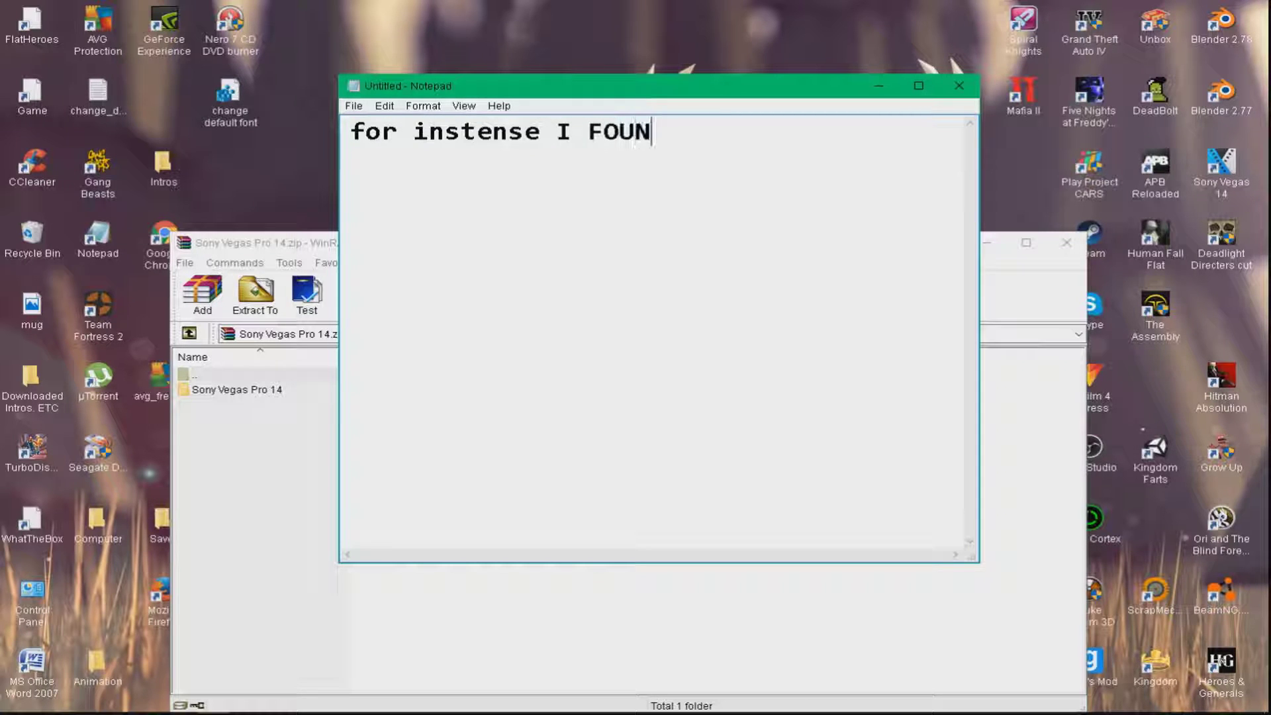
pyautogui.write('D THE ')
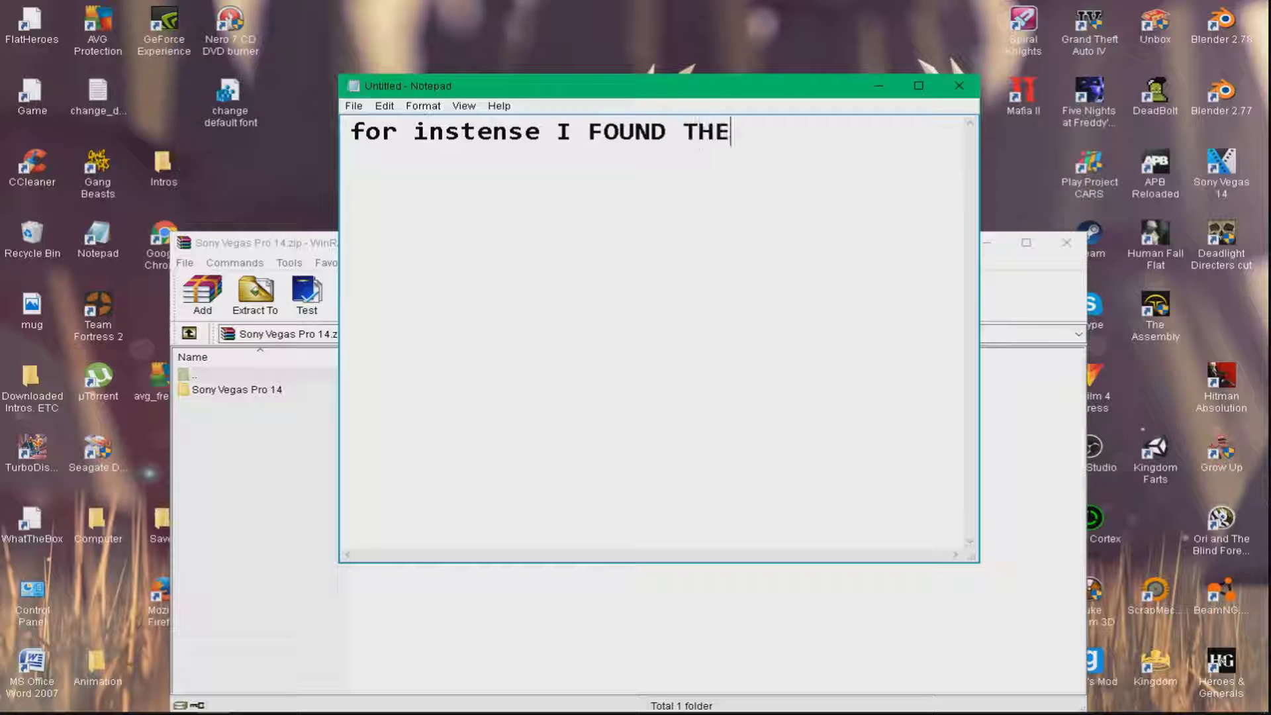
pyautogui.write('FILE YAY')
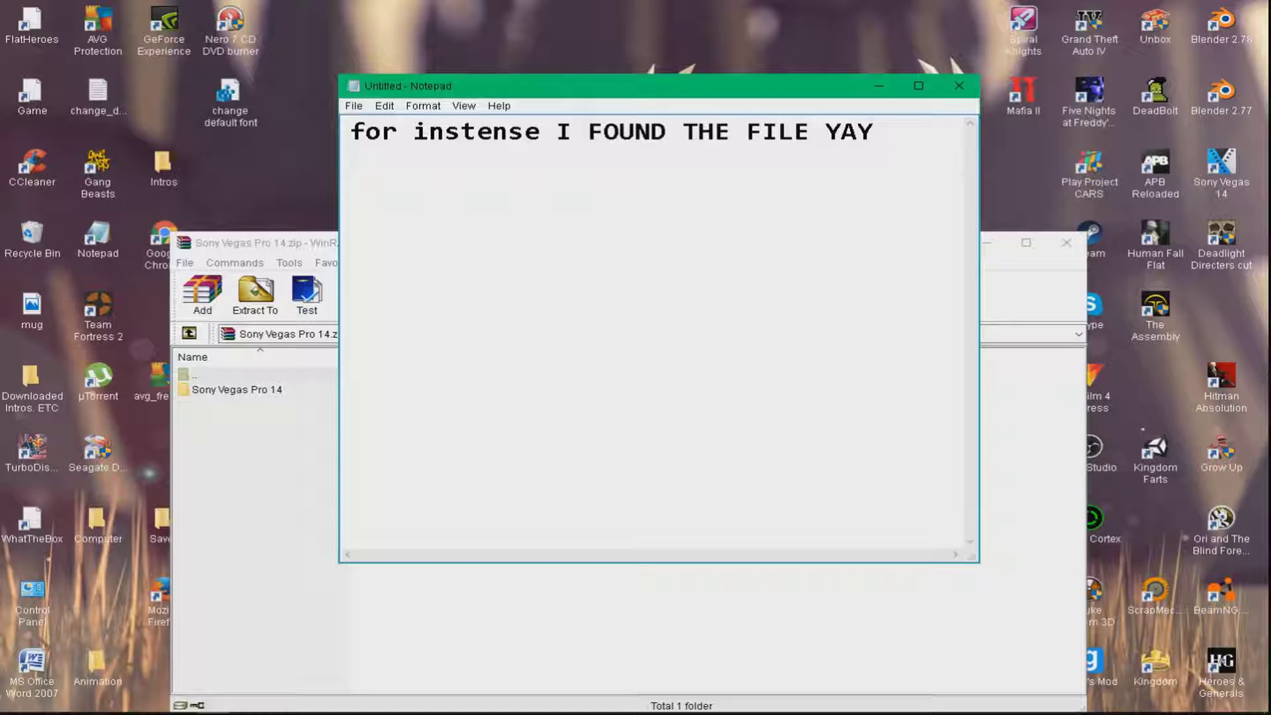
pyautogui.write(' LO')
pyautogui.press('BackSpace')
pyautogui.press('BackSpace')
pyautogui.press('BackSpace')
pyautogui.press('BackSpace')
pyautogui.press('BackSpace')
pyautogui.press('BackSpace')
pyautogui.press('BackSpace')
pyautogui.press('BackSpace')
pyautogui.press('BackSpace')
pyautogui.press('BackSpace')
pyautogui.press('BackSpace')
pyautogui.press('BackSpace')
pyautogui.press('BackSpace')
pyautogui.press('BackSpace')
pyautogui.press('BackSpace')
pyautogui.press('BackSpace')
pyautogui.press('BackSpace')
pyautogui.press('BackSpace')
pyautogui.press('BackSpace')
pyautogui.press('BackSpace')
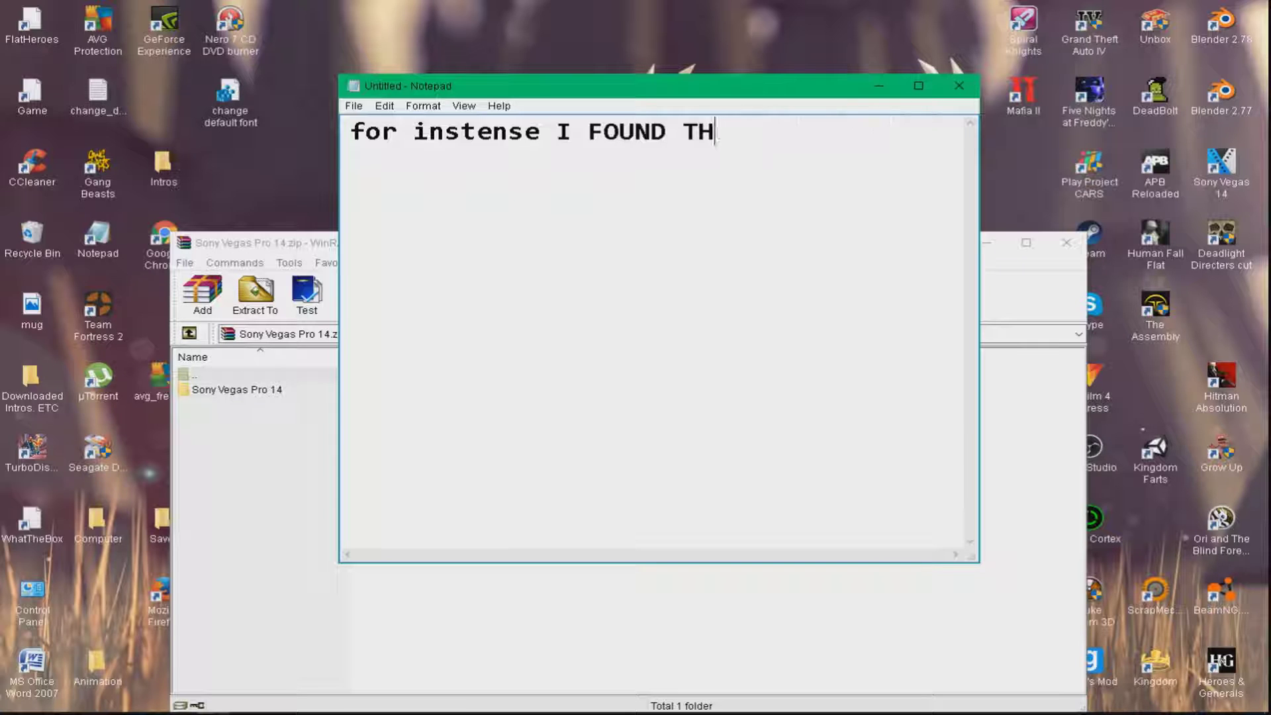
pyautogui.press('BackSpace')
pyautogui.press('BackSpace')
pyautogui.press('BackSpace')
pyautogui.press('BackSpace')
pyautogui.press('BackSpace')
pyautogui.press('BackSpace')
pyautogui.press('BackSpace')
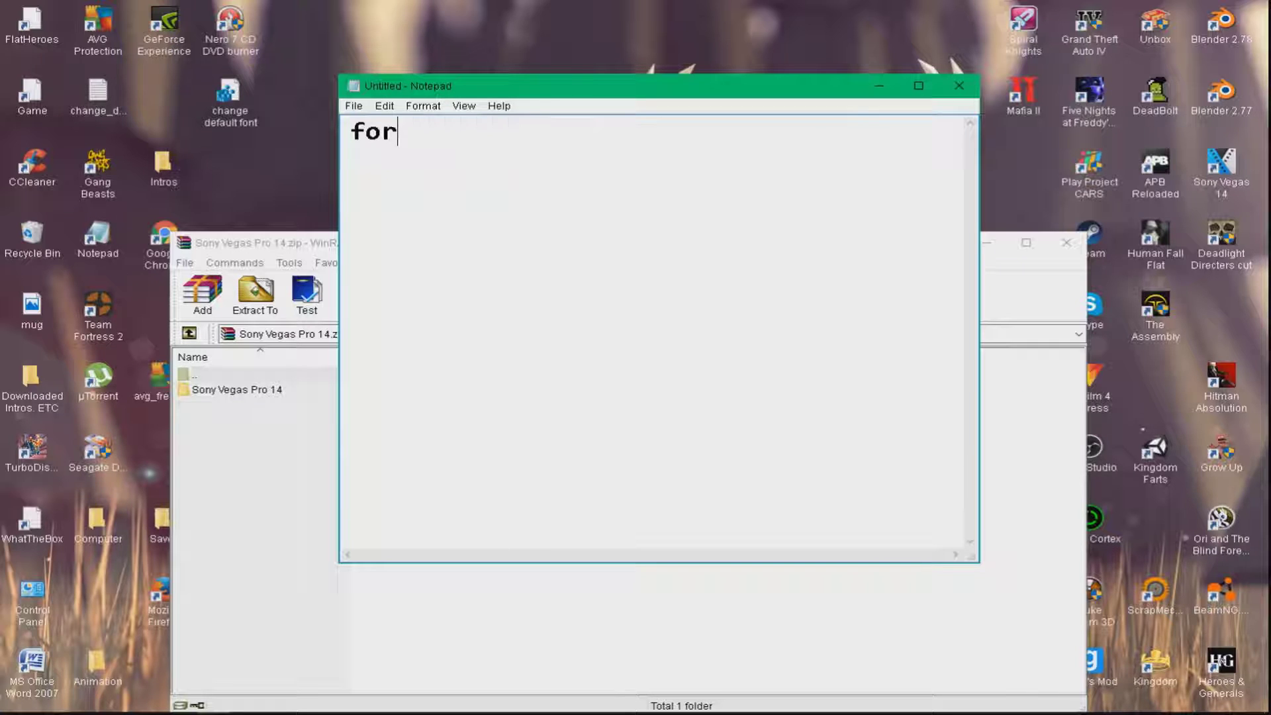
# Step: Write the note "do what i do" in the Notepad document and erase it
pyautogui.write('do')
pyautogui.press('BackSpace')
pyautogui.press('BackSpace')
pyautogui.write('do what i do')
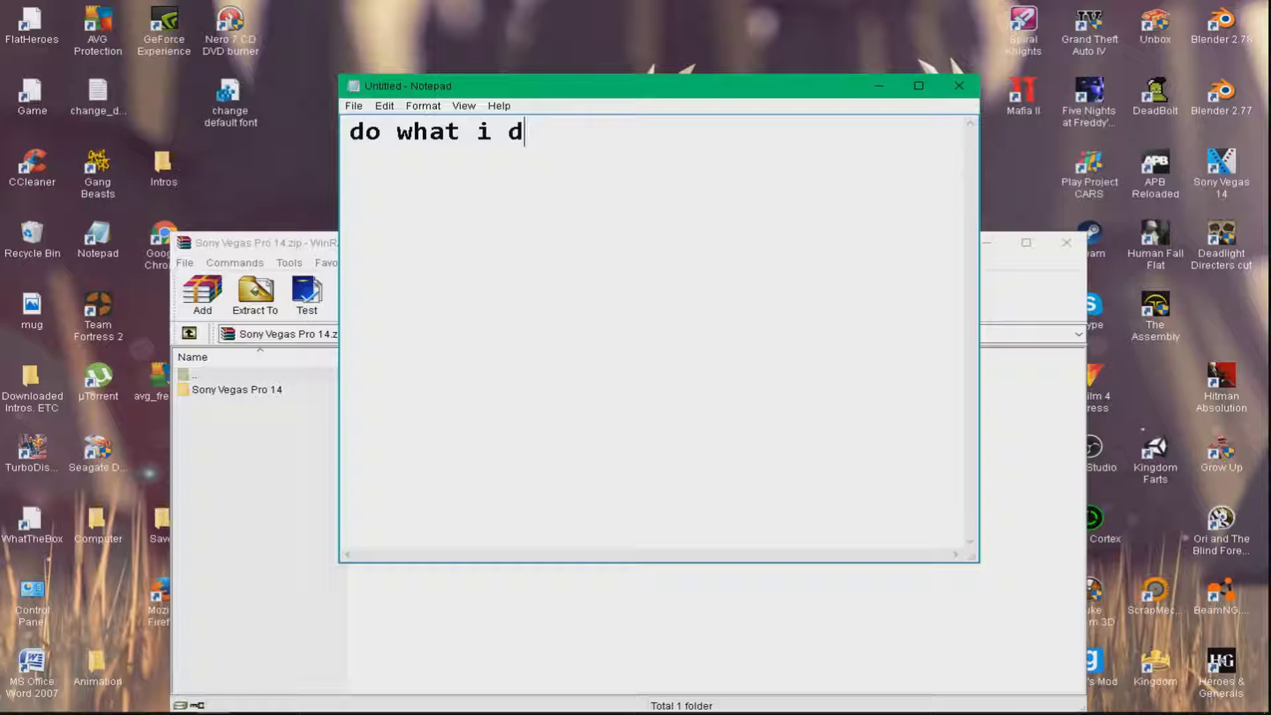
pyautogui.press('BackSpace')
pyautogui.press('BackSpace')
pyautogui.press('BackSpace')
pyautogui.press('BackSpace')
pyautogui.press('BackSpace')
pyautogui.press('BackSpace')
pyautogui.press('BackSpace')
pyautogui.press('BackSpace')
pyautogui.press('BackSpace')
pyautogui.press('BackSpace')
pyautogui.press('BackSpace')
# Step: Minimize Notepad, go up from the archive to the Downloads folder in WinRAR, and open the extraction options for Sony Vegas Pro 14
pyautogui.click(880, 86)
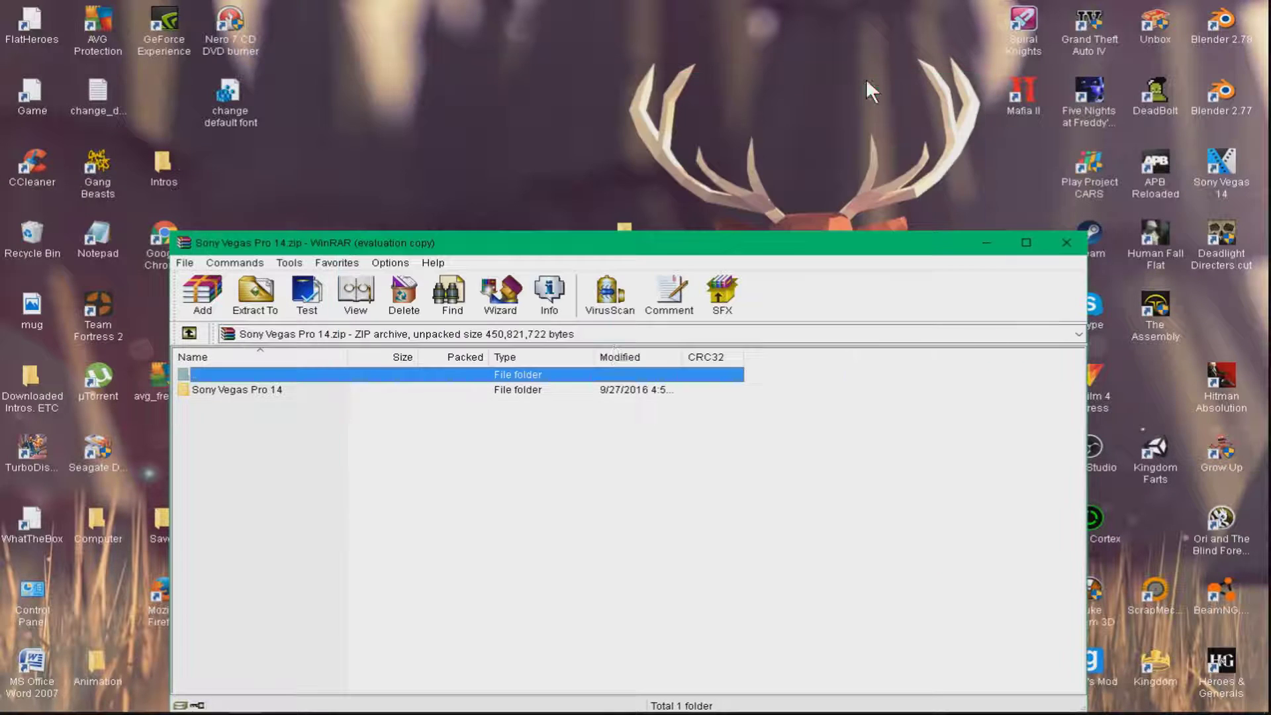
pyautogui.moveTo(478, 233); pyautogui.dragTo(517, 110)
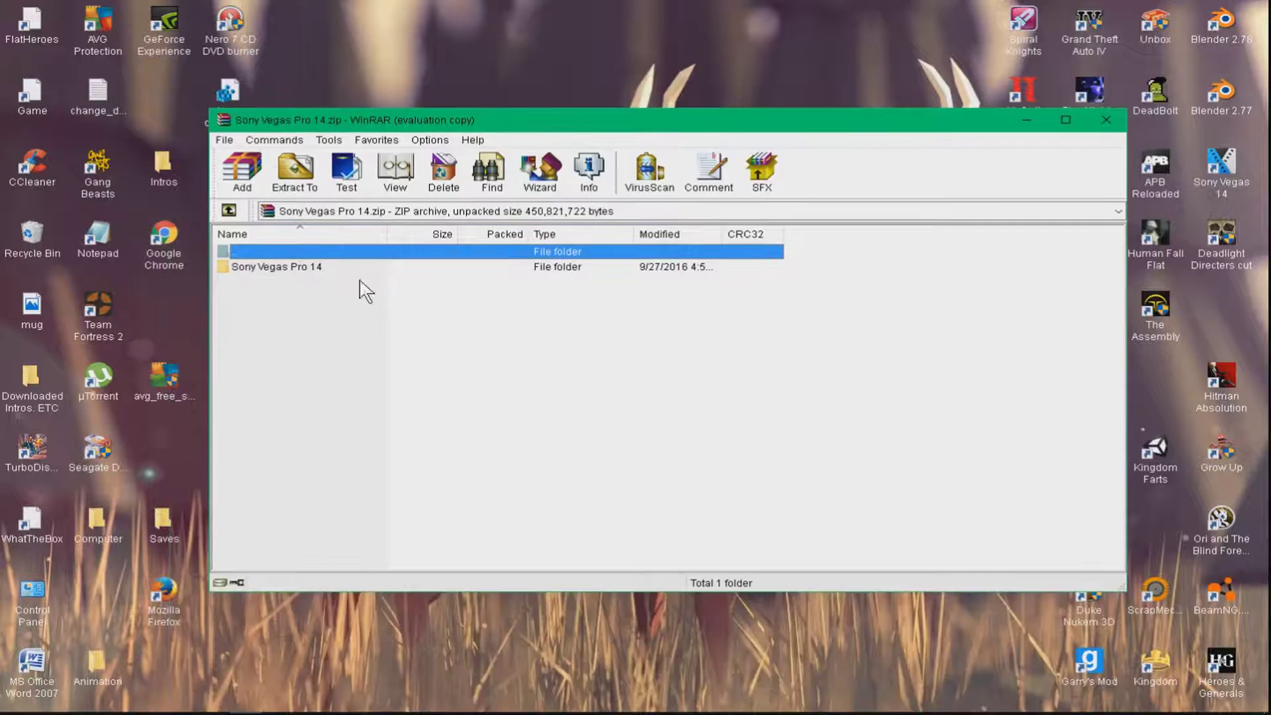
pyautogui.click(243, 267)
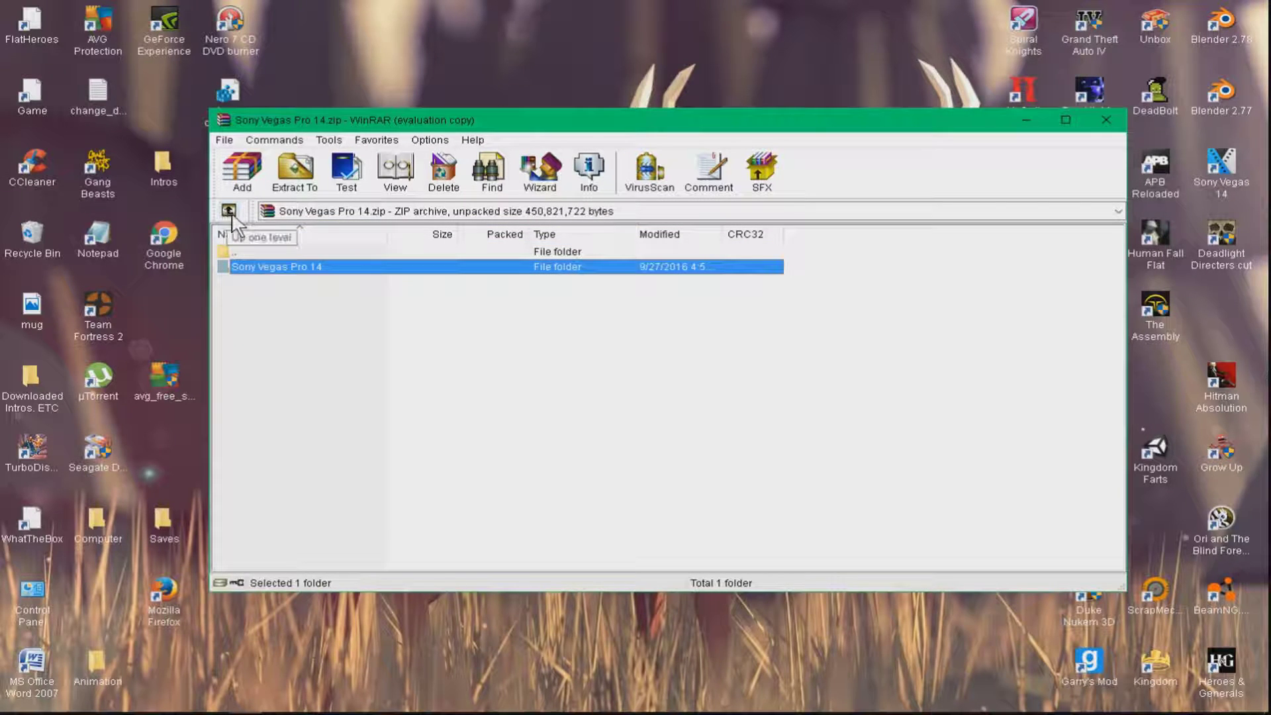
pyautogui.click(229, 211)
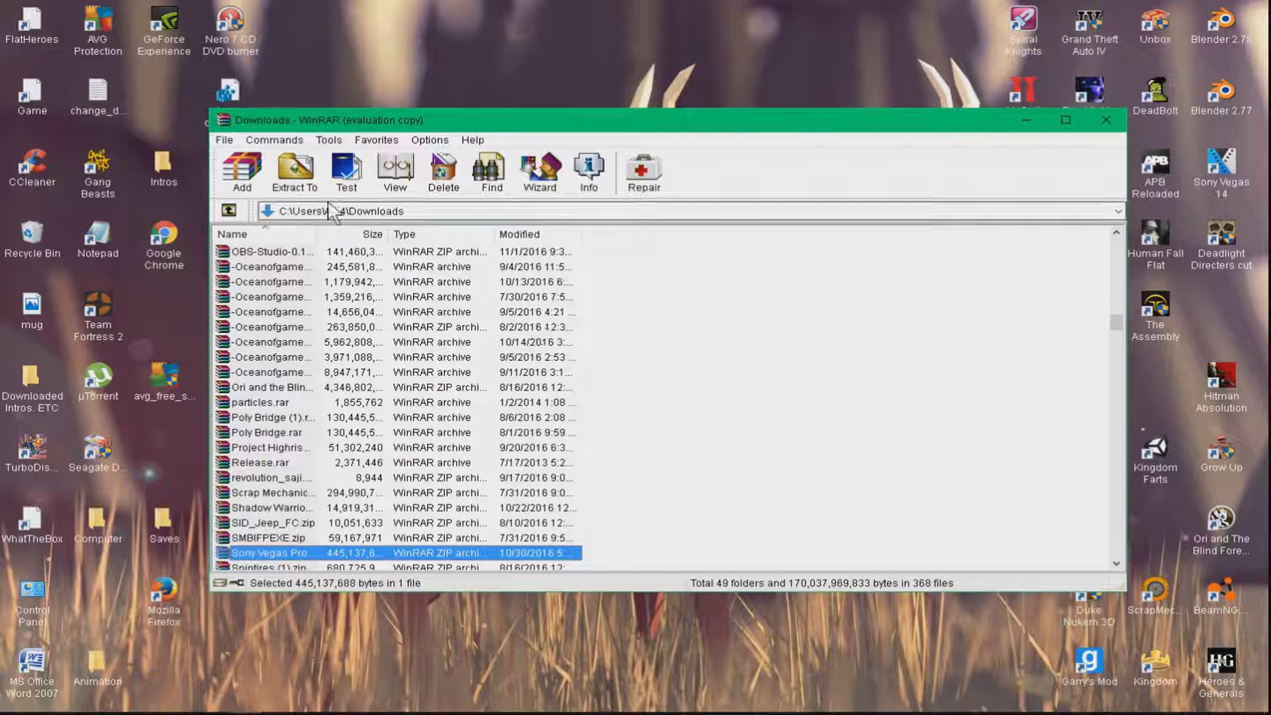
pyautogui.click(291, 172)
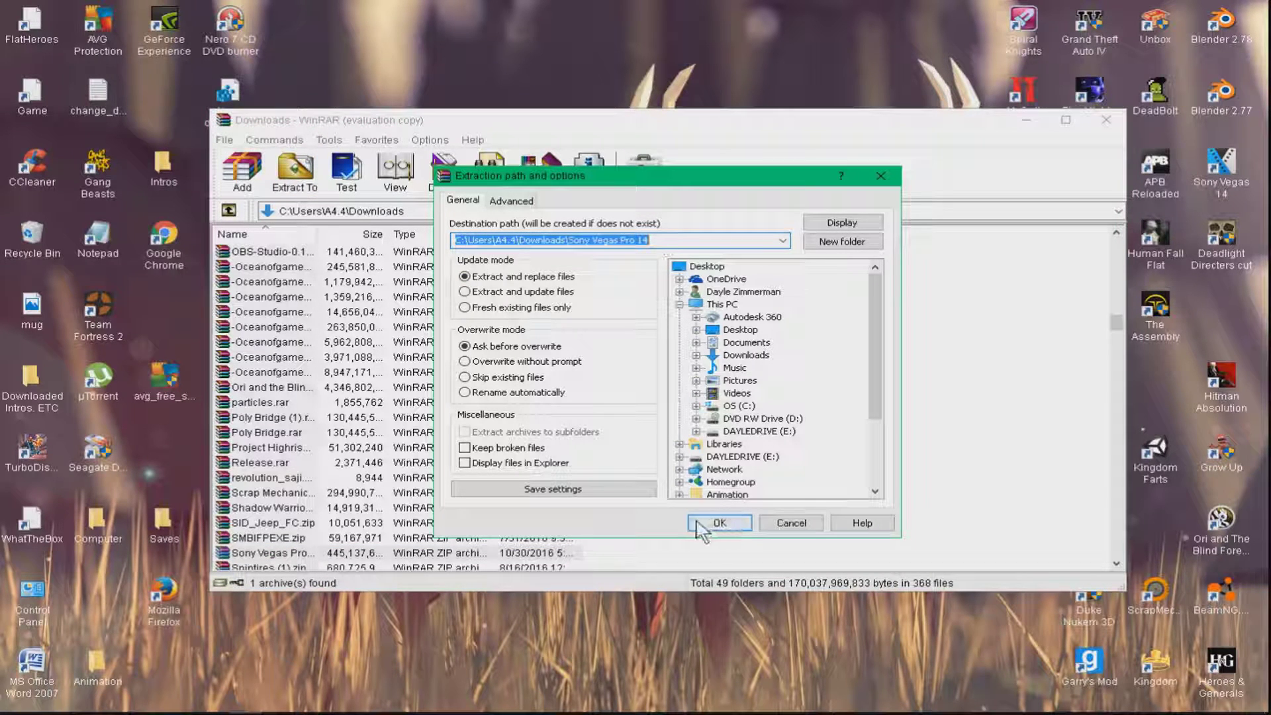
# Step: Bring Notepad back and snap its window to the upper-right quarter of the screen, clear of the extraction dialog's confirmation controls
pyautogui.moveTo(98, 679)
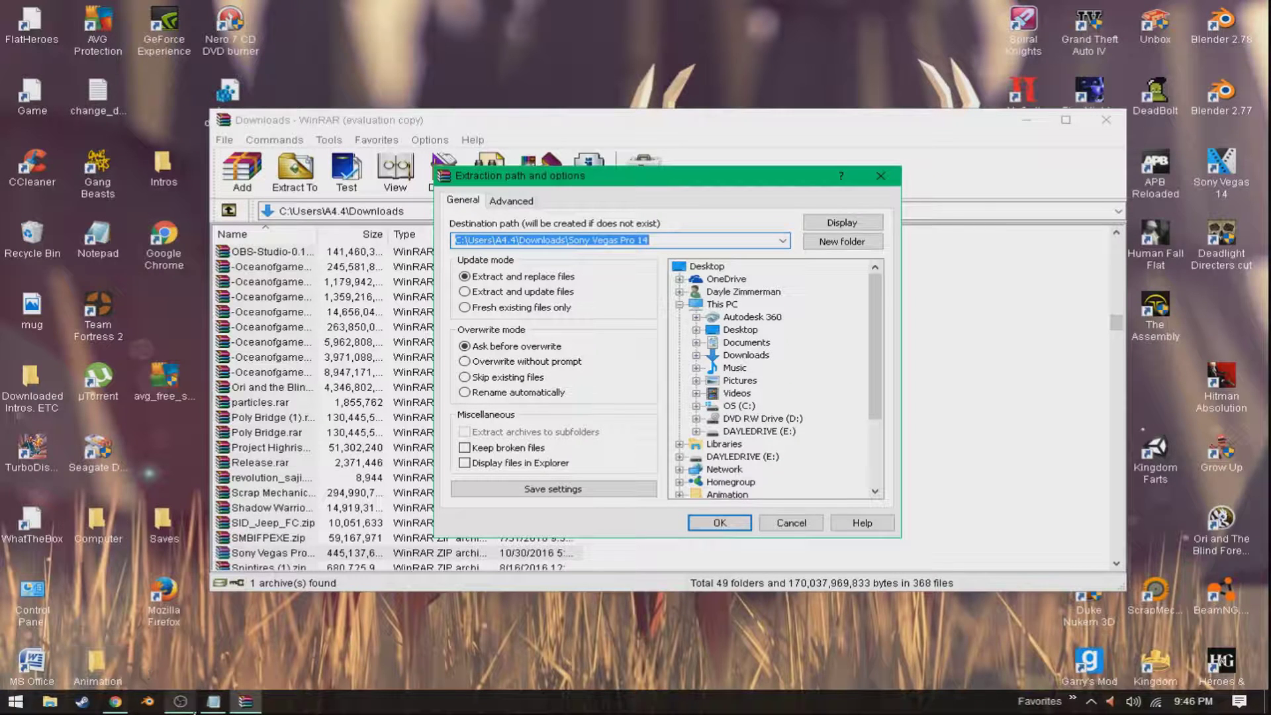
pyautogui.click(214, 702)
pyautogui.press('super+Right')
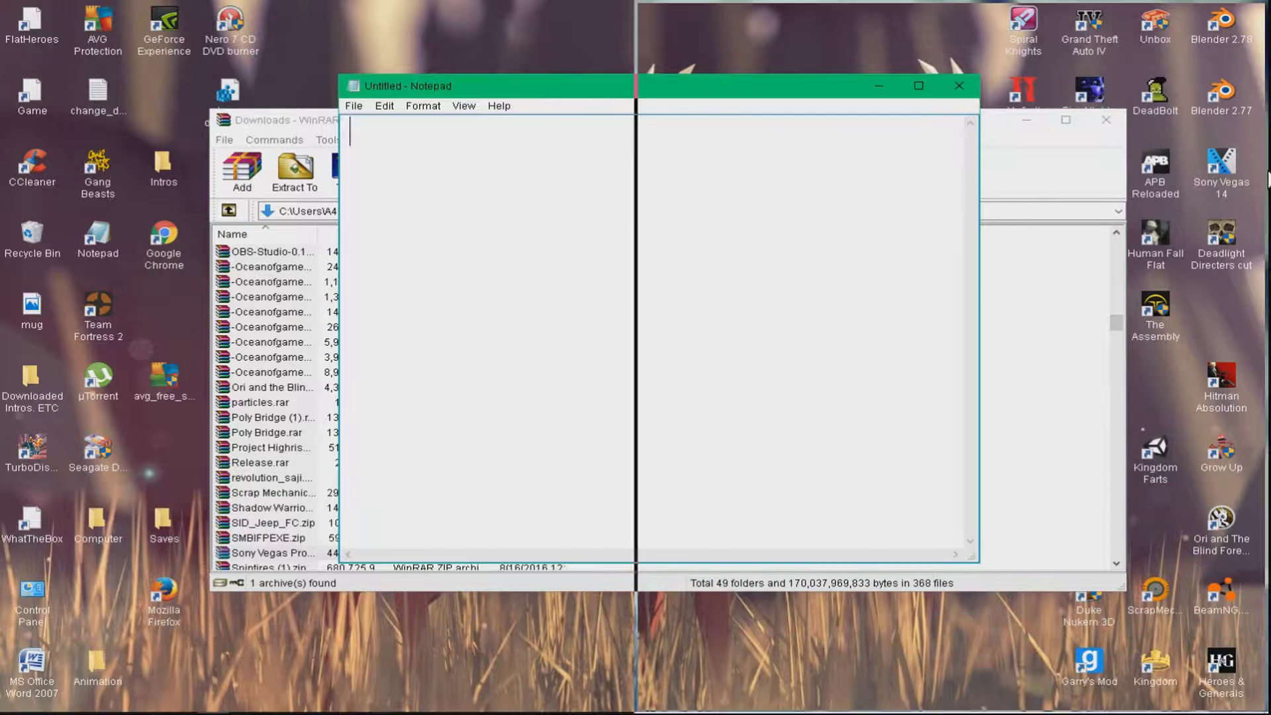
pyautogui.click(704, 164)
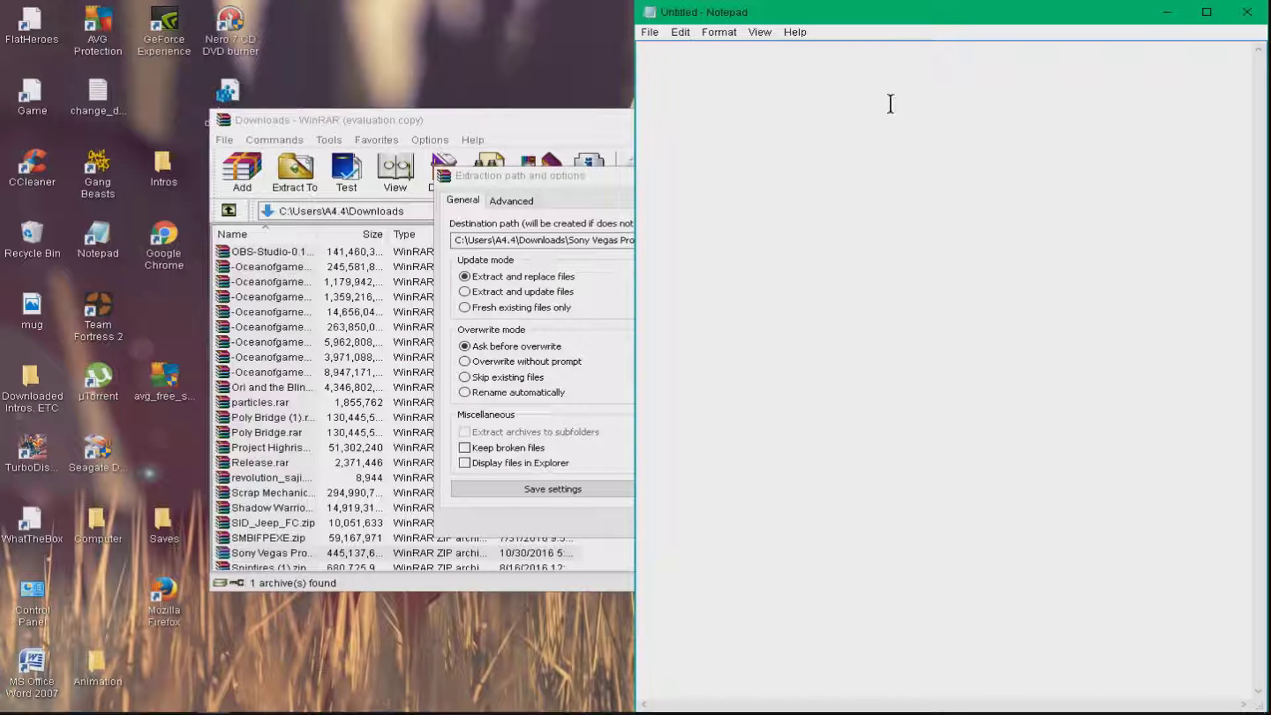
pyautogui.moveTo(959, 20); pyautogui.dragTo(1263, 5)
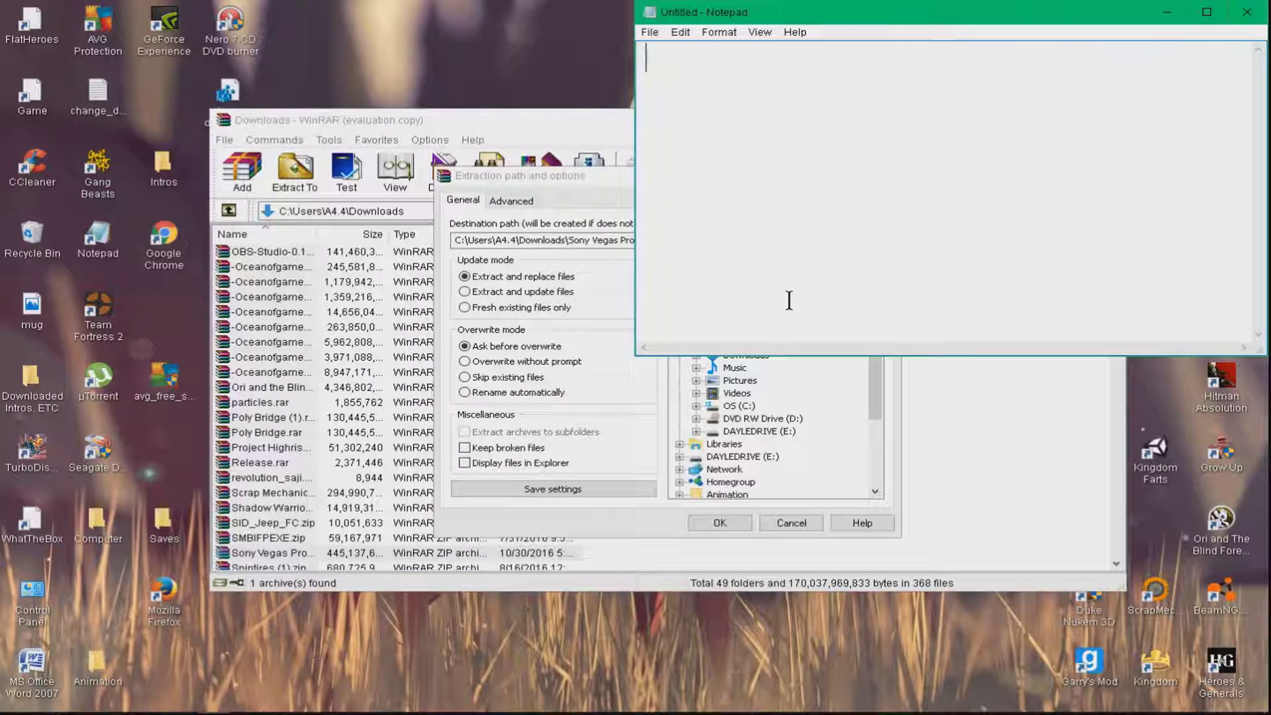
# Step: Write the note "click ok and it finish pretty fast" in the Notepad document
pyautogui.write('click ')
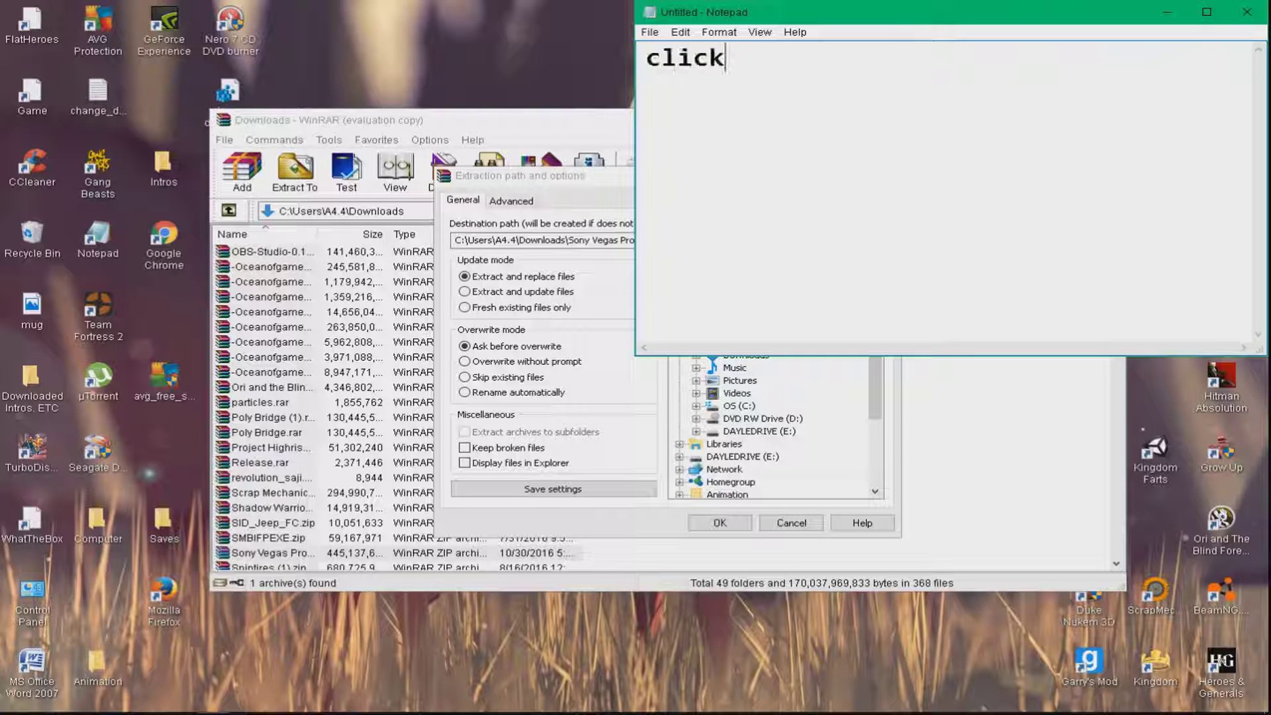
pyautogui.write('ok ad')
pyautogui.press('BackSpace')
pyautogui.write('nd')
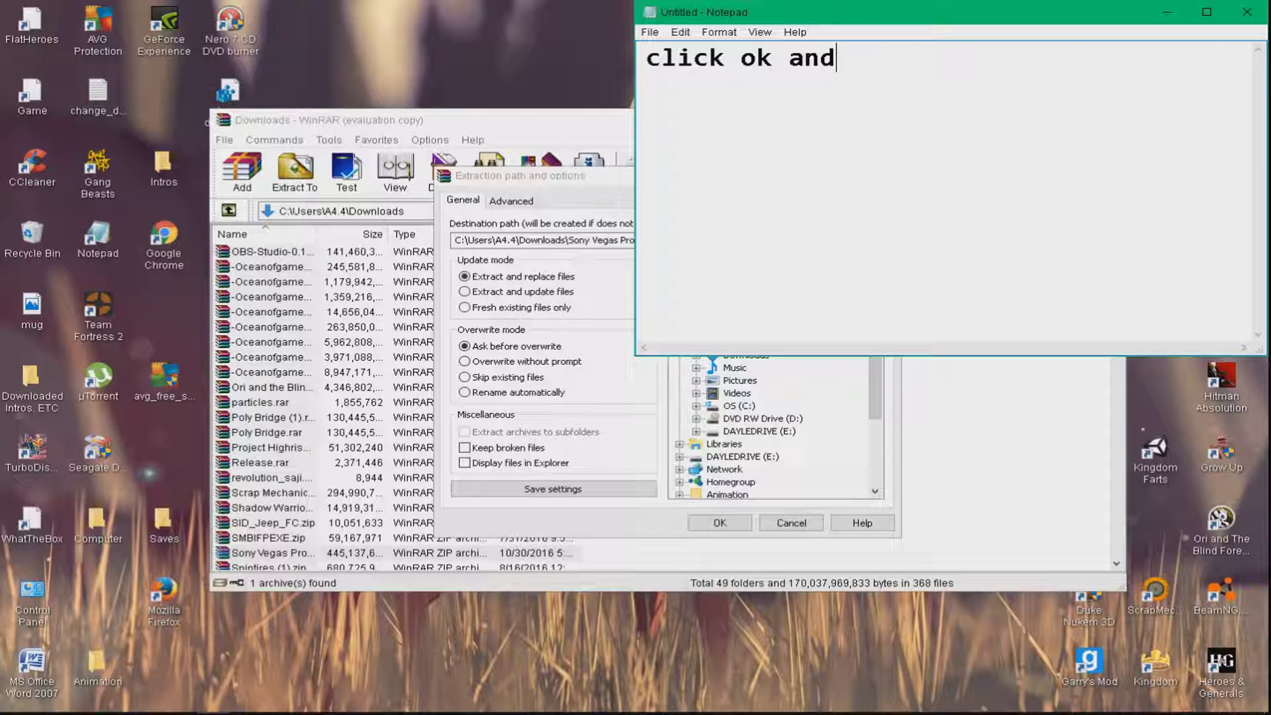
pyautogui.write(' it finish')
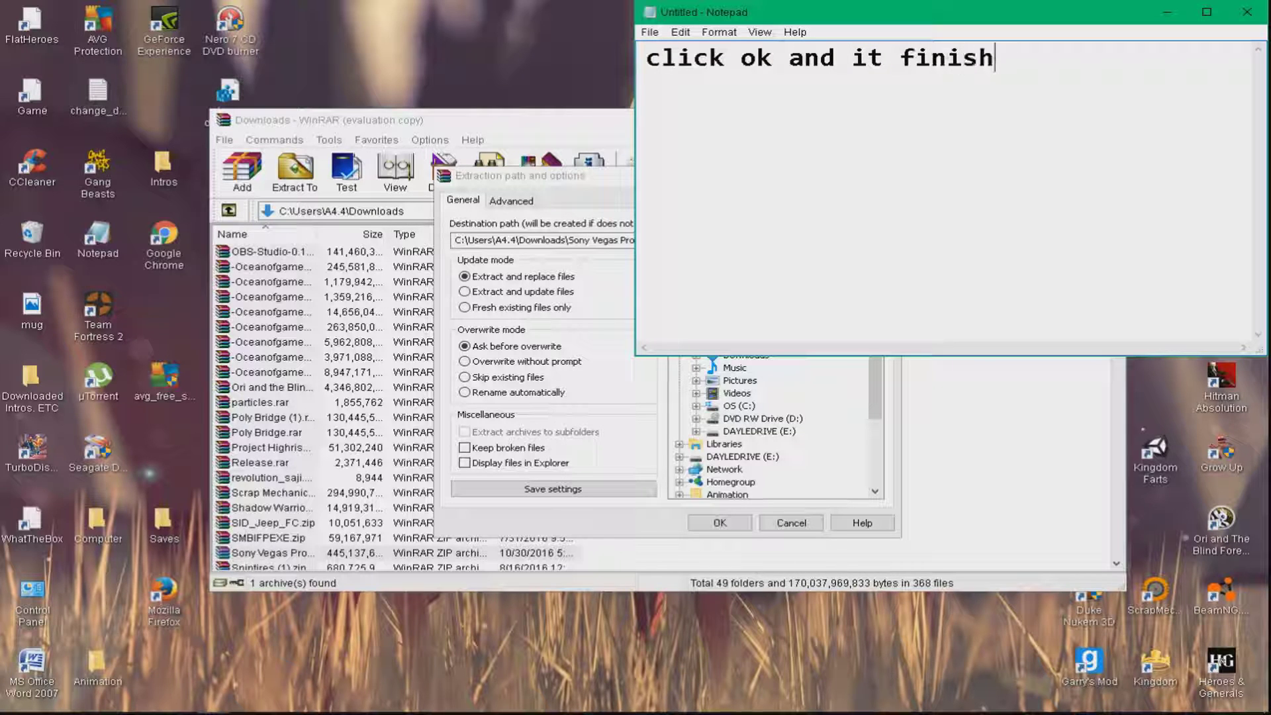
pyautogui.write(' prett')
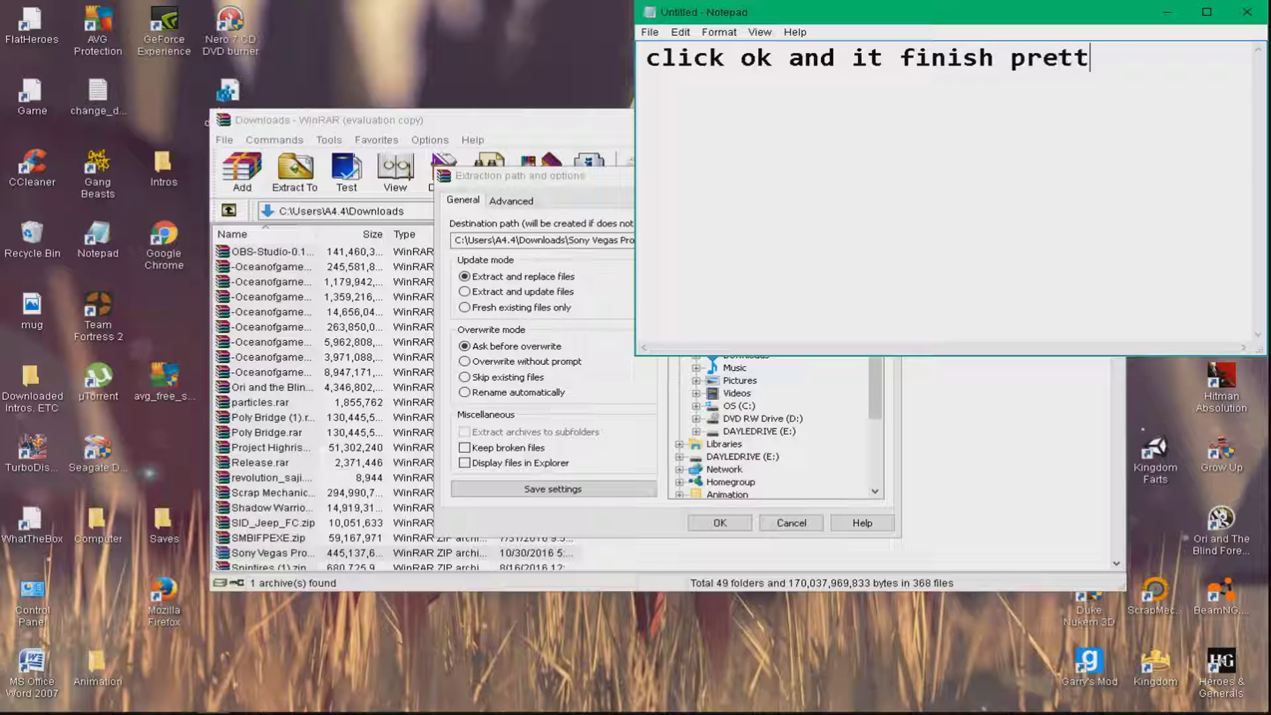
pyautogui.write('y fast')
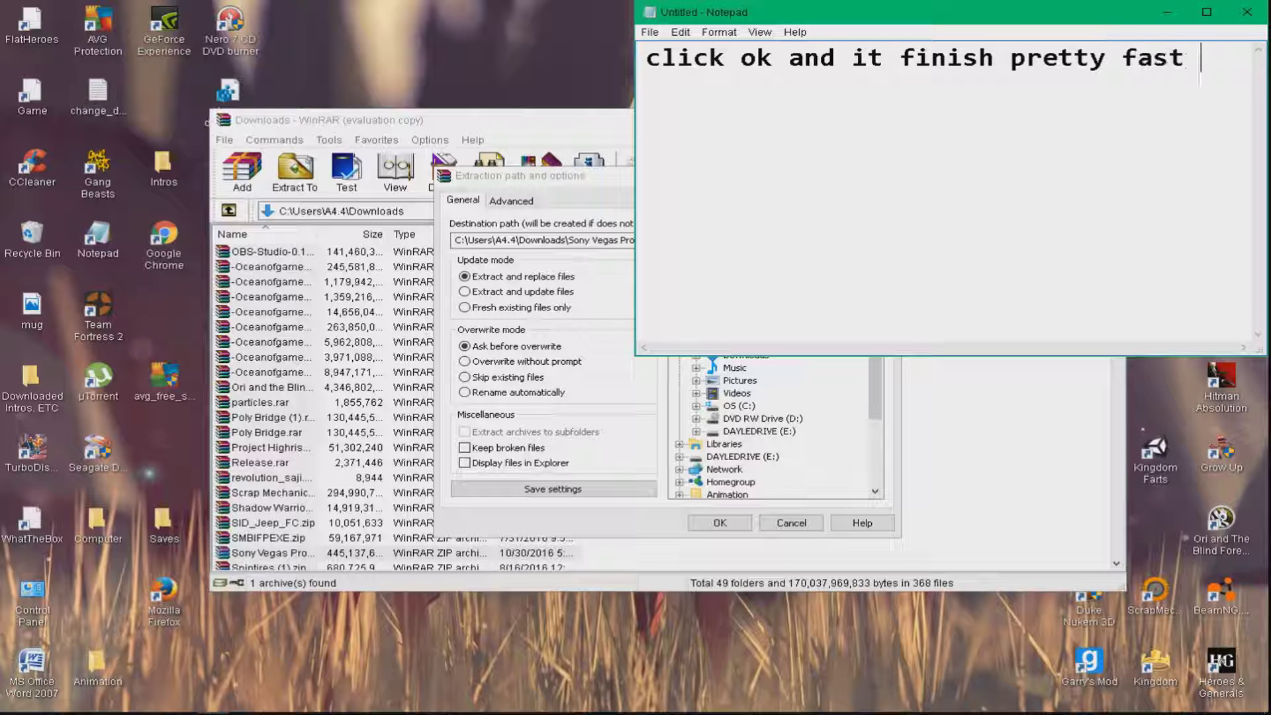
# Step: Erase the note about clicking OK and the quick finish from the Notepad document
pyautogui.write(' then')
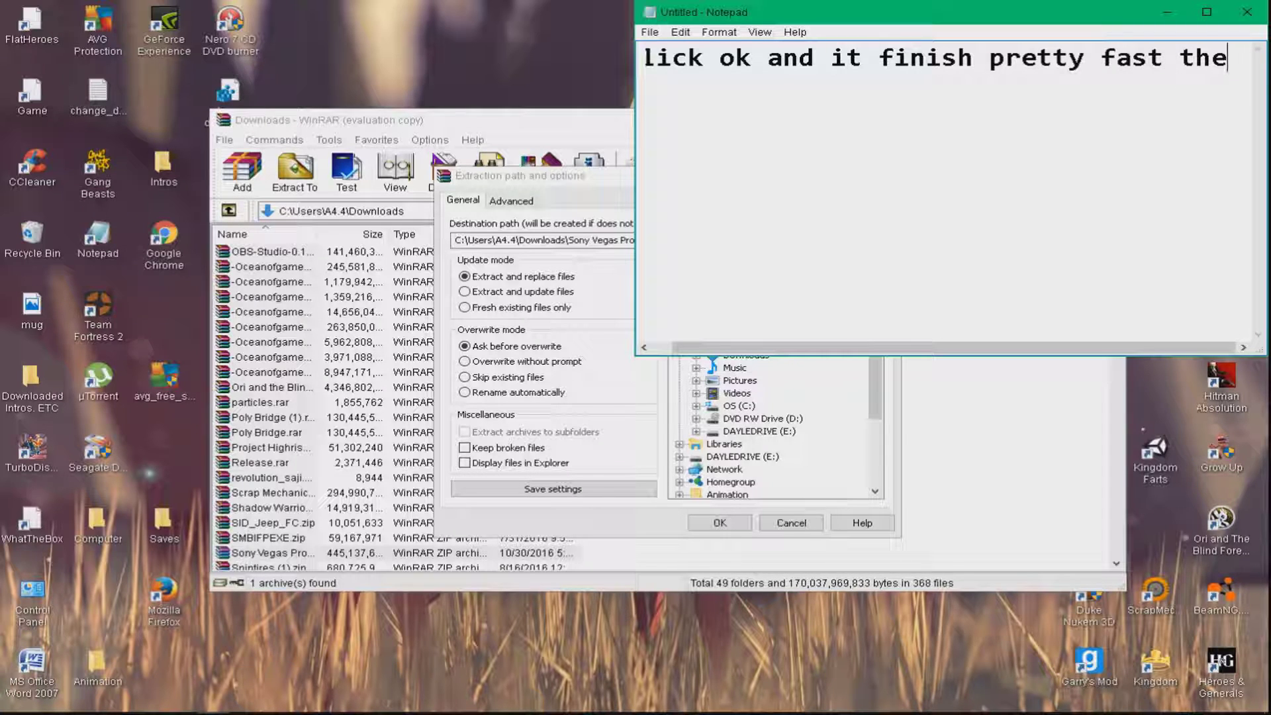
pyautogui.press('BackSpace')
pyautogui.press('BackSpace')
pyautogui.press('BackSpace')
pyautogui.press('BackSpace')
pyautogui.press('BackSpace')
pyautogui.press('BackSpace')
pyautogui.press('BackSpace')
pyautogui.press('BackSpace')
pyautogui.press('BackSpace')
pyautogui.press('BackSpace')
pyautogui.press('BackSpace')
pyautogui.press('BackSpace')
pyautogui.press('BackSpace')
pyautogui.press('BackSpace')
pyautogui.press('BackSpace')
pyautogui.press('BackSpace')
pyautogui.press('BackSpace')
pyautogui.press('BackSpace')
pyautogui.press('BackSpace')
pyautogui.press('BackSpace')
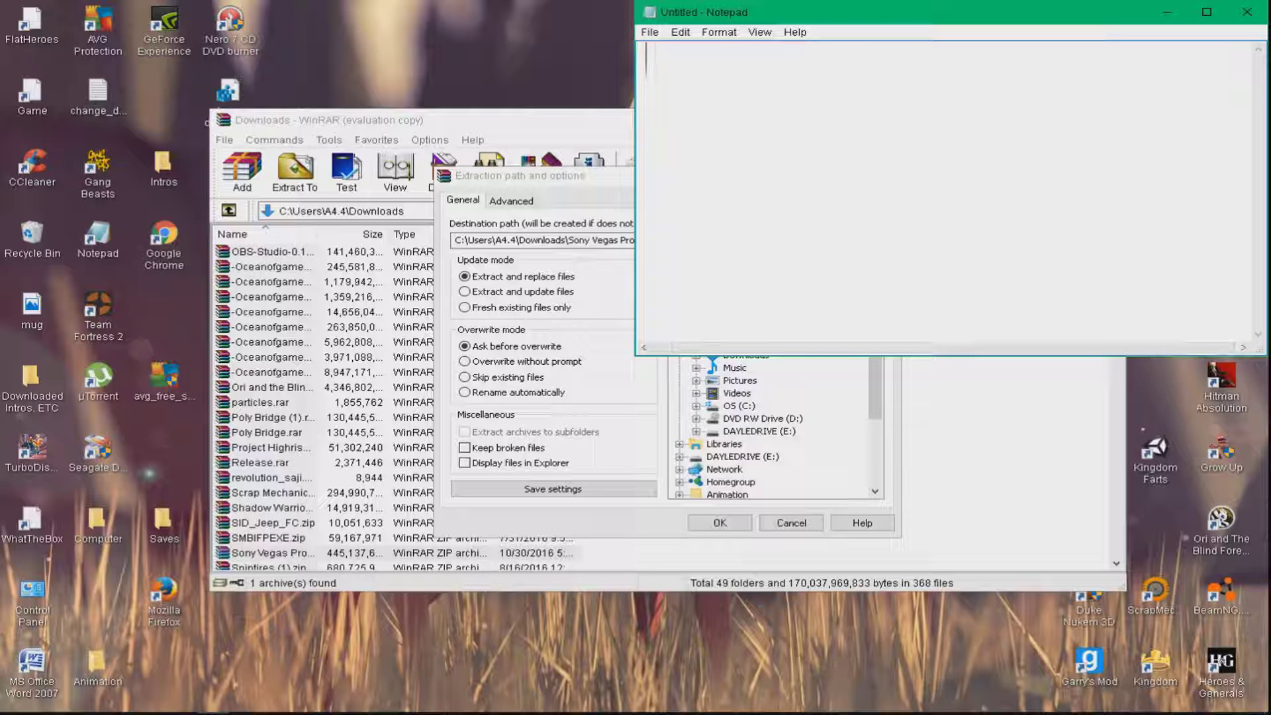
# Step: Write the note "follow me" in the Notepad document and erase it
pyautogui.write('foll')
pyautogui.write('ow ')
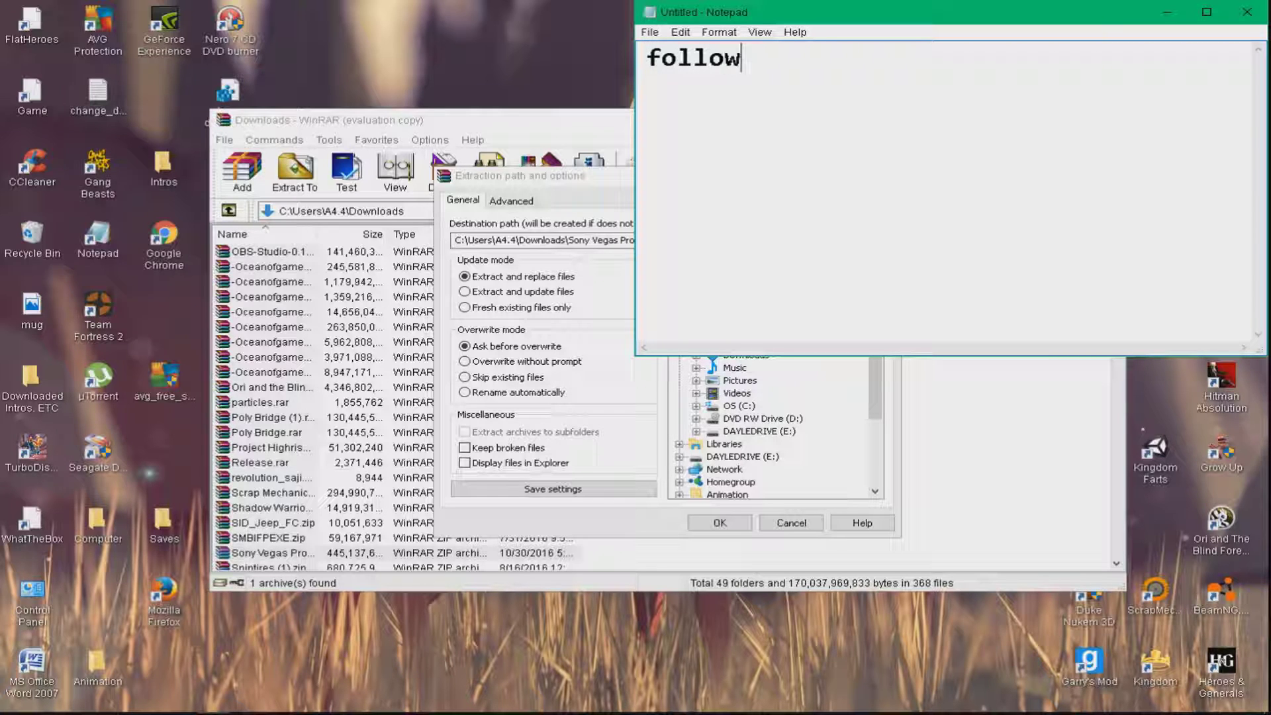
pyautogui.write('me')
pyautogui.press('BackSpace')
pyautogui.hotkey('ctrl', 'a')
pyautogui.press('BackSpace')
# Step: Minimize Notepad, then dismiss the extraction options and close WinRAR
pyautogui.click(1167, 12)
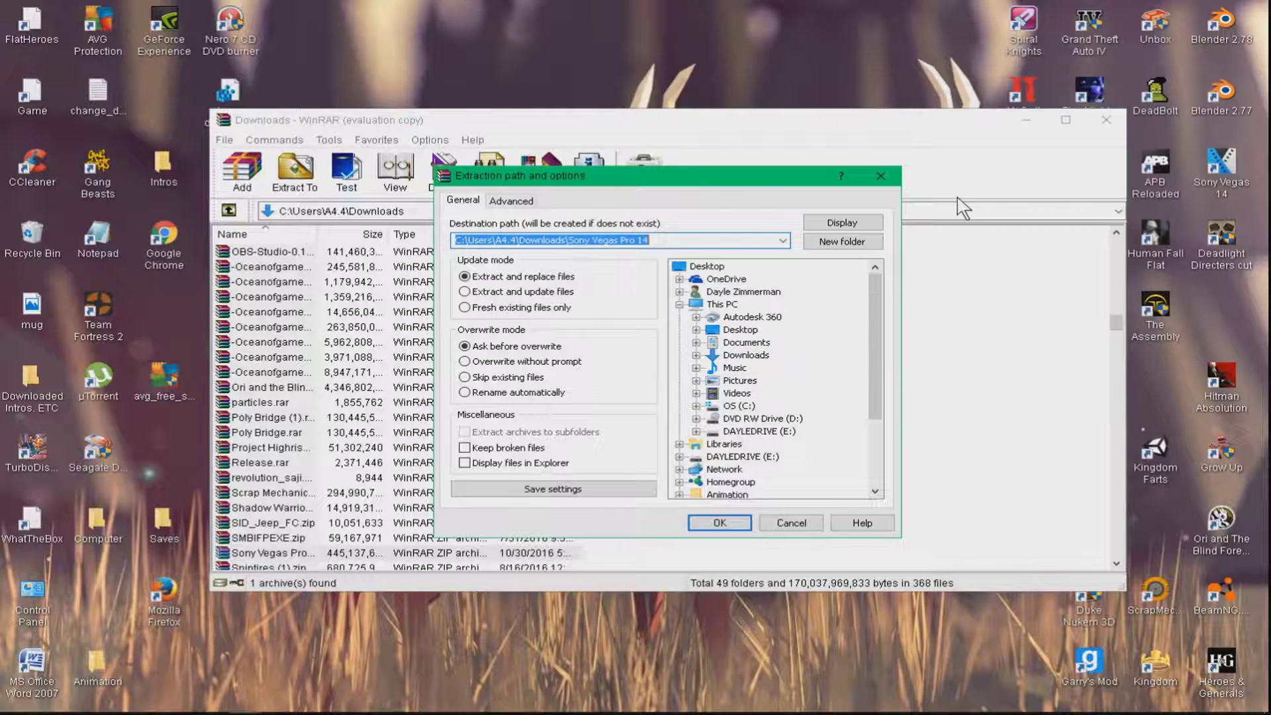
pyautogui.click(886, 175)
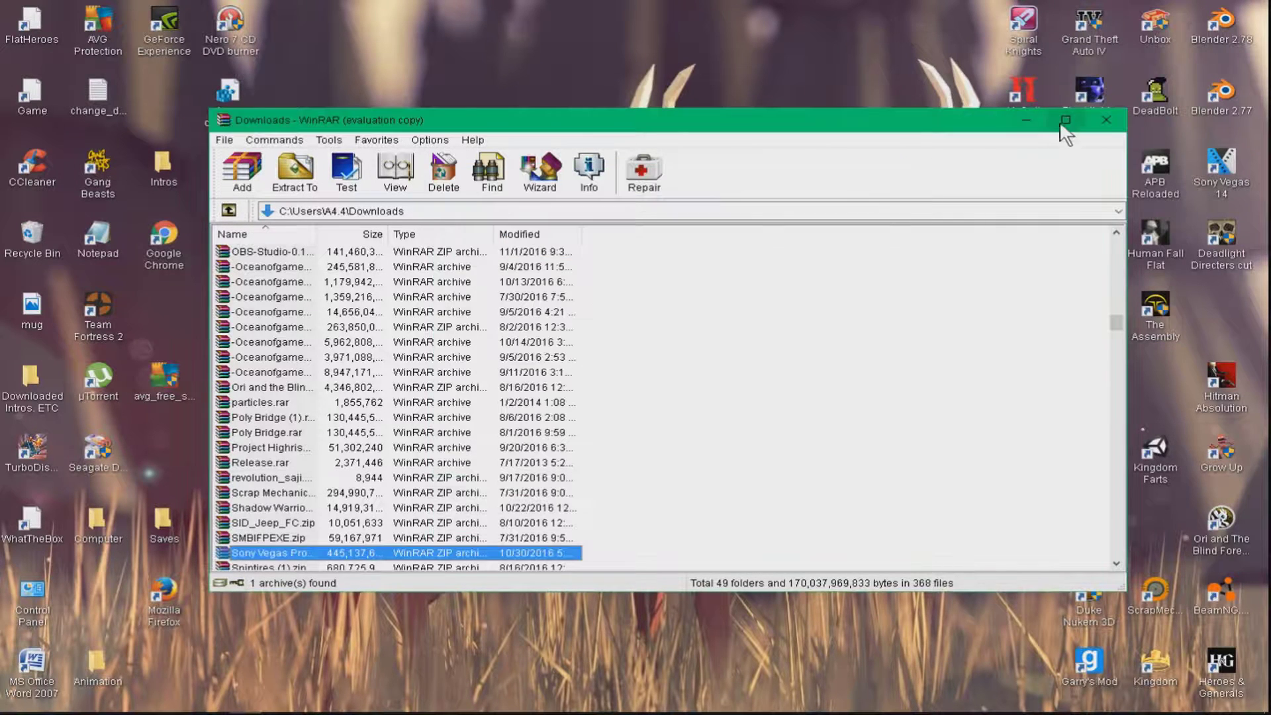
pyautogui.click(1104, 124)
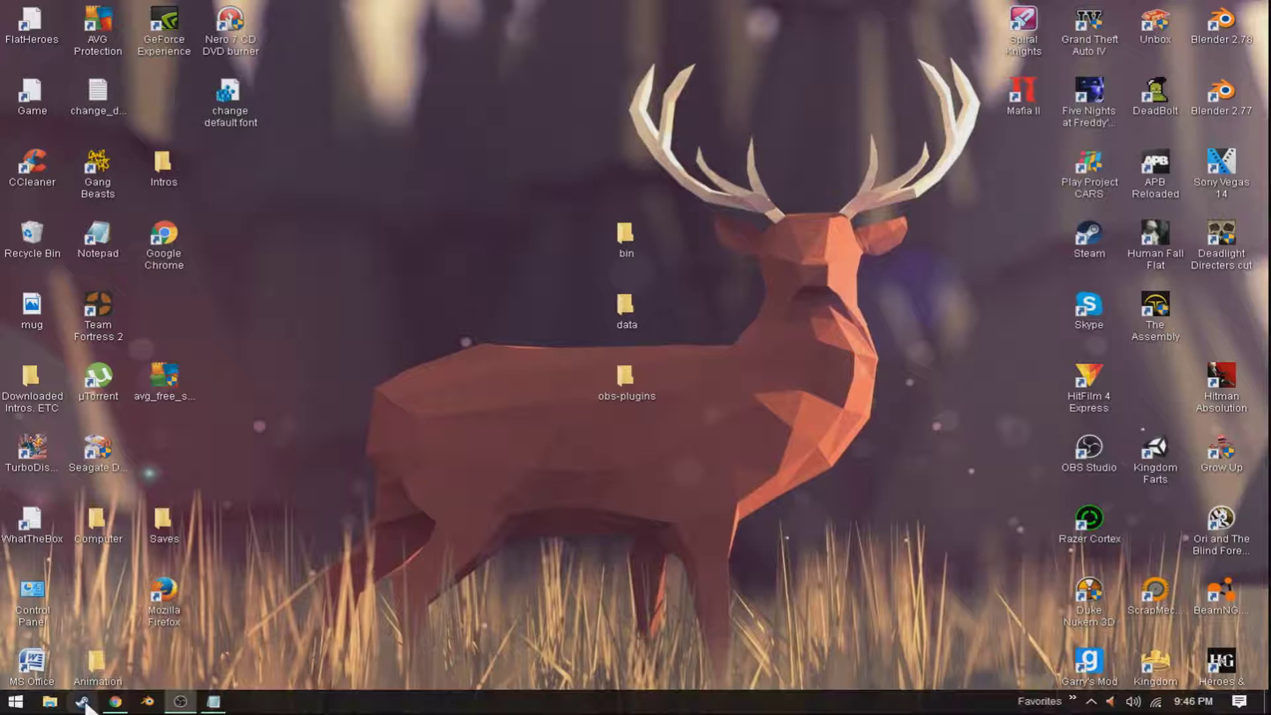
# Step: Open the Downloads folder in File Explorer and locate the extracted Sony Vegas Pro 14 folder
pyautogui.click(49, 702)
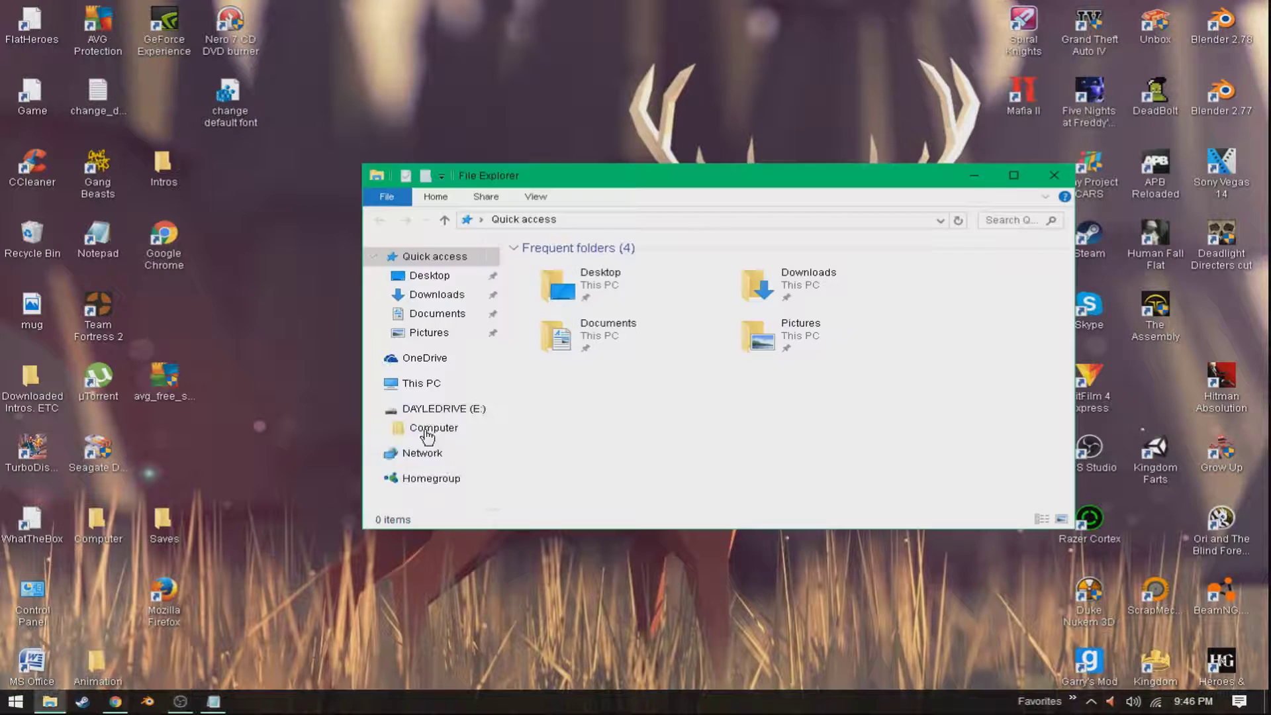
pyautogui.doubleClick(828, 292)
pyautogui.scroll(-5, 813, 361)
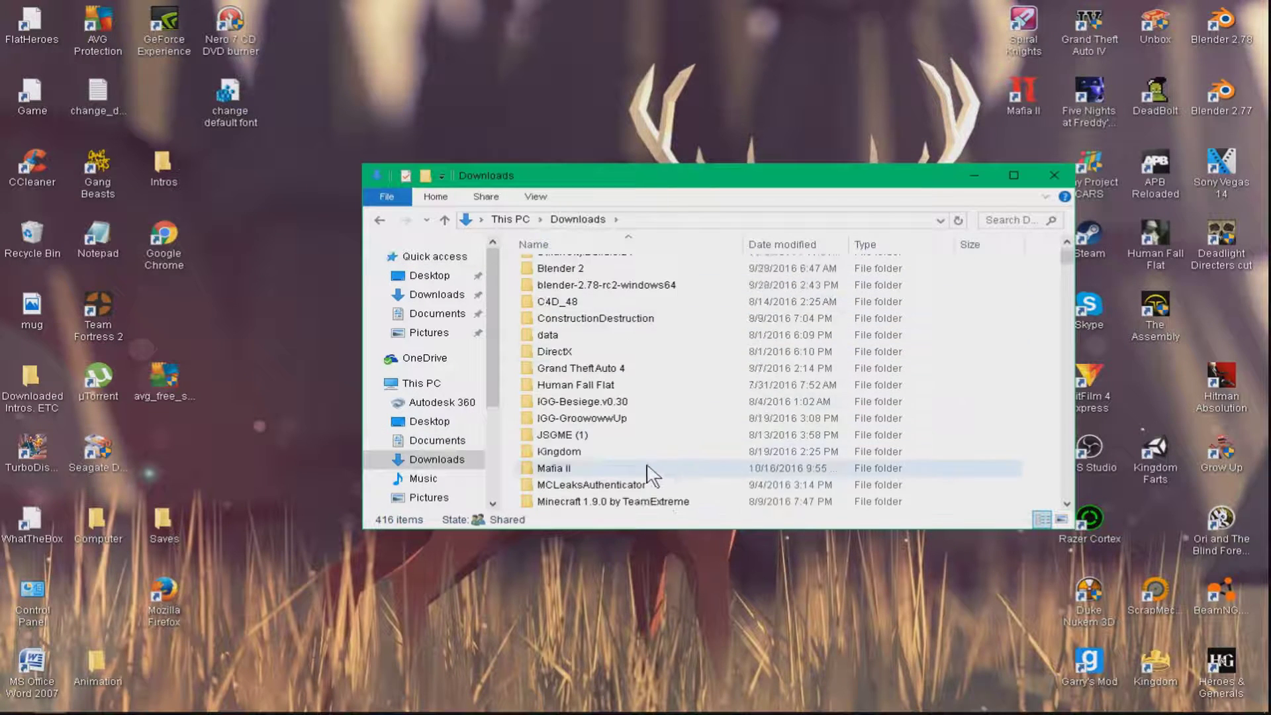
pyautogui.scroll(-2, 628, 360)
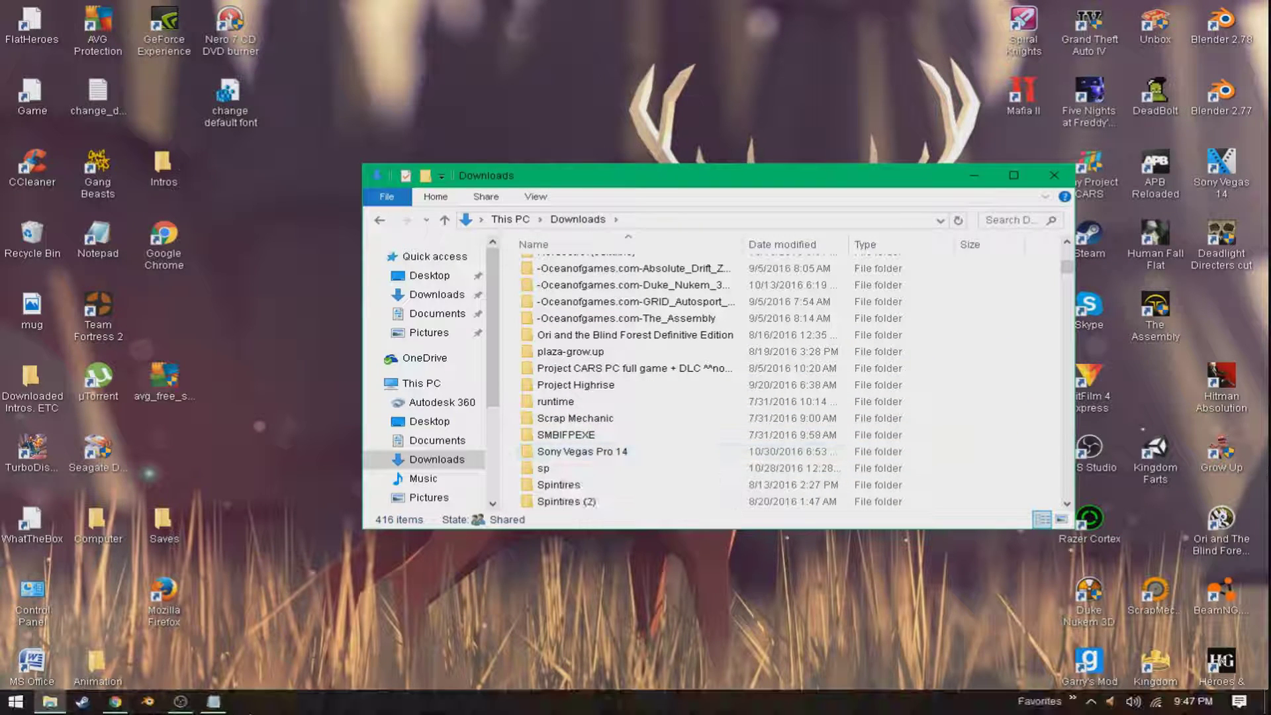
# Step: Bring Notepad back and snap the Downloads window to the left half of the screen beside it
pyautogui.click(241, 707)
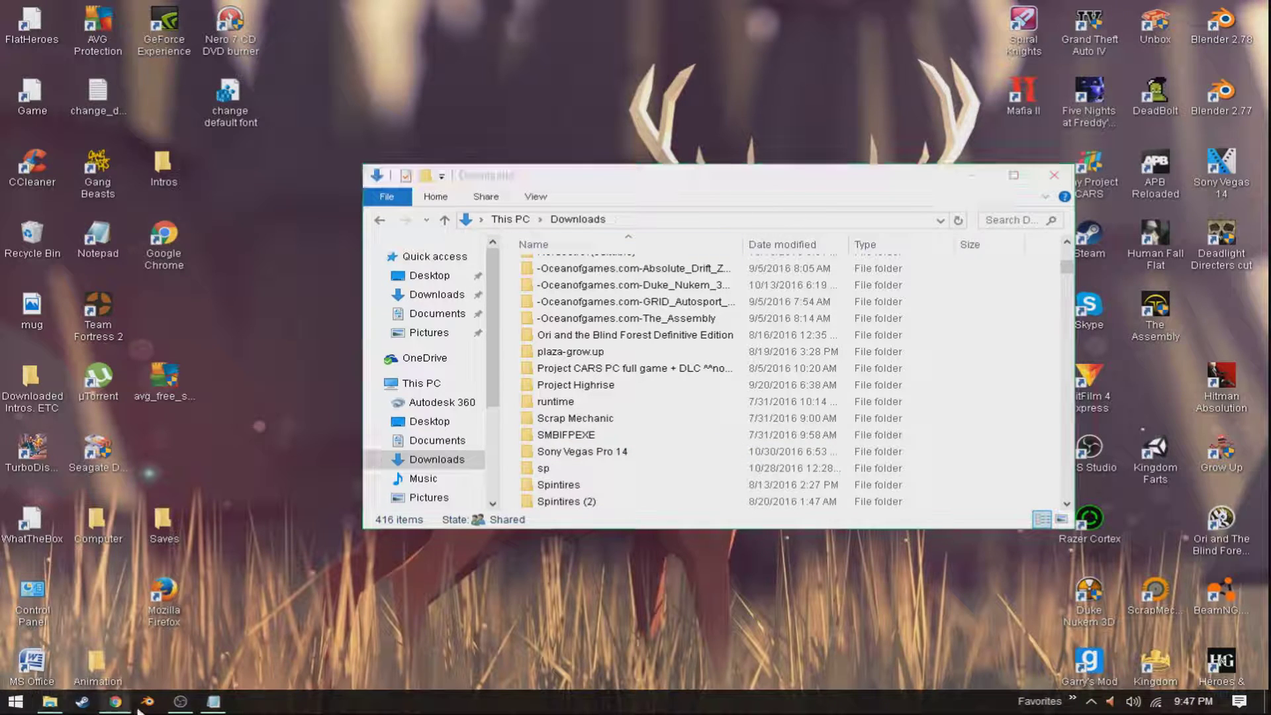
pyautogui.click(214, 702)
pyautogui.moveTo(576, 174); pyautogui.dragTo(3, 23)
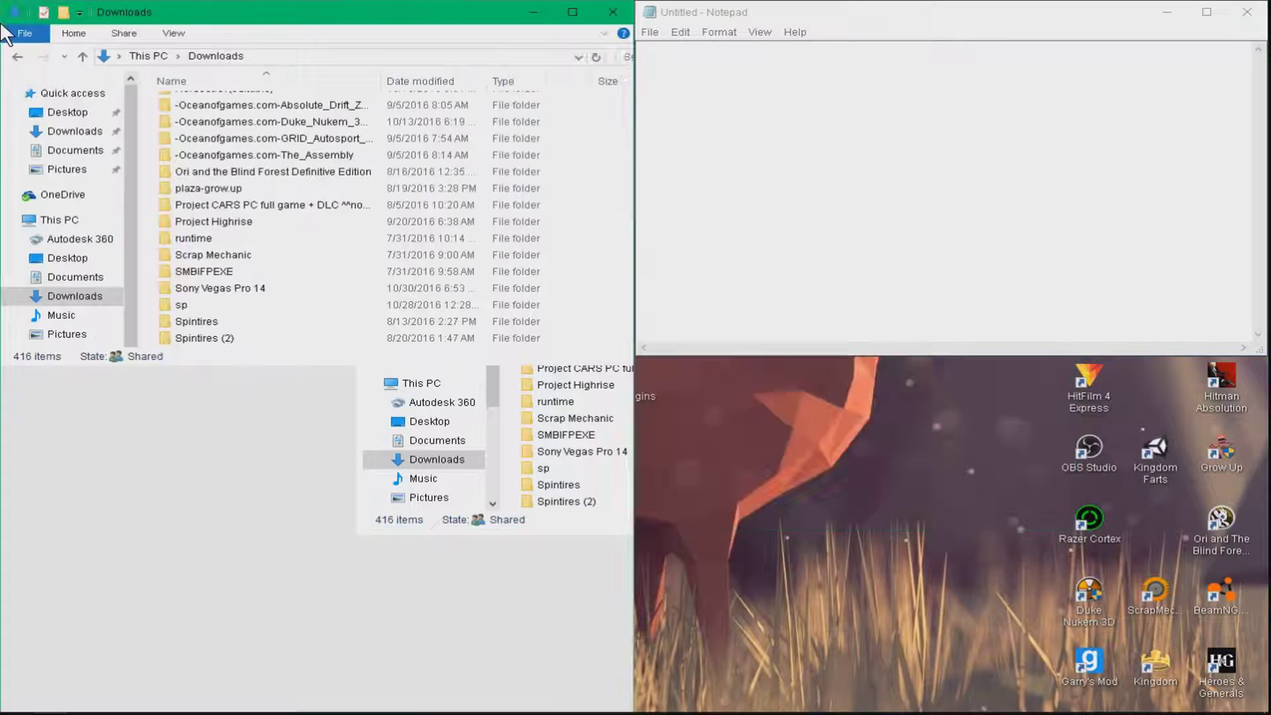
pyautogui.click(707, 206)
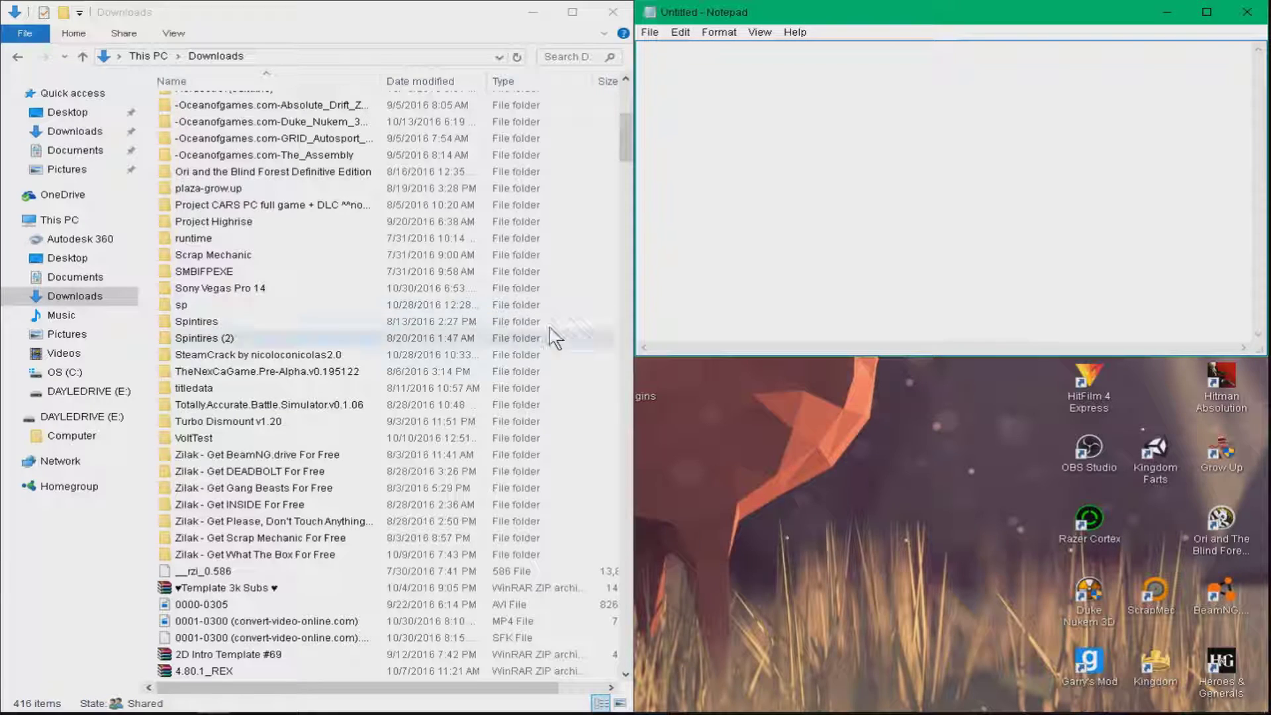
# Step: Write the note "you should see that file in your downloads" in the Notepad document
pyautogui.write('you ')
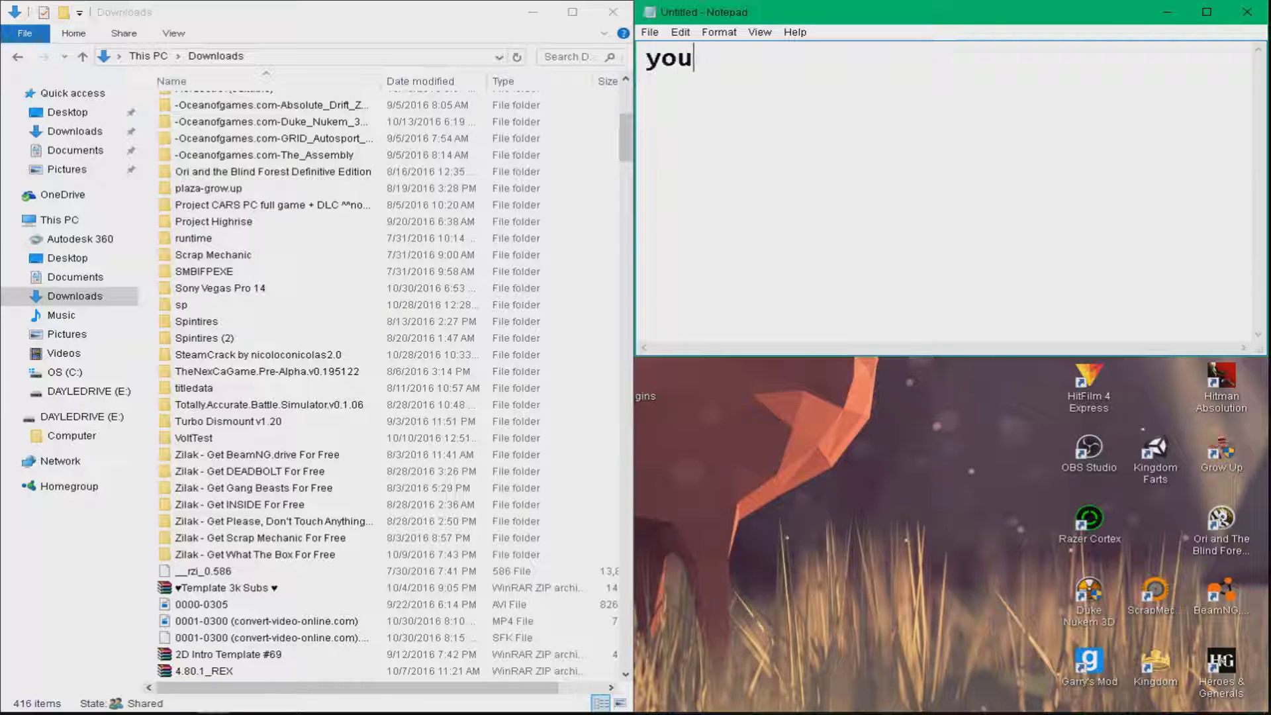
pyautogui.write('should ')
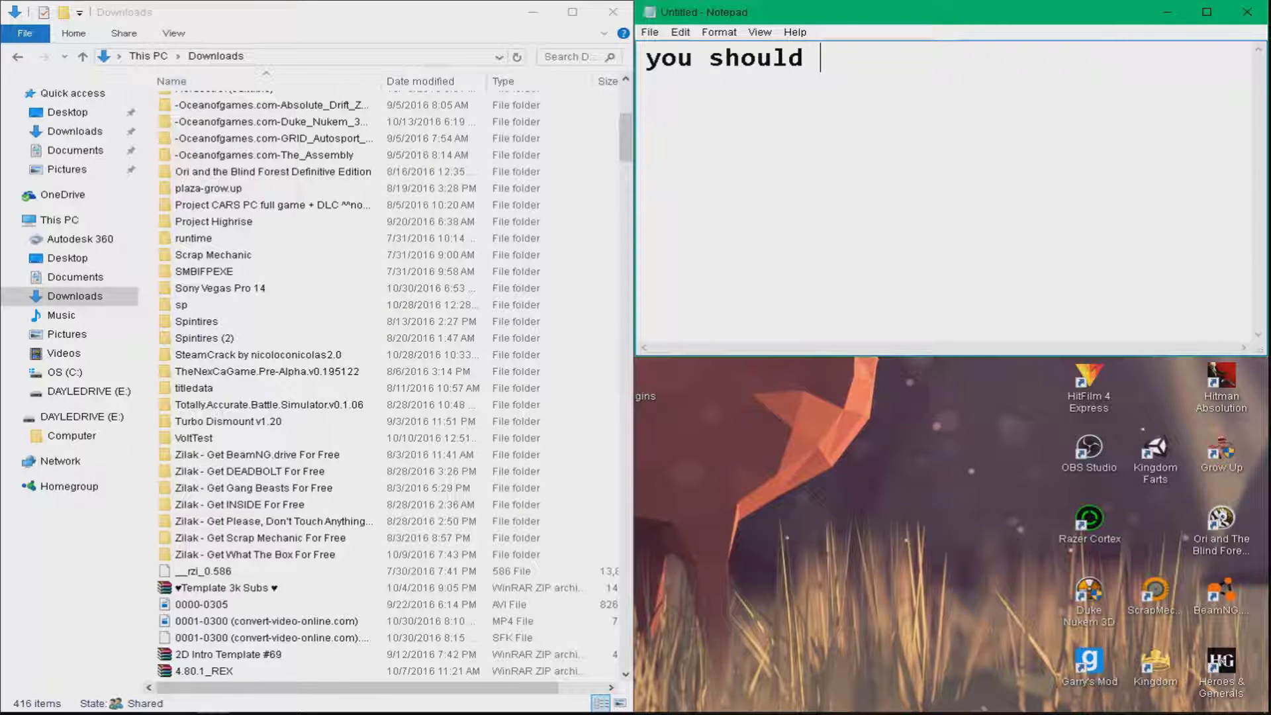
pyautogui.write('see that ')
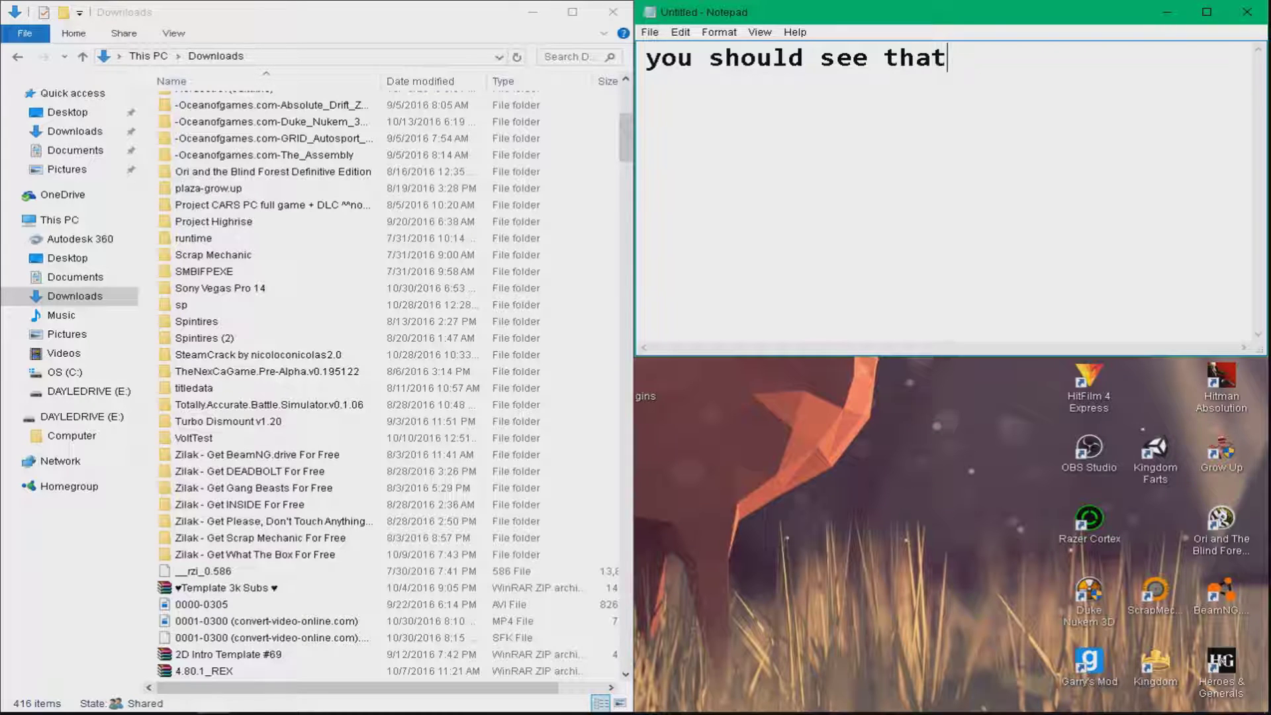
pyautogui.write('file')
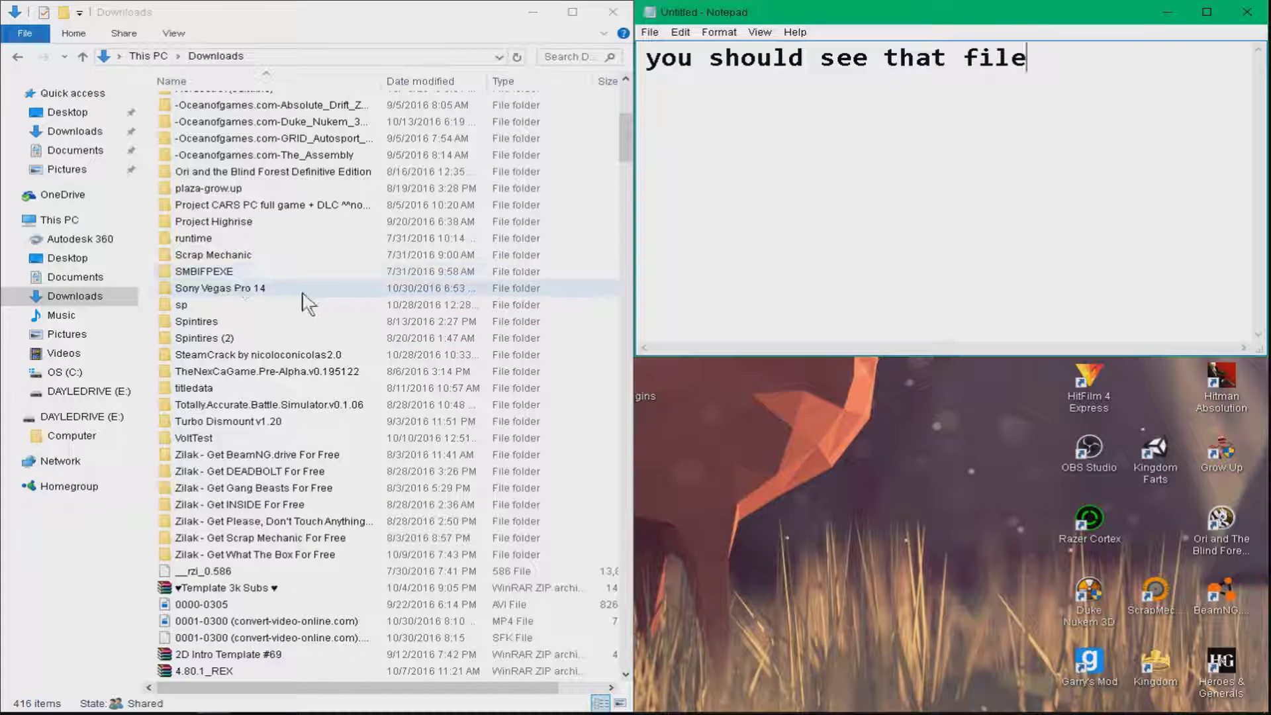
pyautogui.write('i')
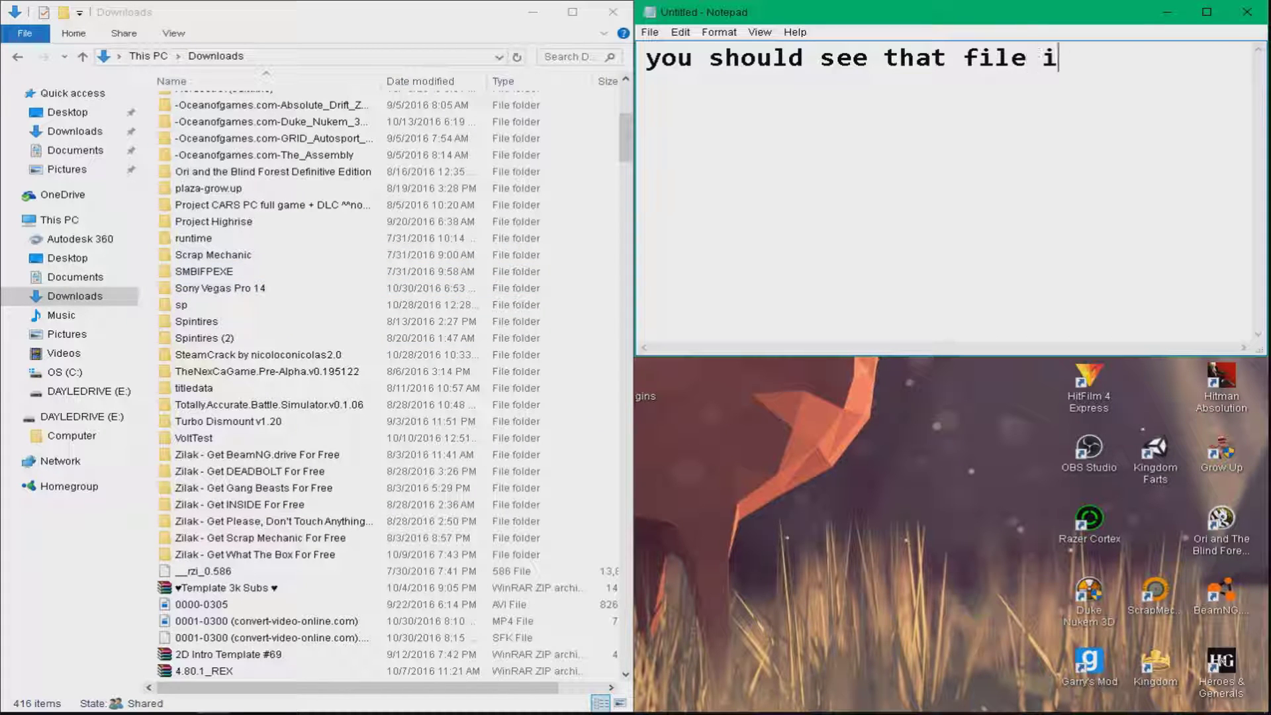
pyautogui.write('n your dow')
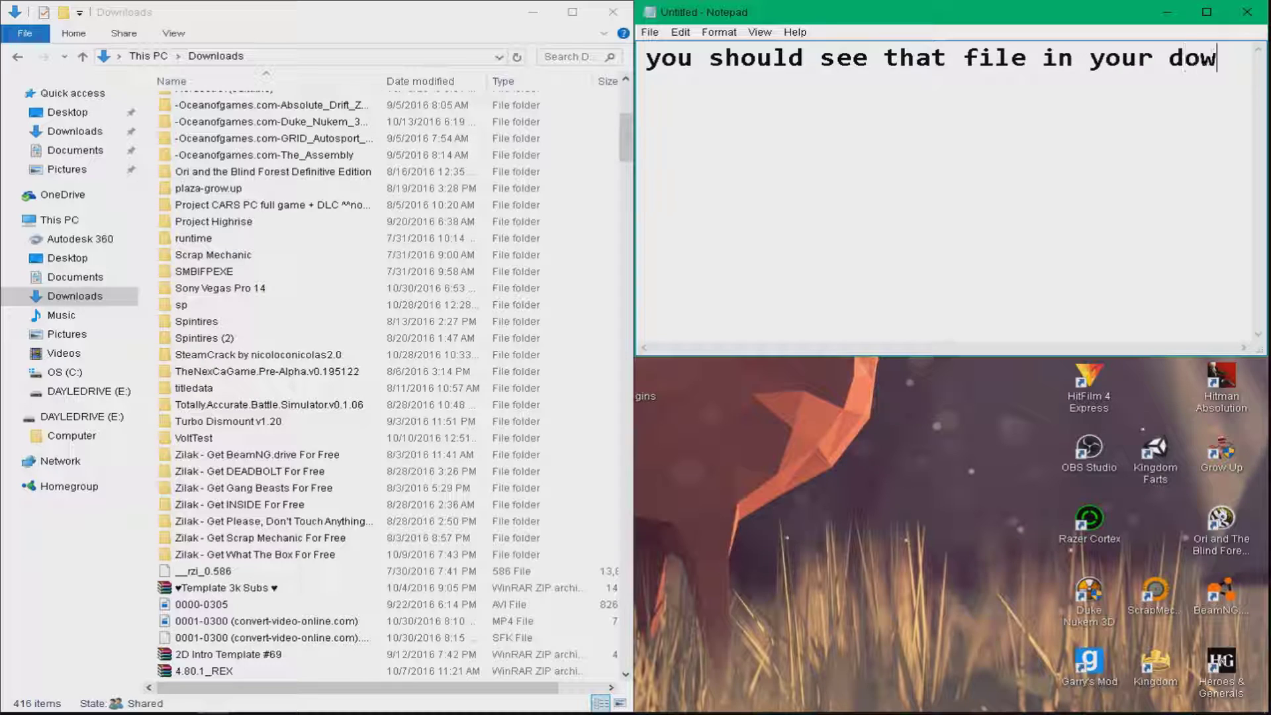
pyautogui.write('nloads')
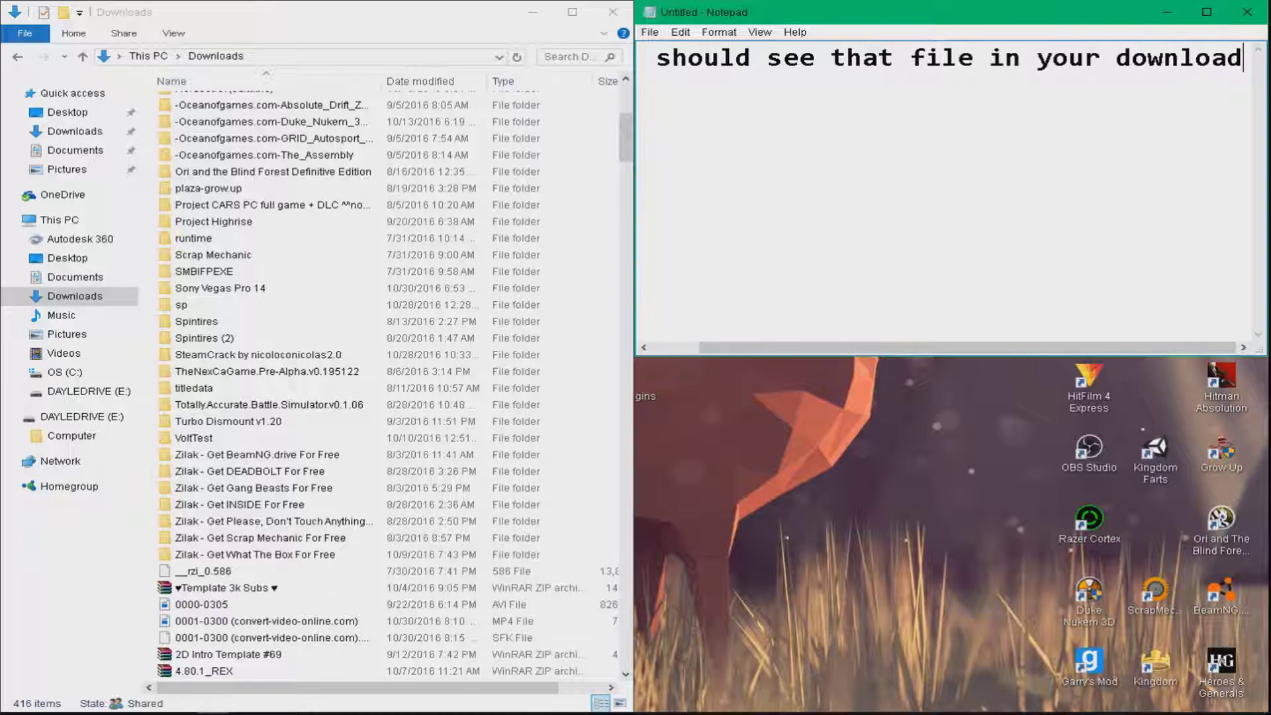
# Step: Erase the note about seeing the file in the downloads from the Notepad document
pyautogui.press('BackSpace')
pyautogui.press('BackSpace')
pyautogui.press('BackSpace')
pyautogui.press('BackSpace')
pyautogui.press('BackSpace')
pyautogui.press('BackSpace')
pyautogui.press('BackSpace')
pyautogui.press('BackSpace')
pyautogui.press('BackSpace')
pyautogui.press('BackSpace')
pyautogui.press('BackSpace')
pyautogui.press('BackSpace')
pyautogui.press('BackSpace')
pyautogui.press('BackSpace')
pyautogui.press('BackSpace')
pyautogui.press('BackSpace')
pyautogui.press('BackSpace')
pyautogui.press('BackSpace')
pyautogui.press('BackSpace')
pyautogui.press('BackSpace')
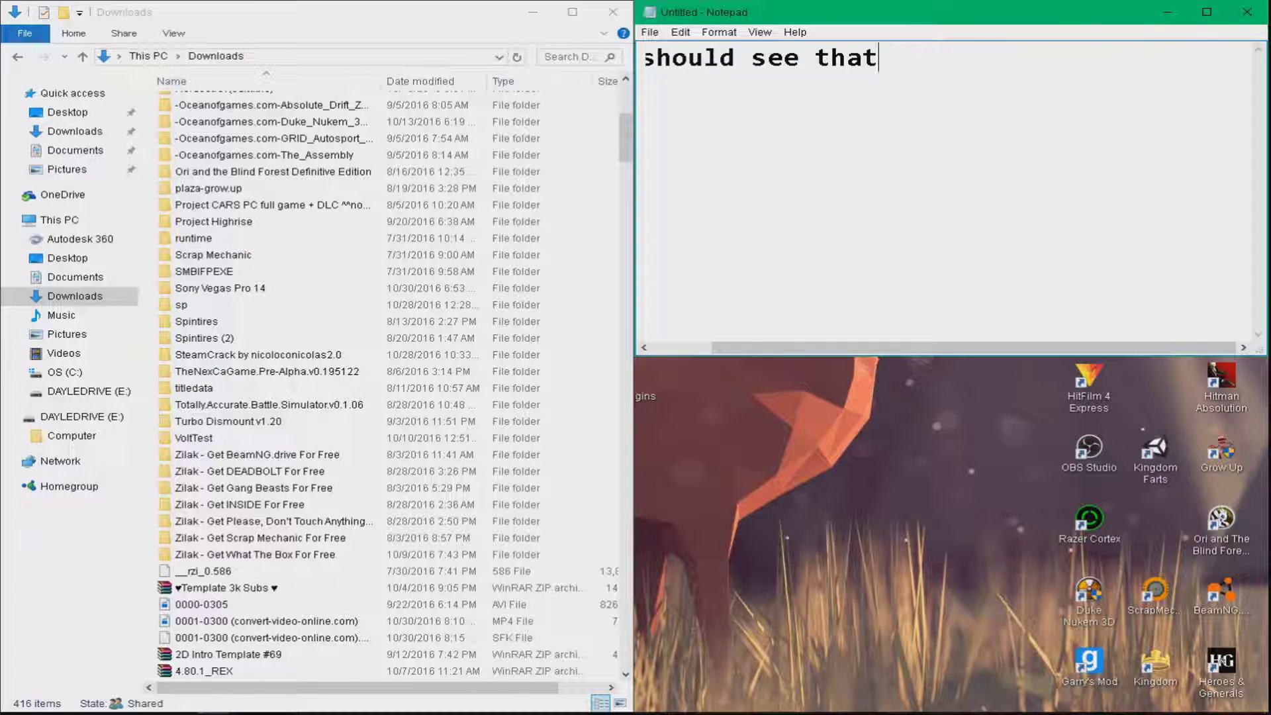
pyautogui.write('click')
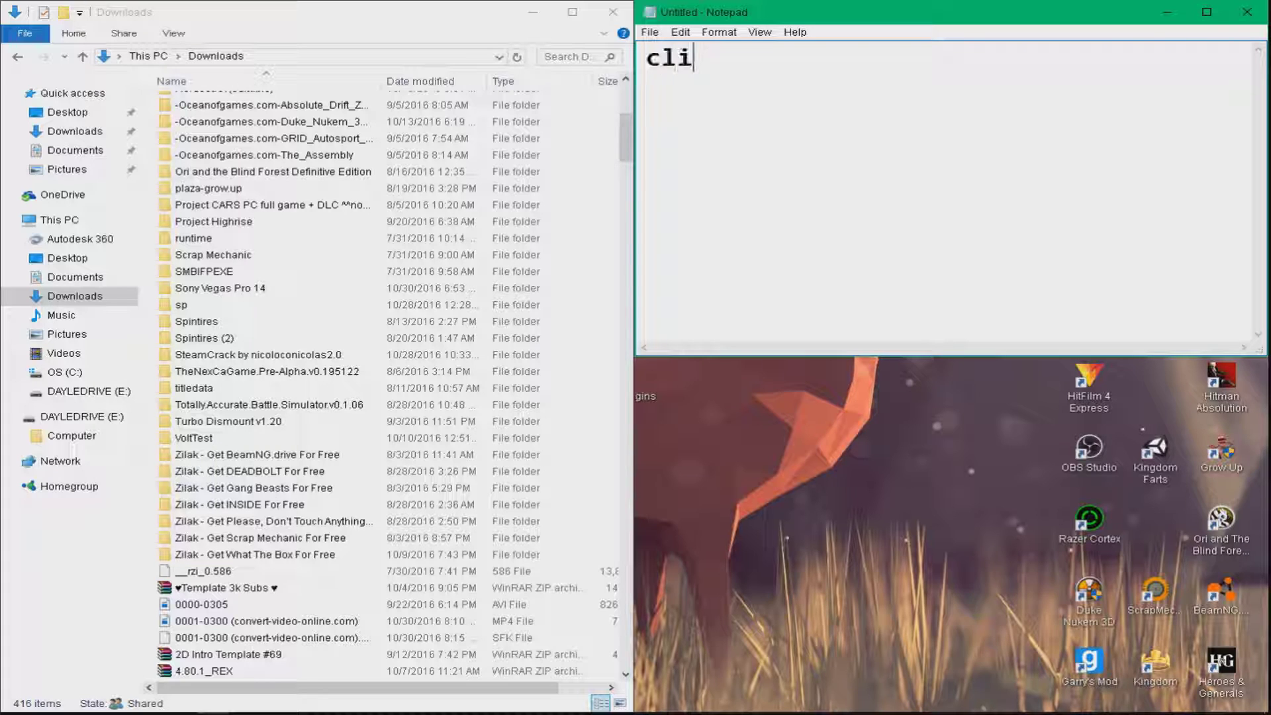
pyautogui.press('BackSpace')
pyautogui.press('BackSpace')
pyautogui.press('BackSpace')
pyautogui.press('BackSpace')
pyautogui.press('BackSpace')
pyautogui.write('it')
pyautogui.press('BackSpace')
pyautogui.press('BackSpace')
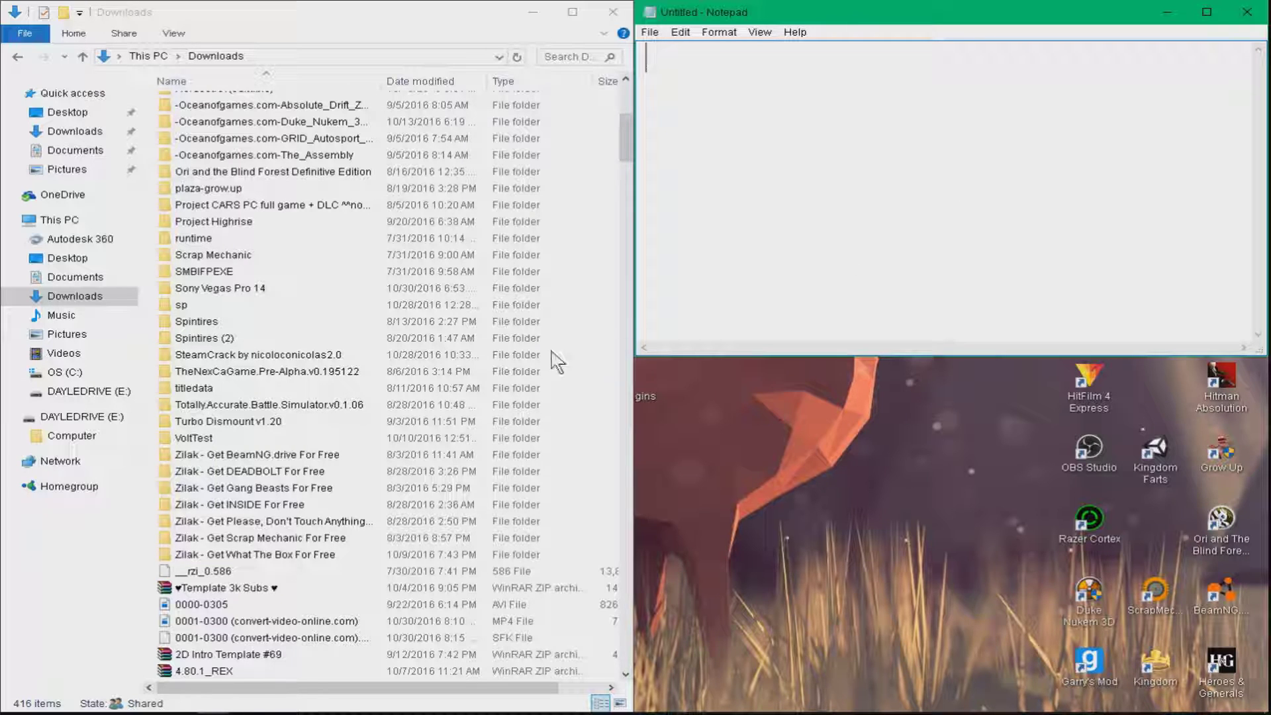
# Step: Open the Sony Vegas Pro 14 folder in Downloads and the folder of the same name inside it
pyautogui.doubleClick(269, 289)
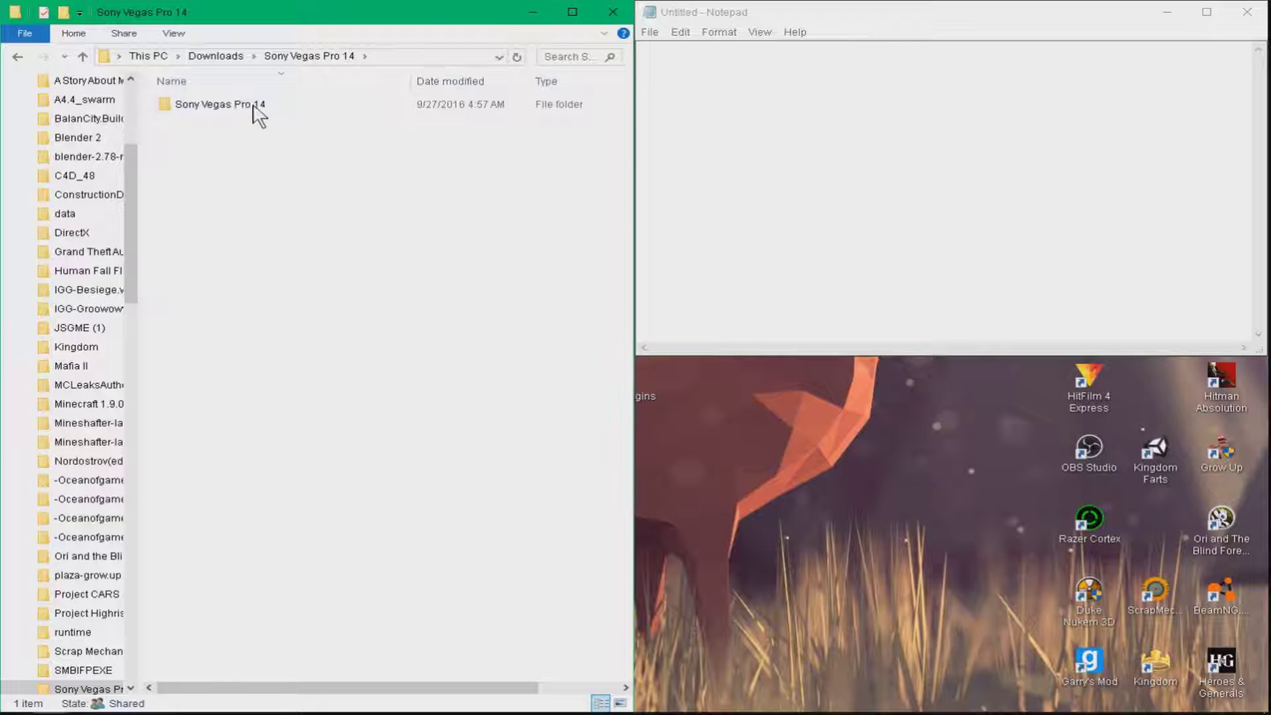
pyautogui.doubleClick(300, 114)
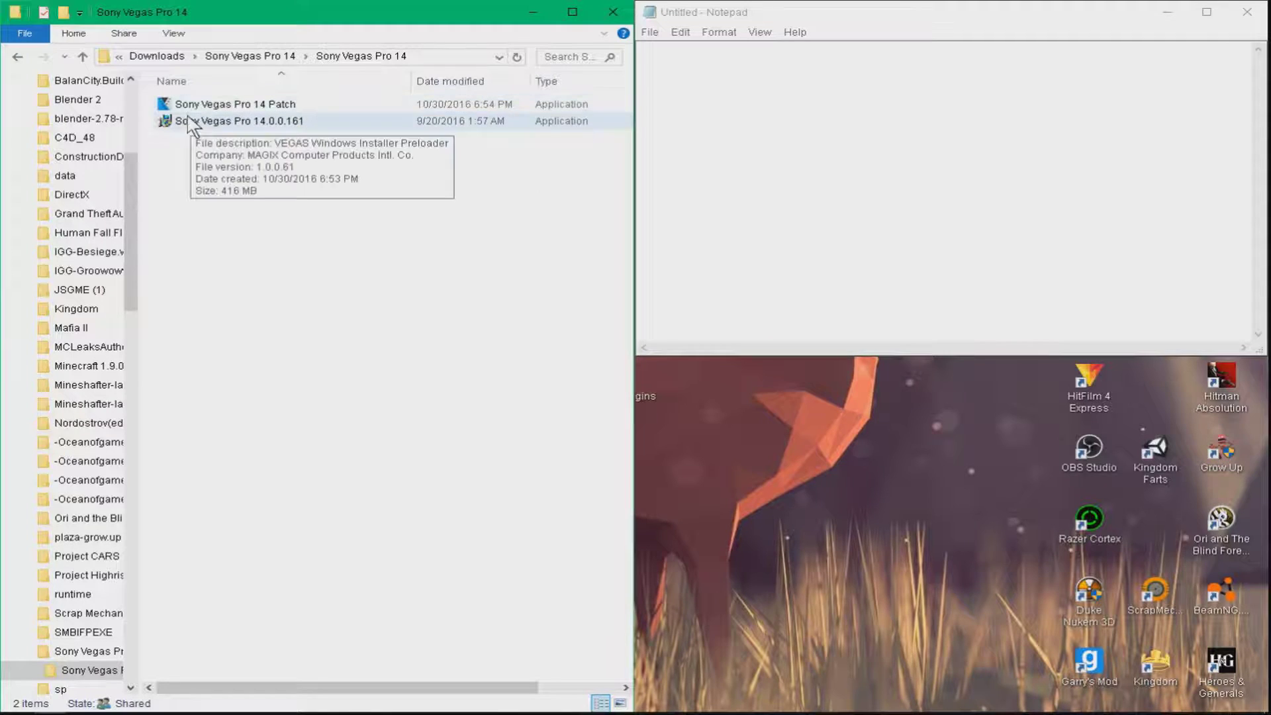
# Step: Write the note "click this one" in the Notepad document
pyautogui.click(689, 96)
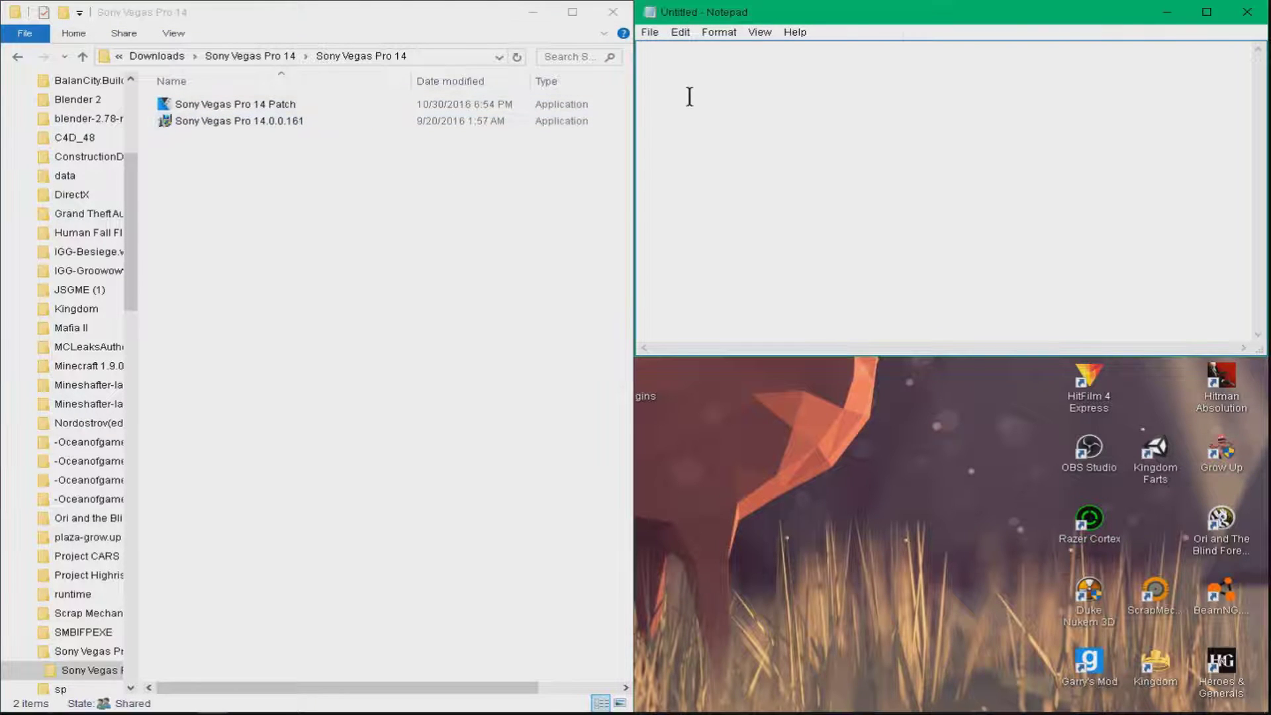
pyautogui.write('click th')
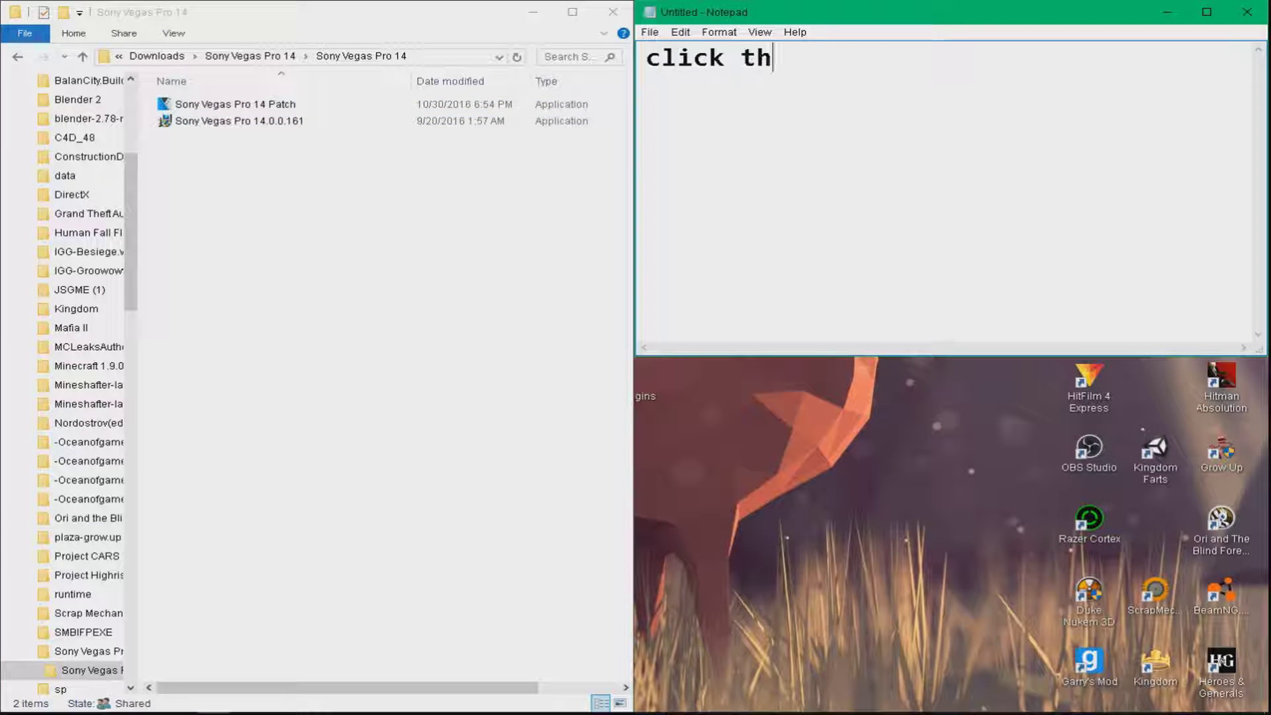
pyautogui.write('is one')
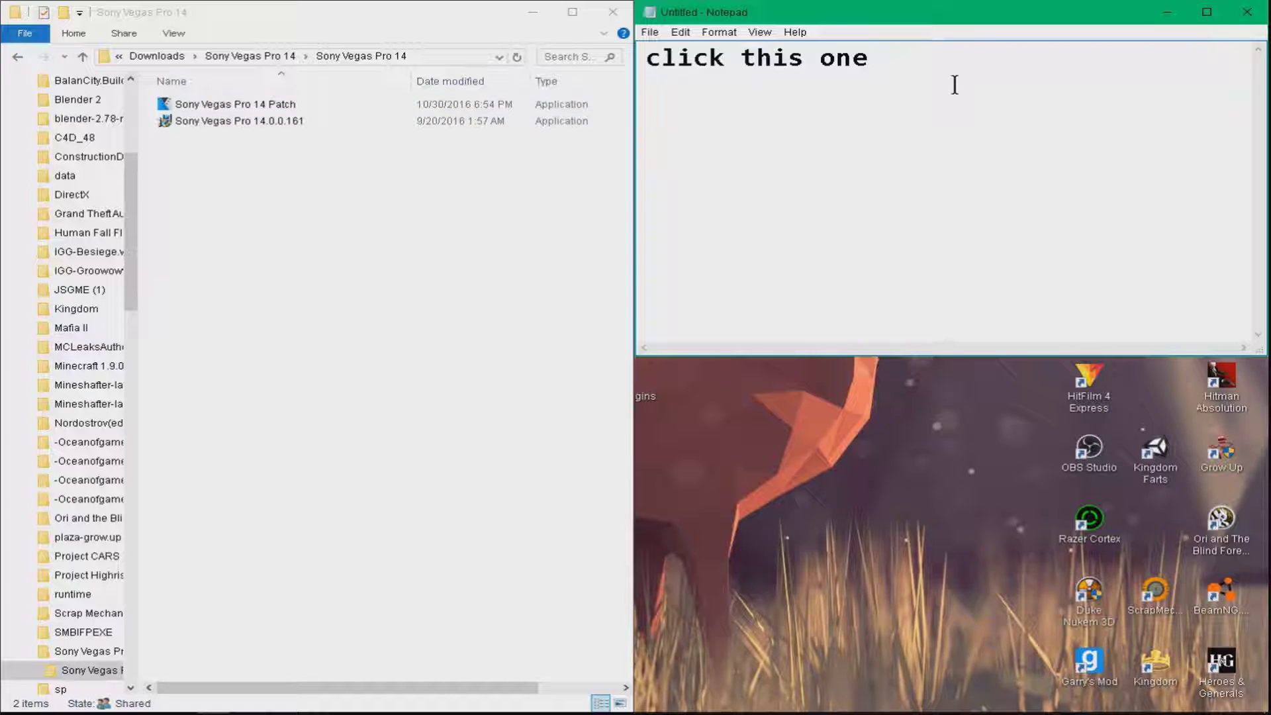
# Step: Replace the note in the Notepad document with "follow the instructions to download"
pyautogui.press('BackSpace')
pyautogui.press('BackSpace')
pyautogui.press('BackSpace')
pyautogui.press('BackSpace')
pyautogui.press('BackSpace')
pyautogui.press('BackSpace')
pyautogui.press('BackSpace')
pyautogui.press('BackSpace')
pyautogui.press('BackSpace')
pyautogui.press('BackSpace')
pyautogui.press('BackSpace')
pyautogui.press('BackSpace')
pyautogui.press('BackSpace')
pyautogui.write('fo')
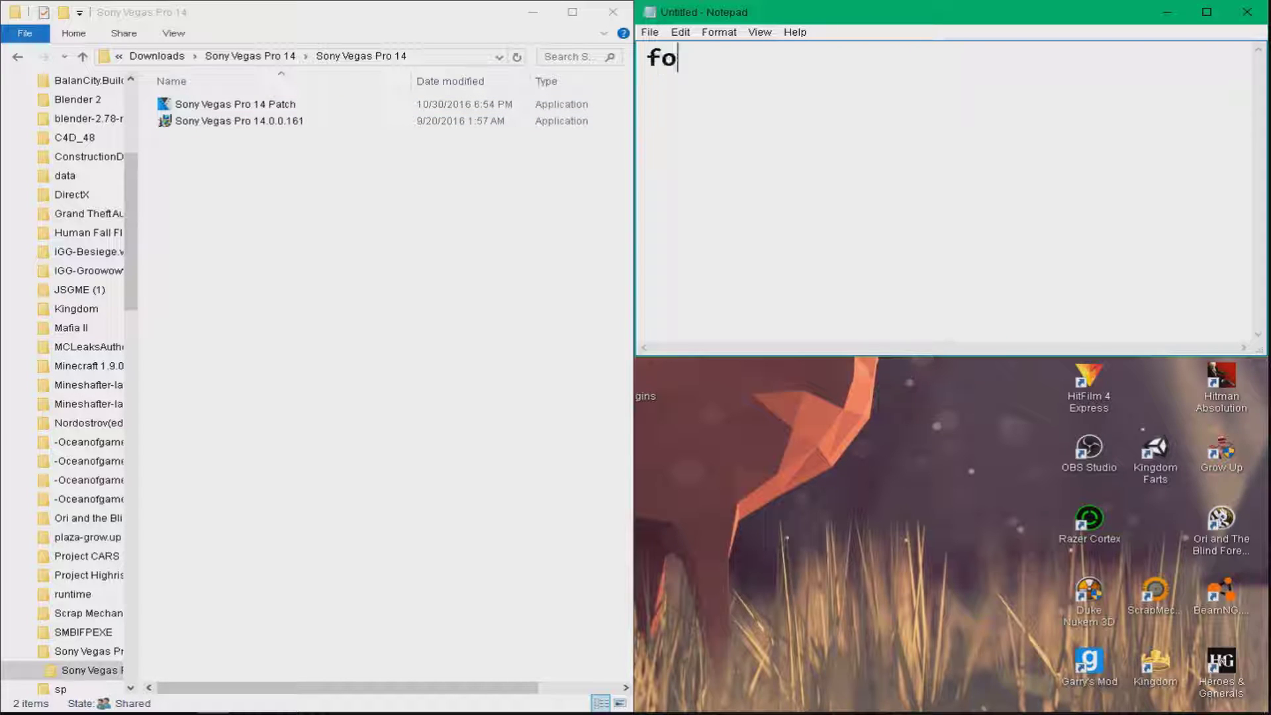
pyautogui.write('llow the ')
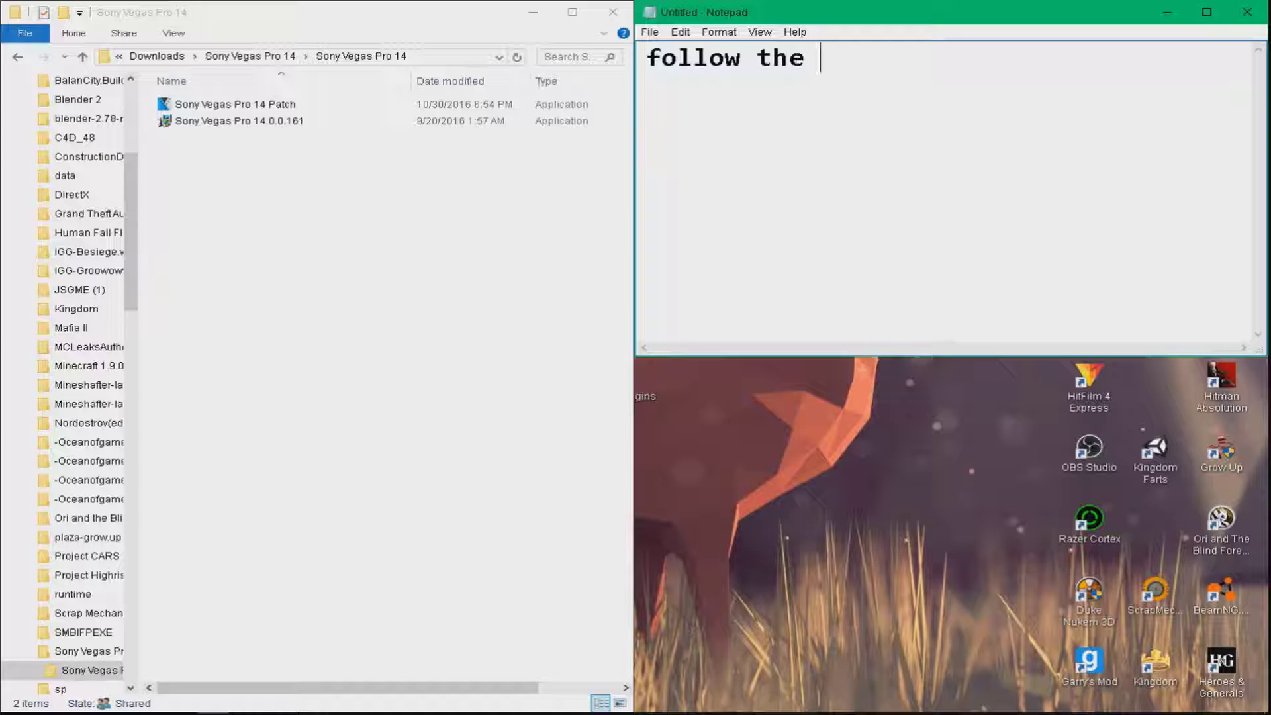
pyautogui.write('instr')
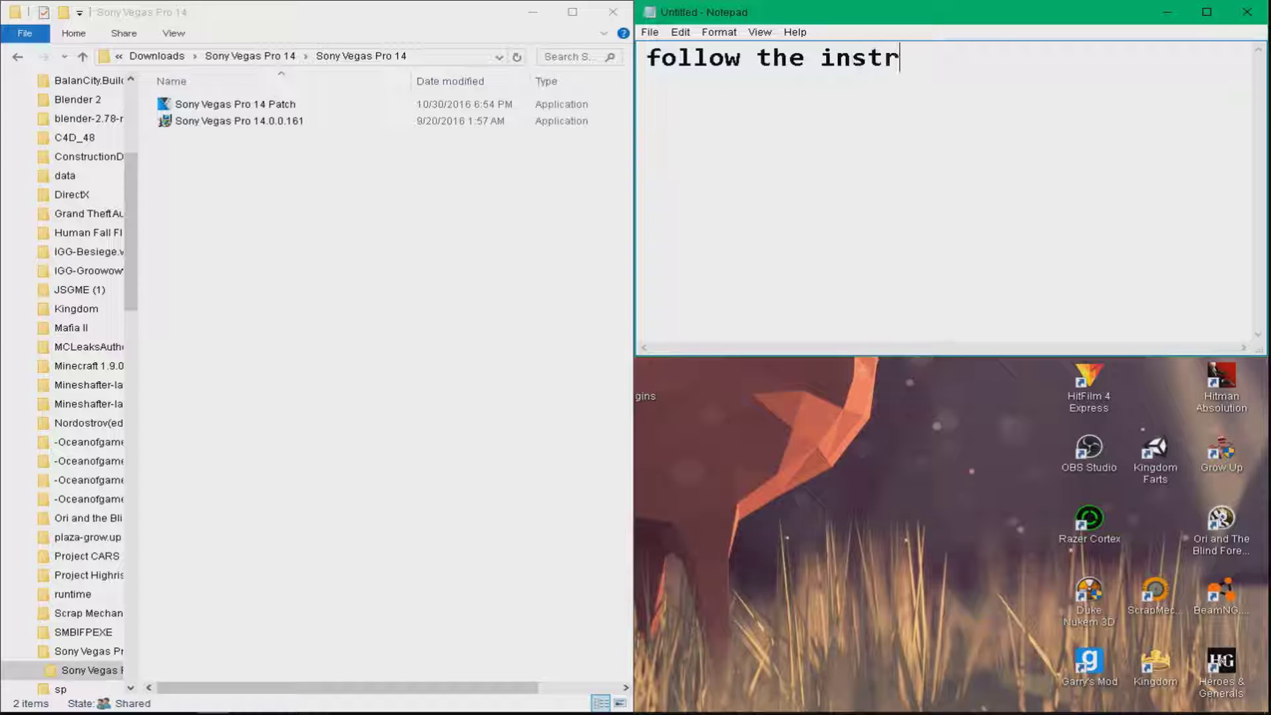
pyautogui.write('uctions')
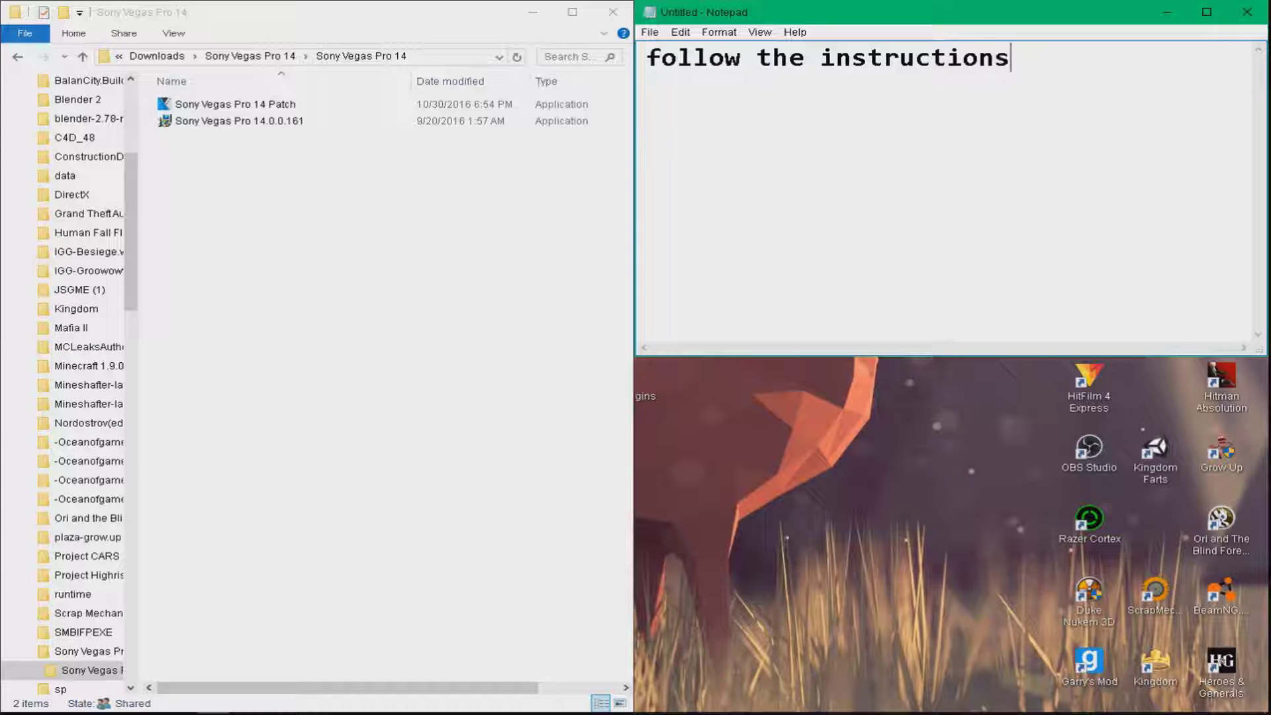
pyautogui.write(' to download')
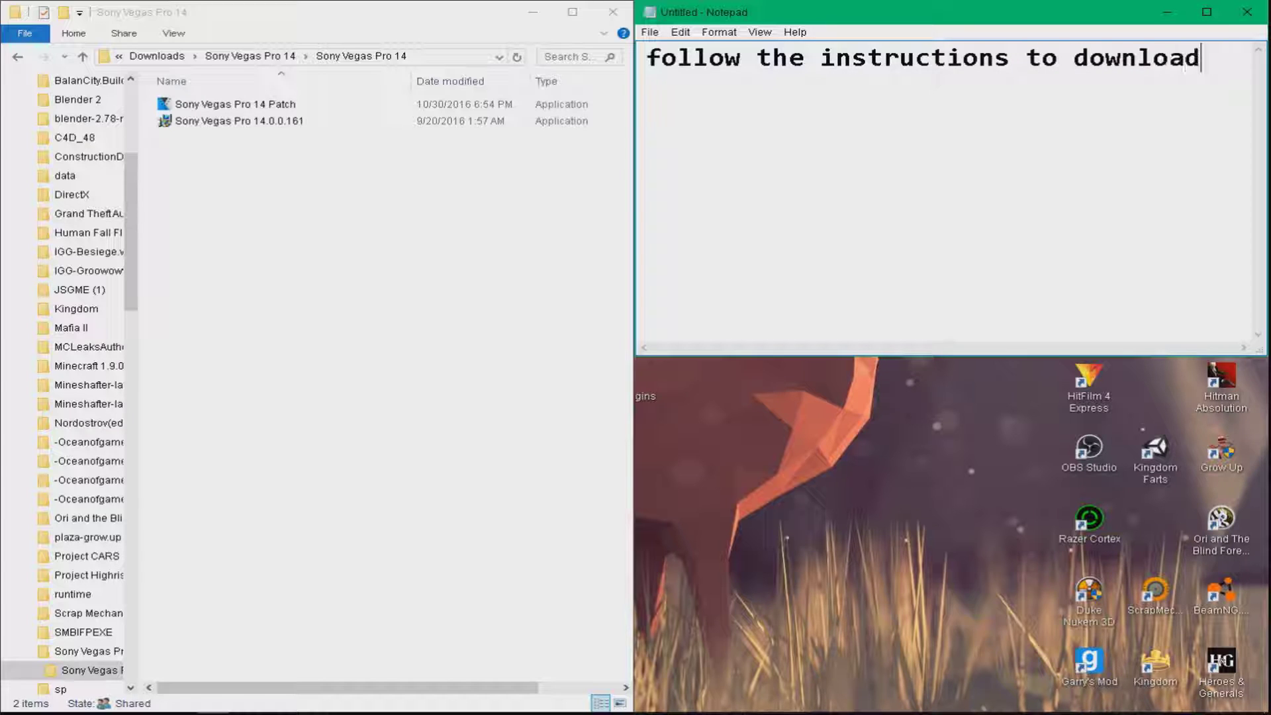
# Step: Erase the note about following the download instructions from the Notepad document
pyautogui.press('BackSpace')
pyautogui.press('BackSpace')
pyautogui.press('BackSpace')
pyautogui.press('BackSpace')
pyautogui.press('BackSpace')
pyautogui.press('BackSpace')
pyautogui.press('BackSpace')
pyautogui.press('BackSpace')
pyautogui.press('BackSpace')
pyautogui.press('BackSpace')
pyautogui.press('BackSpace')
pyautogui.press('BackSpace')
pyautogui.press('BackSpace')
pyautogui.press('BackSpace')
pyautogui.press('BackSpace')
pyautogui.press('BackSpace')
pyautogui.press('BackSpace')
pyautogui.press('BackSpace')
pyautogui.press('BackSpace')
pyautogui.press('BackSpace')
pyautogui.press('BackSpace')
pyautogui.press('BackSpace')
pyautogui.press('BackSpace')
pyautogui.press('BackSpace')
pyautogui.press('BackSpace')
pyautogui.press('BackSpace')
pyautogui.press('BackSpace')
pyautogui.press('BackSpace')
pyautogui.press('BackSpace')
pyautogui.press('BackSpace')
pyautogui.press('BackSpace')
pyautogui.press('BackSpace')
pyautogui.press('BackSpace')
pyautogui.press('BackSpace')
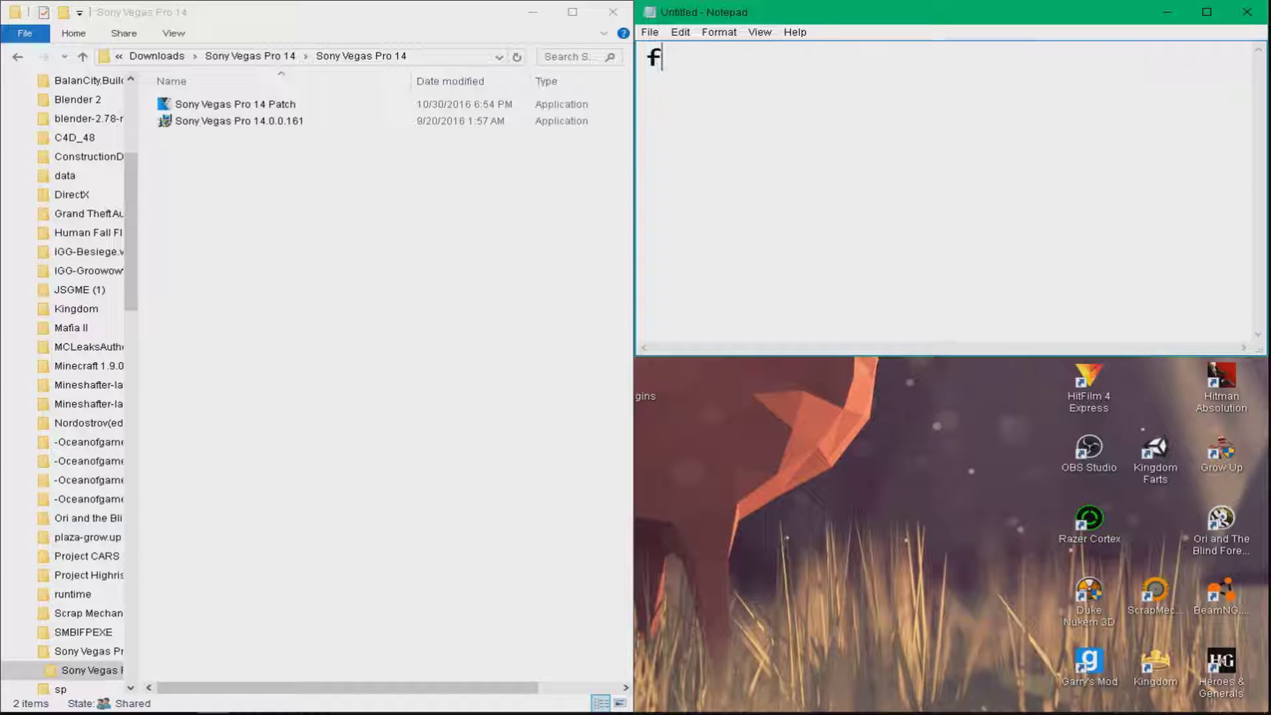
pyautogui.click(589, 123)
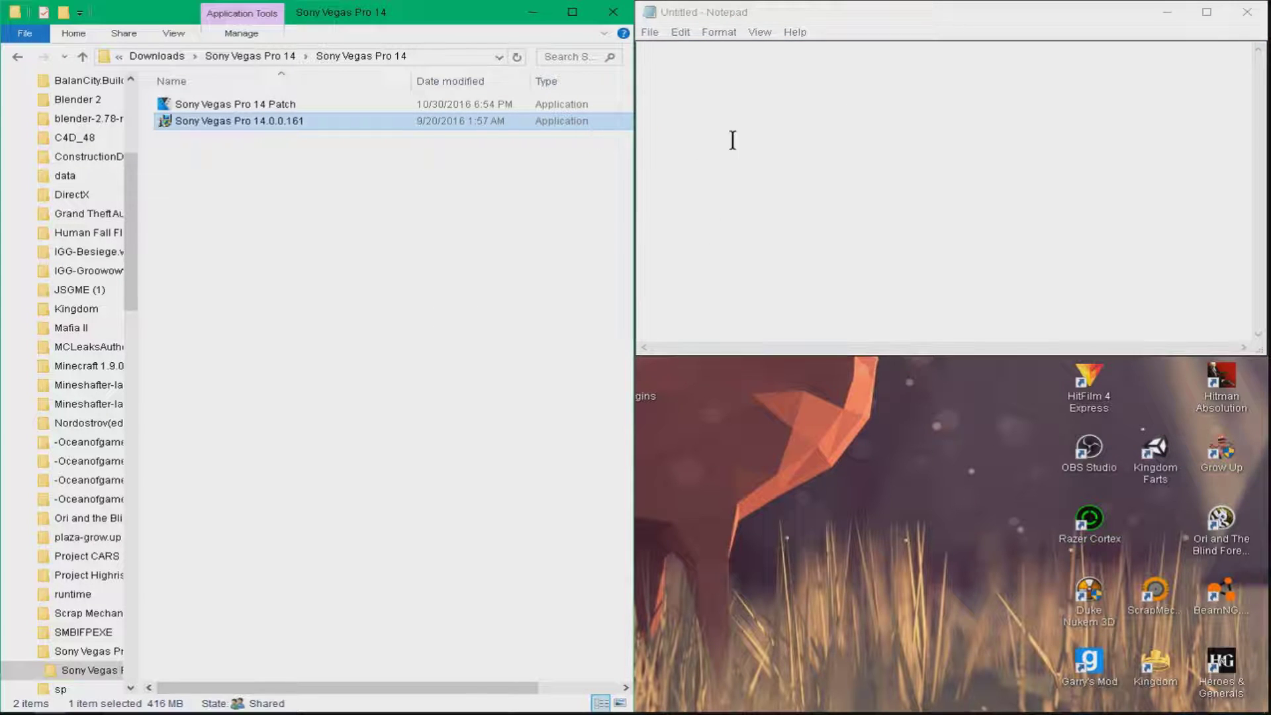
pyautogui.click(826, 87)
pyautogui.write('foll')
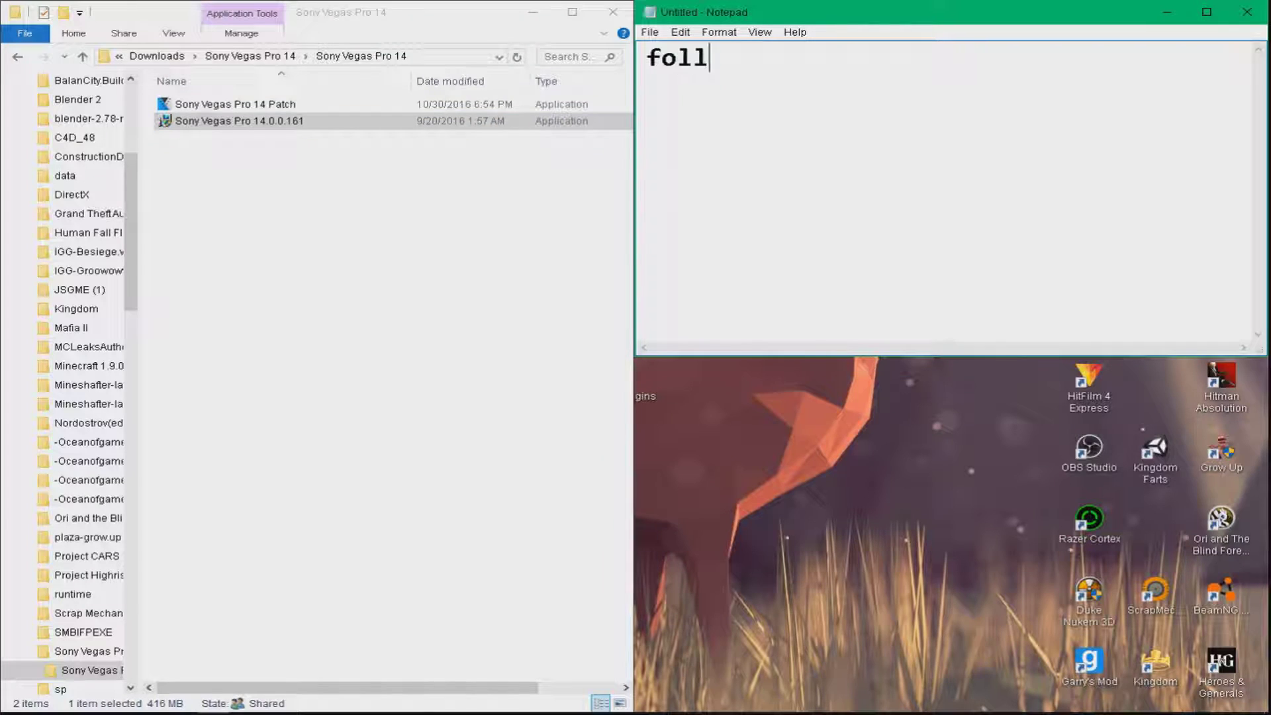
pyautogui.press('BackSpace')
pyautogui.press('BackSpace')
pyautogui.press('BackSpace')
pyautogui.press('BackSpace')
pyautogui.press('BackSpace')
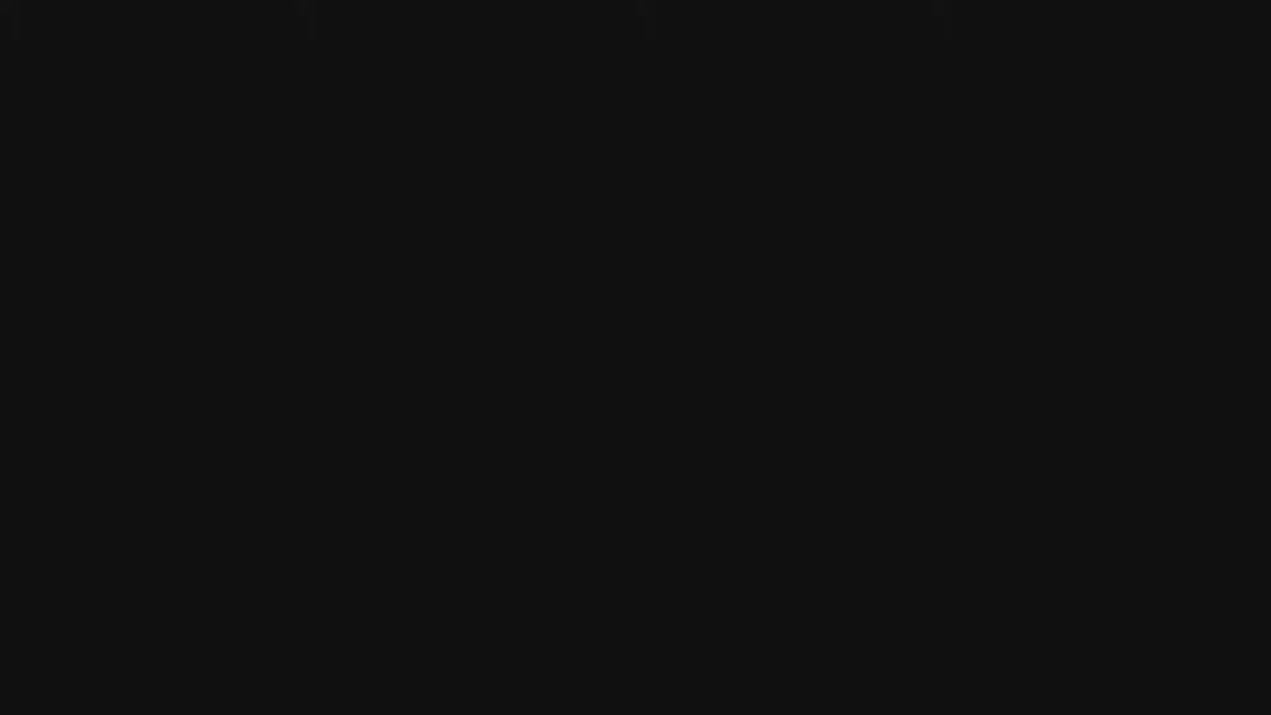
# Step: Allow the Sony Vegas Pro 14.0.0.161 installer to run and dismiss its VEGAS Pro 14.0 dialog
pyautogui.click(567, 445)
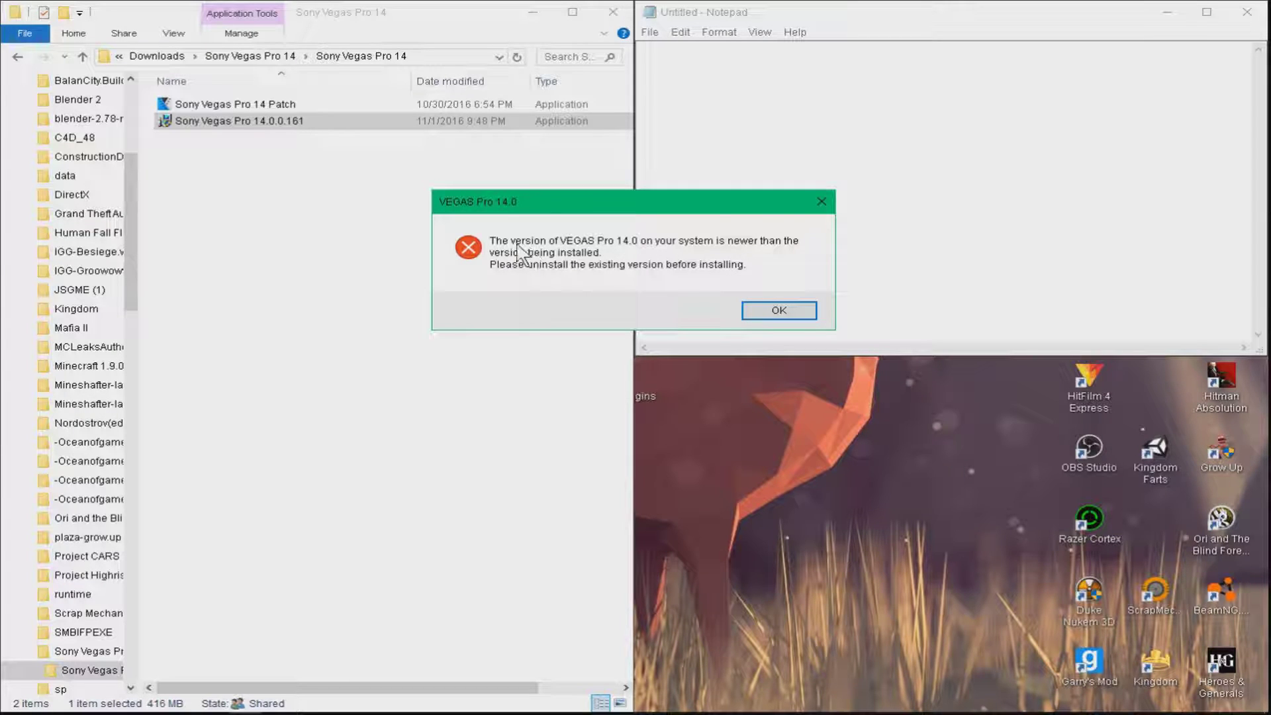
pyautogui.click(782, 310)
# Step: Write the note "well since i already have it" in the empty Notepad document
pyautogui.click(866, 150)
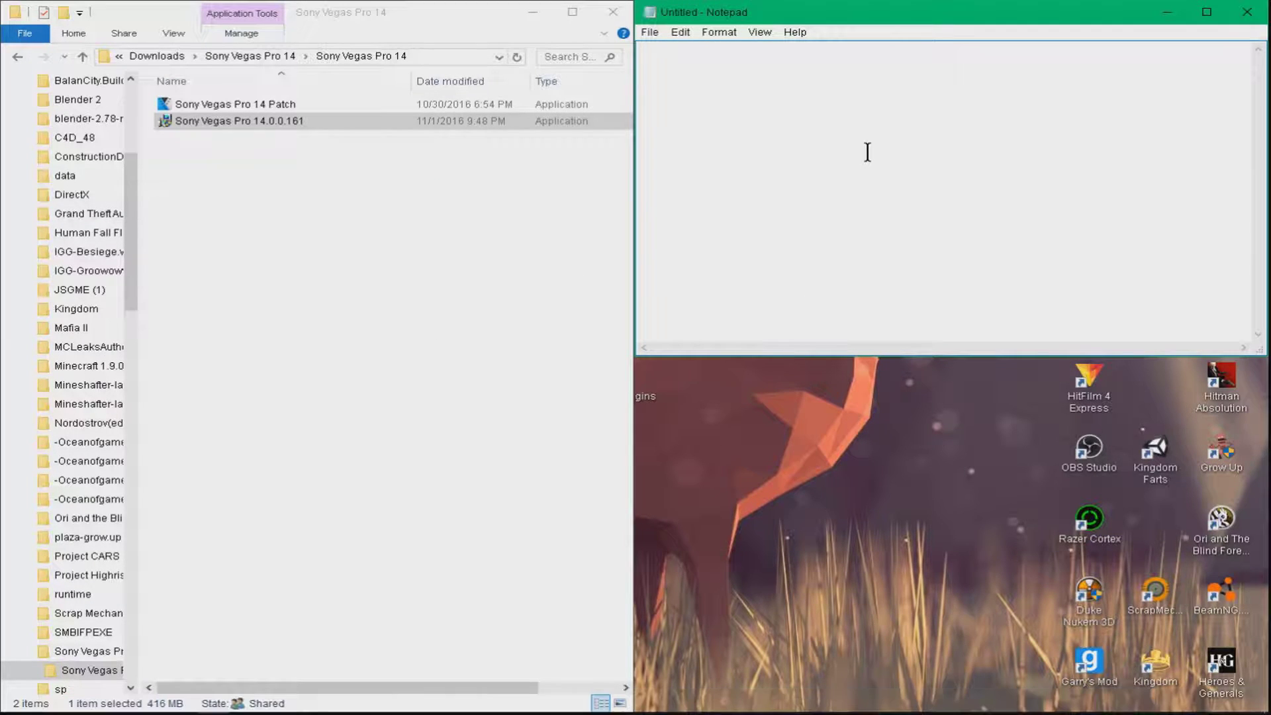
pyautogui.write('well sin')
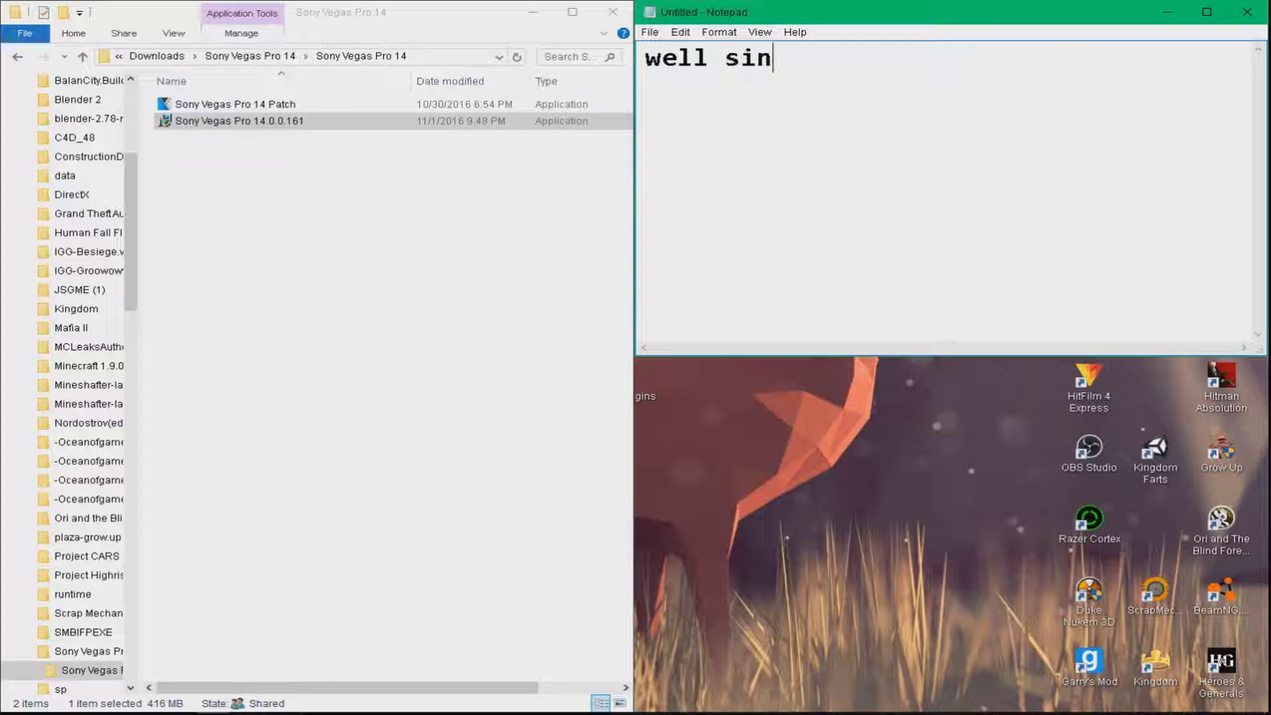
pyautogui.write('ce i al')
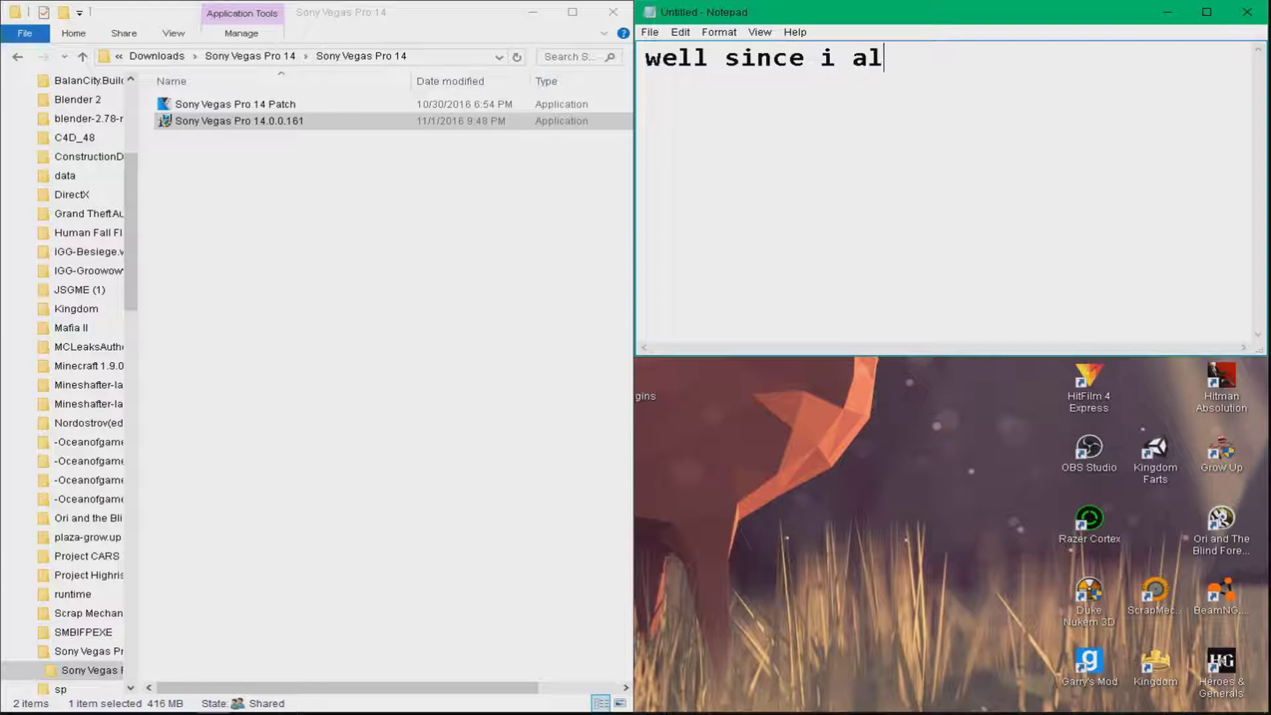
pyautogui.write('ready hav')
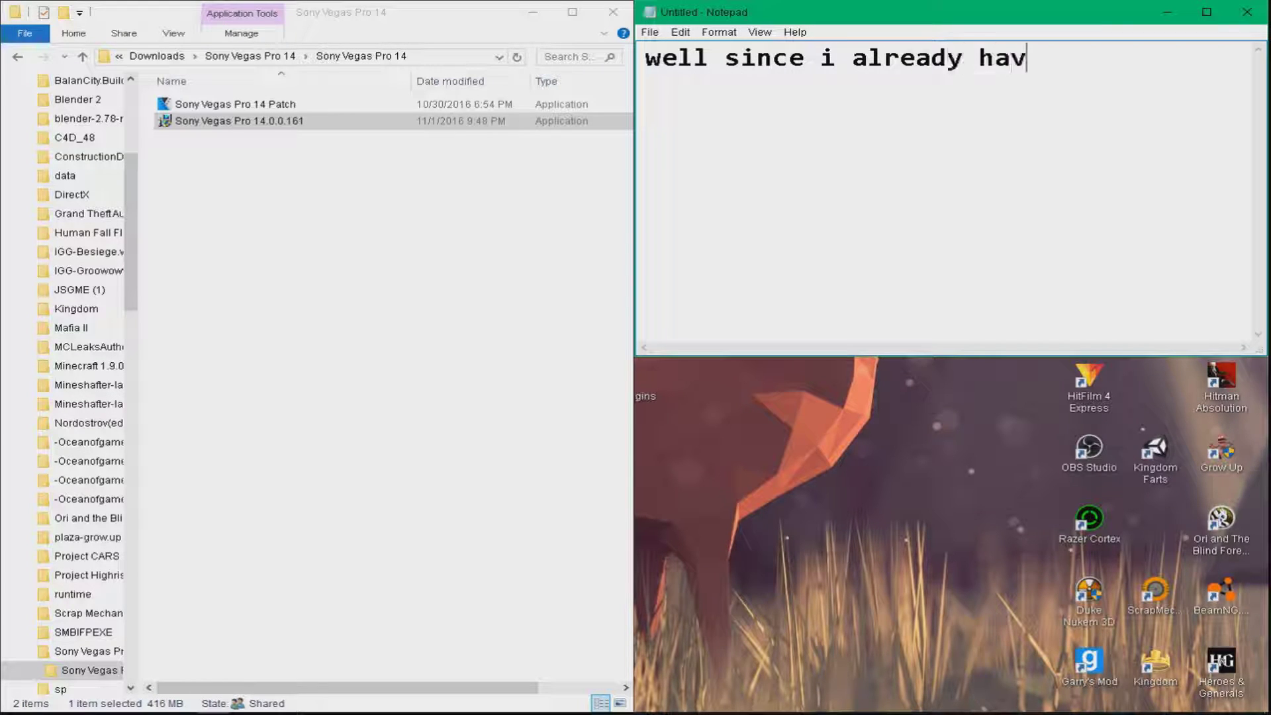
pyautogui.write('e it')
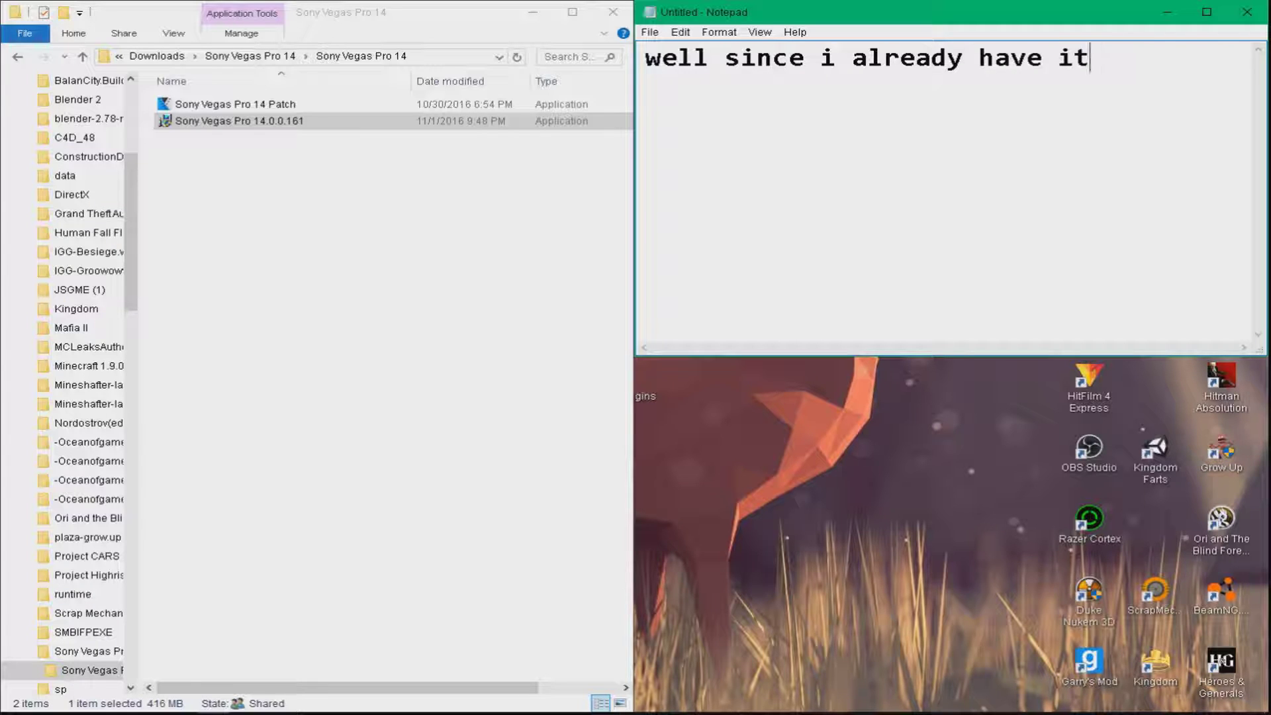
# Step: Erase the note about already having the program from the Notepad document
pyautogui.press('BackSpace')
pyautogui.press('BackSpace')
pyautogui.press('BackSpace')
pyautogui.press('BackSpace')
pyautogui.press('BackSpace')
pyautogui.press('BackSpace')
pyautogui.press('BackSpace')
pyautogui.press('BackSpace')
pyautogui.press('BackSpace')
pyautogui.press('BackSpace')
pyautogui.press('BackSpace')
pyautogui.press('BackSpace')
pyautogui.press('BackSpace')
pyautogui.press('BackSpace')
pyautogui.press('BackSpace')
pyautogui.press('BackSpace')
pyautogui.press('BackSpace')
pyautogui.press('BackSpace')
pyautogui.press('BackSpace')
pyautogui.press('BackSpace')
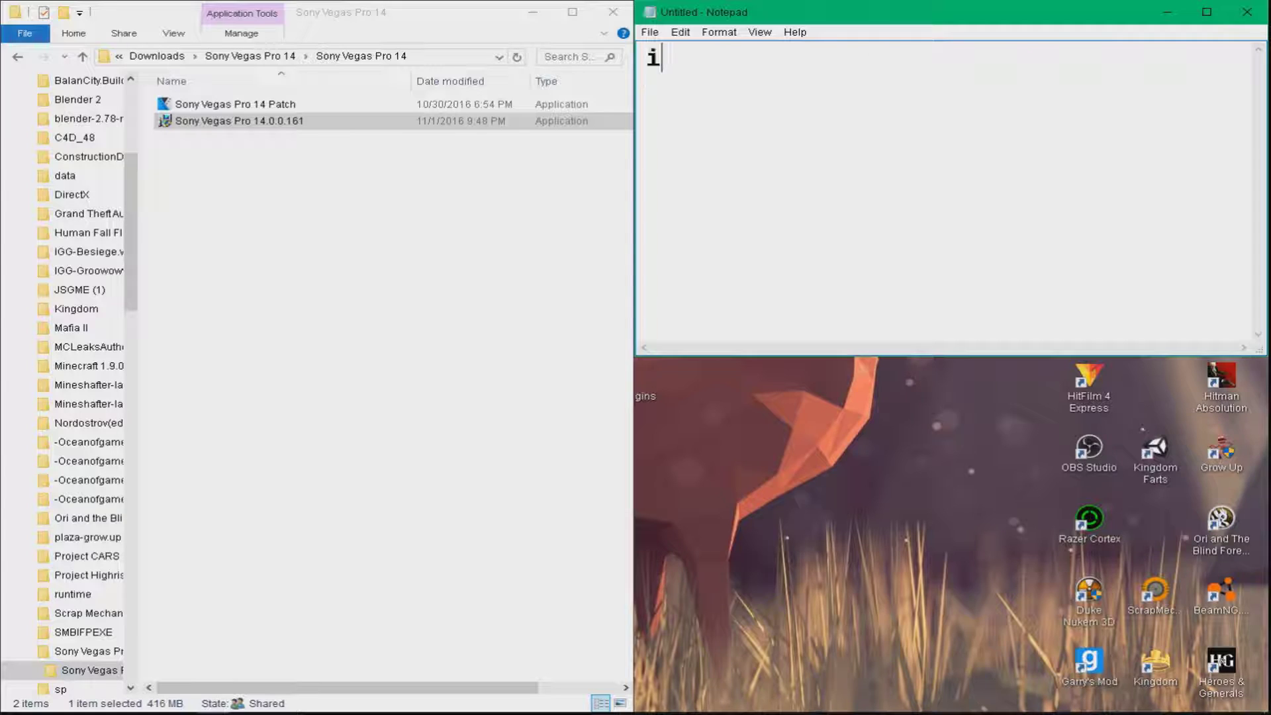
pyautogui.write('it wont wor')
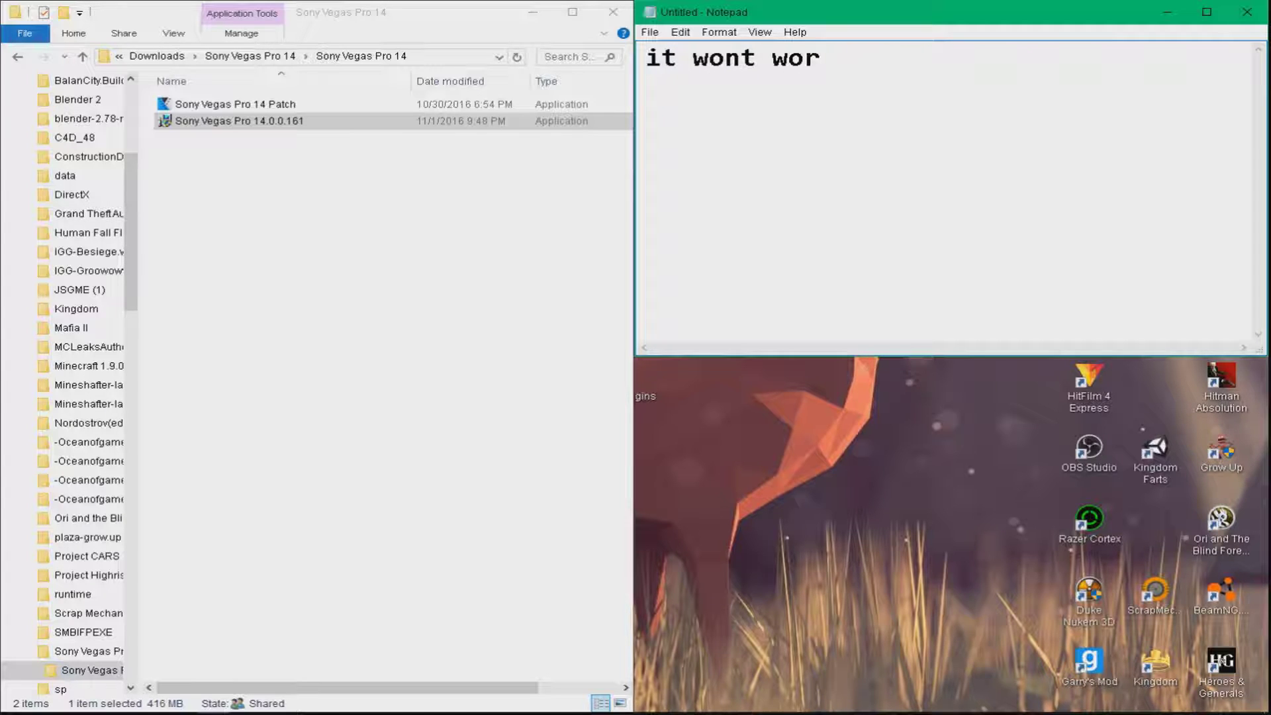
pyautogui.press('BackSpace')
pyautogui.press('BackSpace')
pyautogui.press('BackSpace')
pyautogui.press('BackSpace')
pyautogui.press('BackSpace')
pyautogui.press('BackSpace')
pyautogui.press('BackSpace')
pyautogui.press('BackSpace')
pyautogui.press('BackSpace')
pyautogui.press('BackSpace')
pyautogui.press('BackSpace')
pyautogui.press('BackSpace')
# Step: Write the note "but then when you have installed it it should show that you have a trial" in the Notepad document
pyautogui.write('but ')
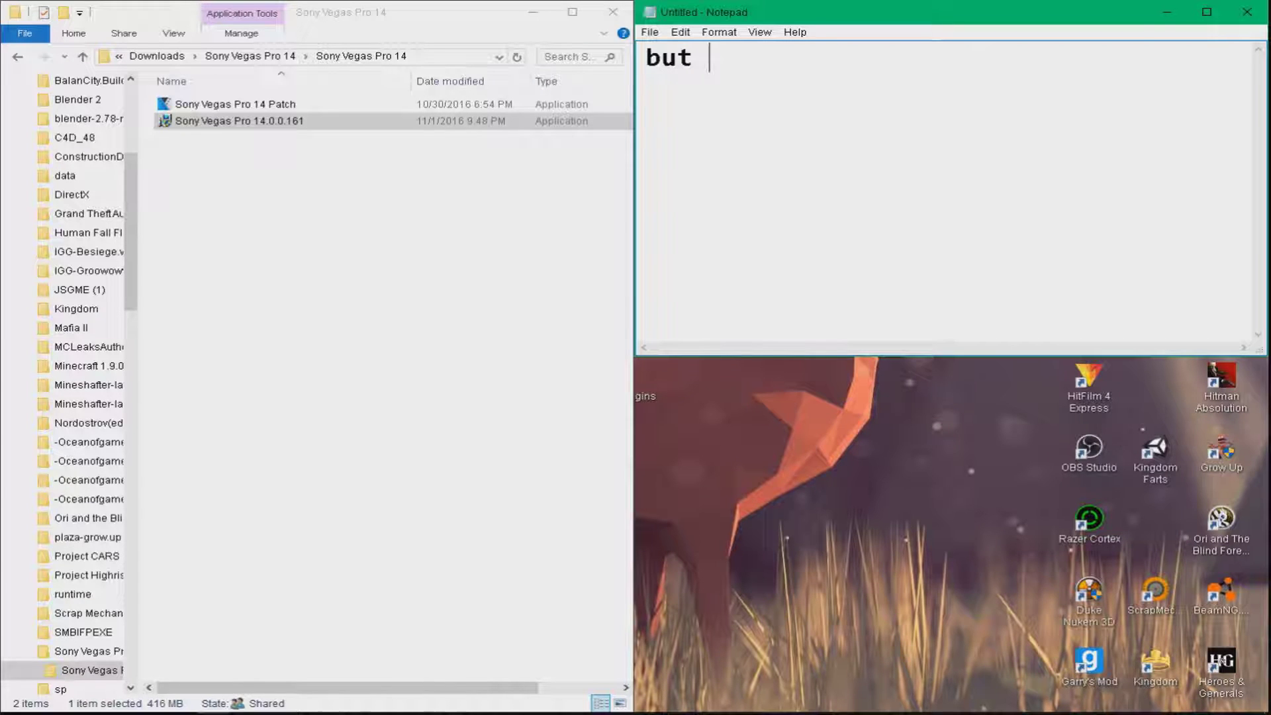
pyautogui.write('then wen')
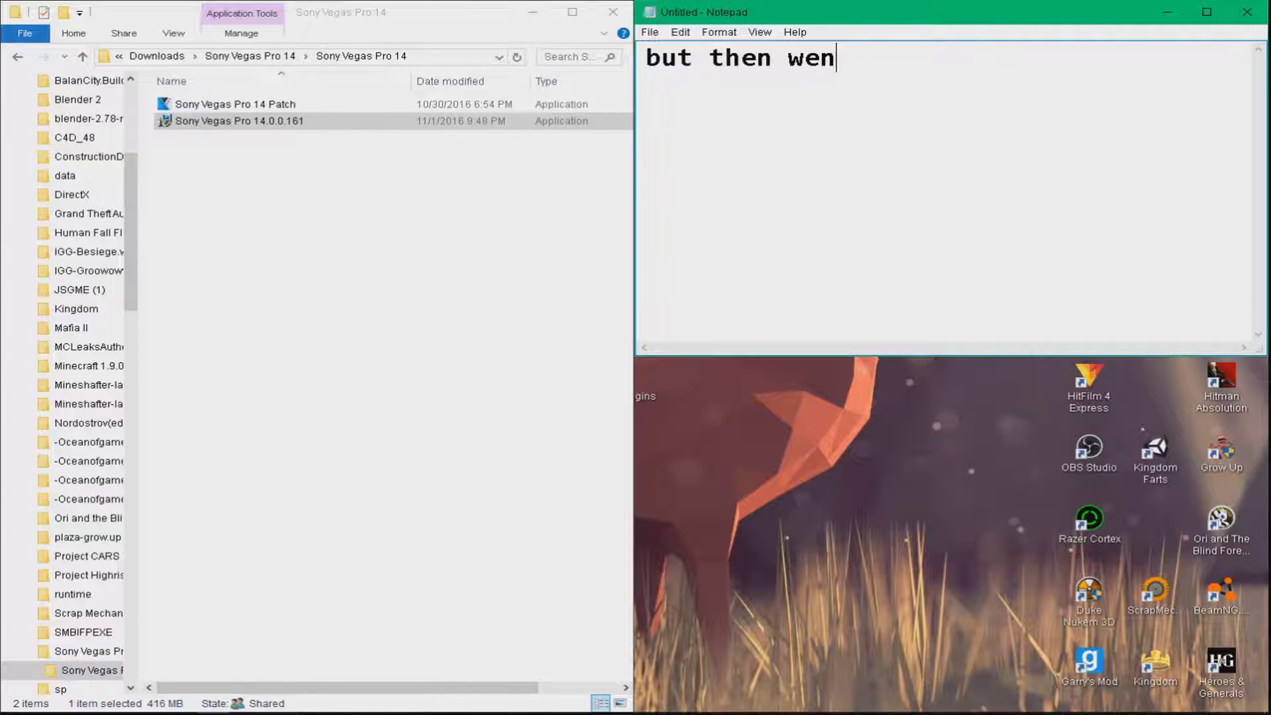
pyautogui.press('BackSpace')
pyautogui.press('BackSpace')
pyautogui.press('BackSpace')
pyautogui.write('hen you hav')
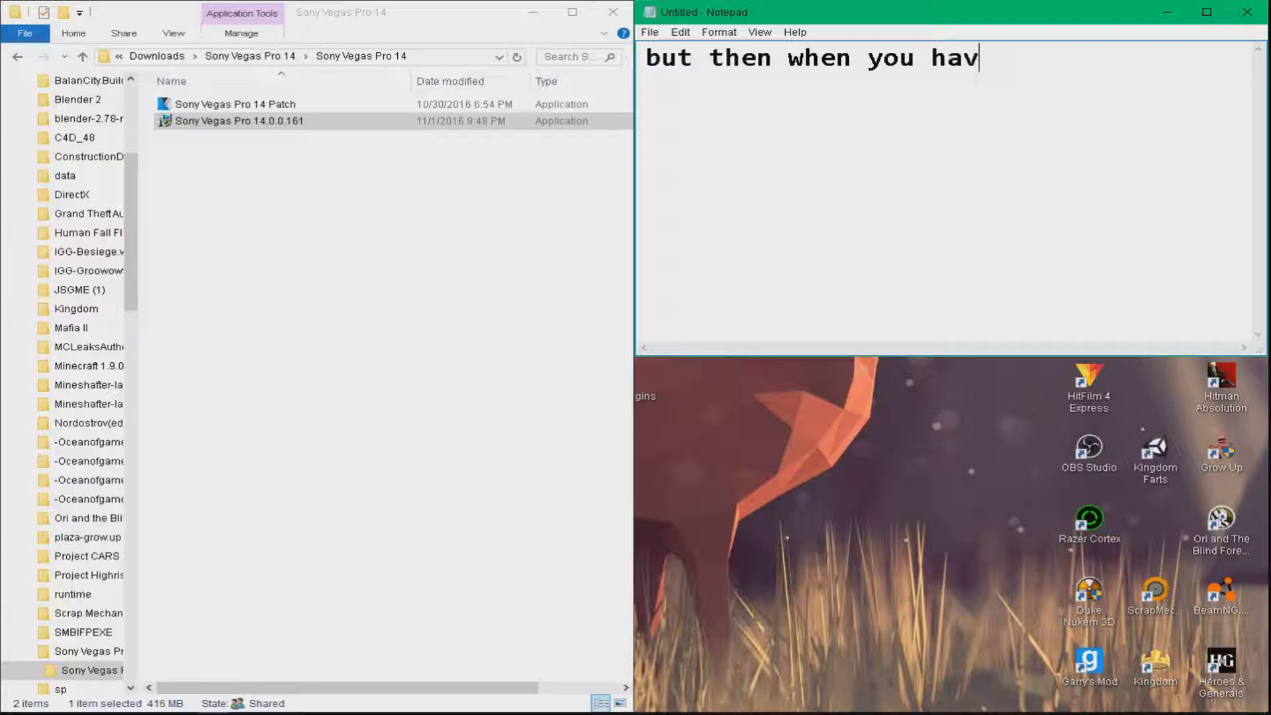
pyautogui.write('e installed i')
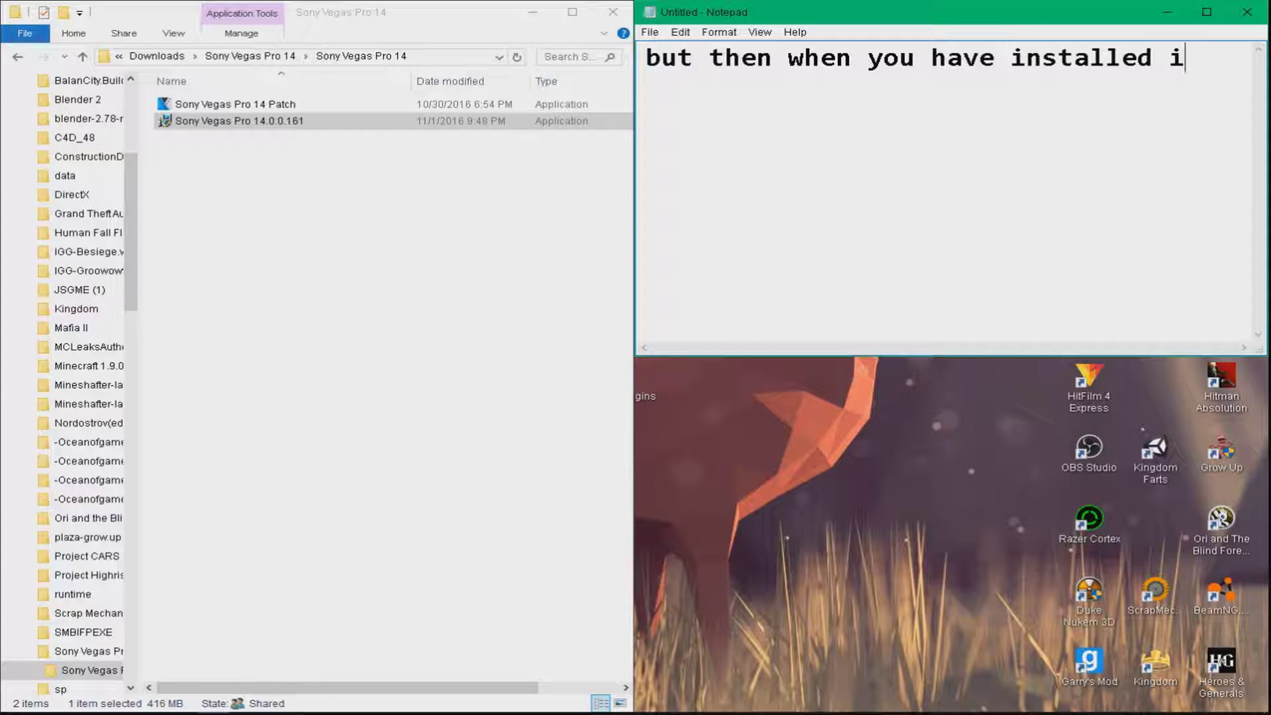
pyautogui.write('t')
pyautogui.press('Return')
pyautogui.write('it shoul')
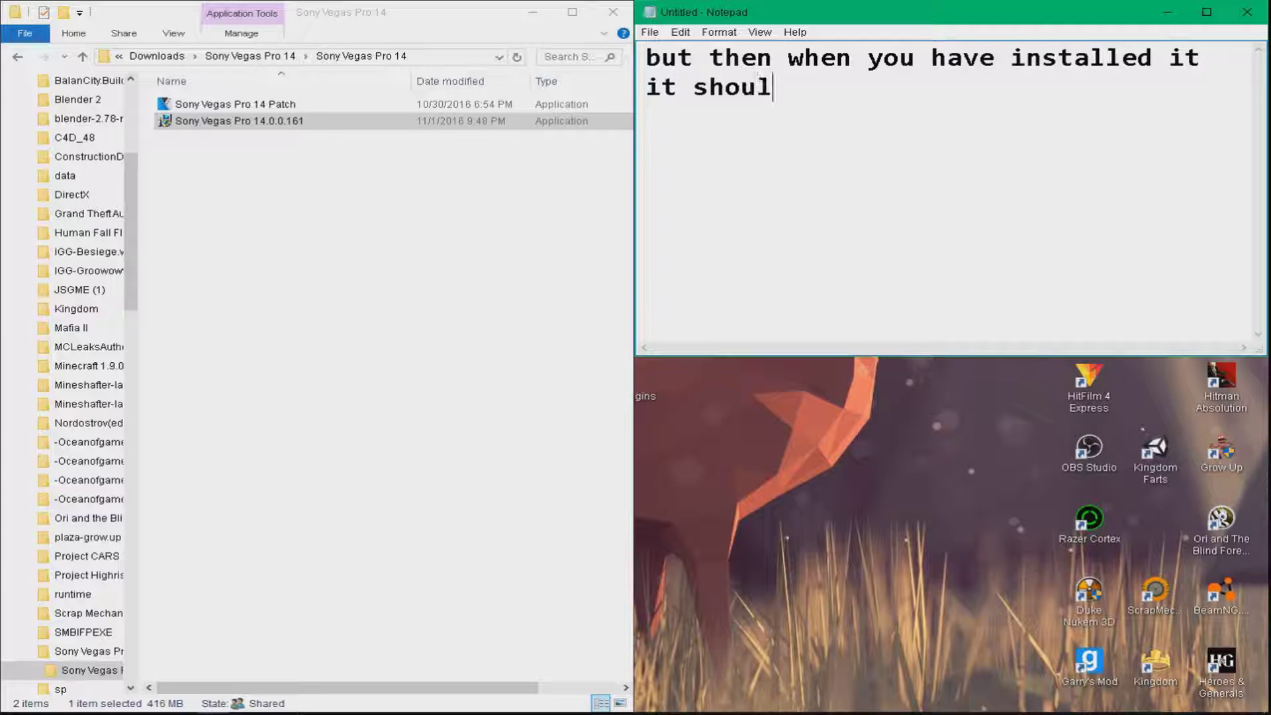
pyautogui.write('d show')
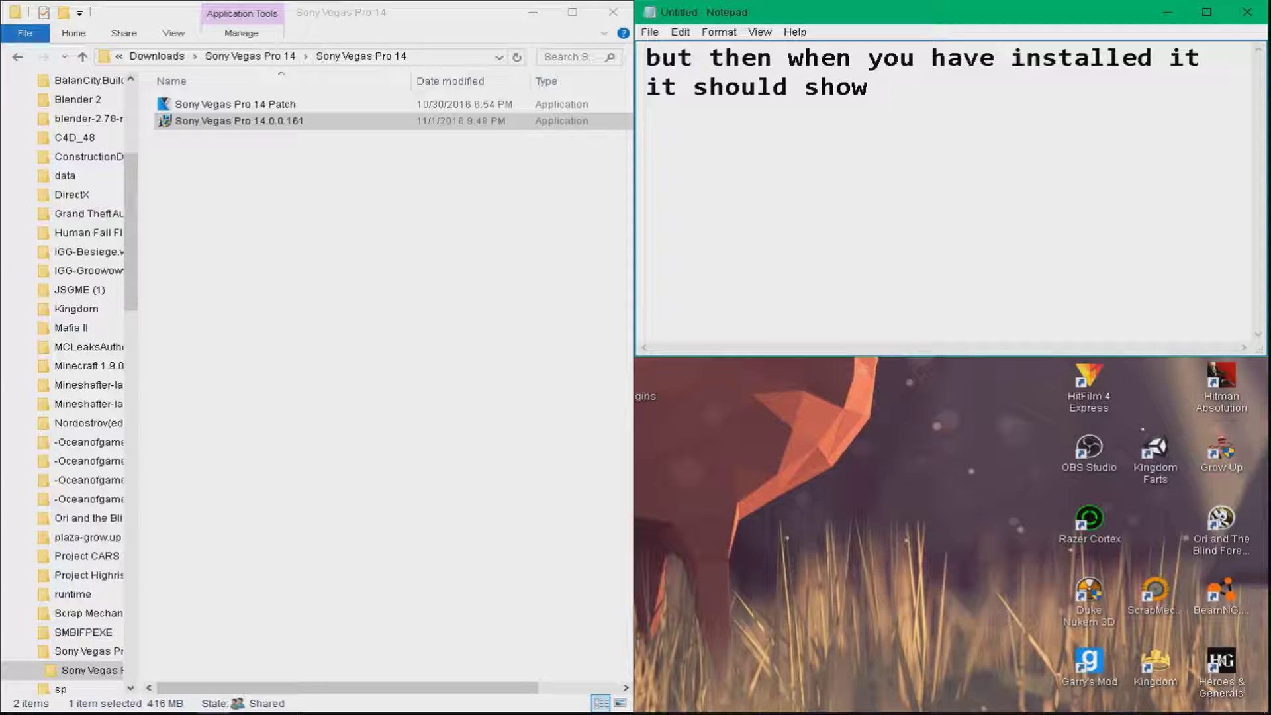
pyautogui.write(' that y')
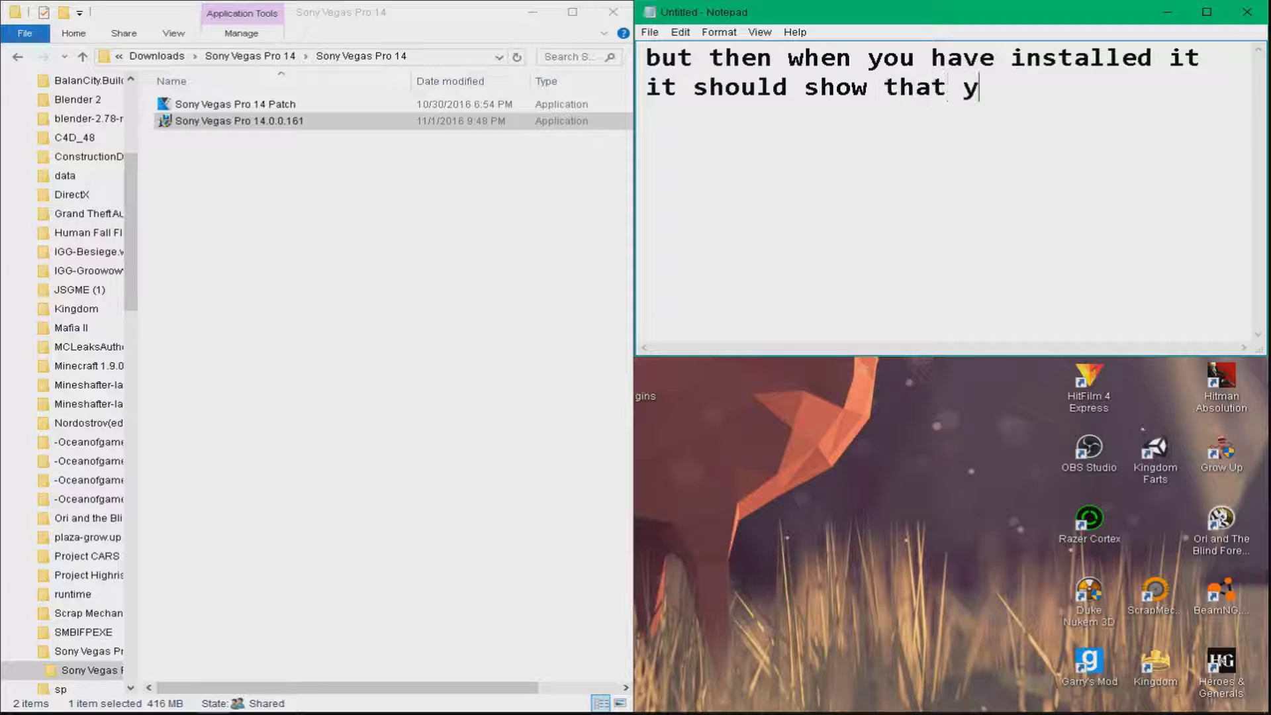
pyautogui.write('ou have a')
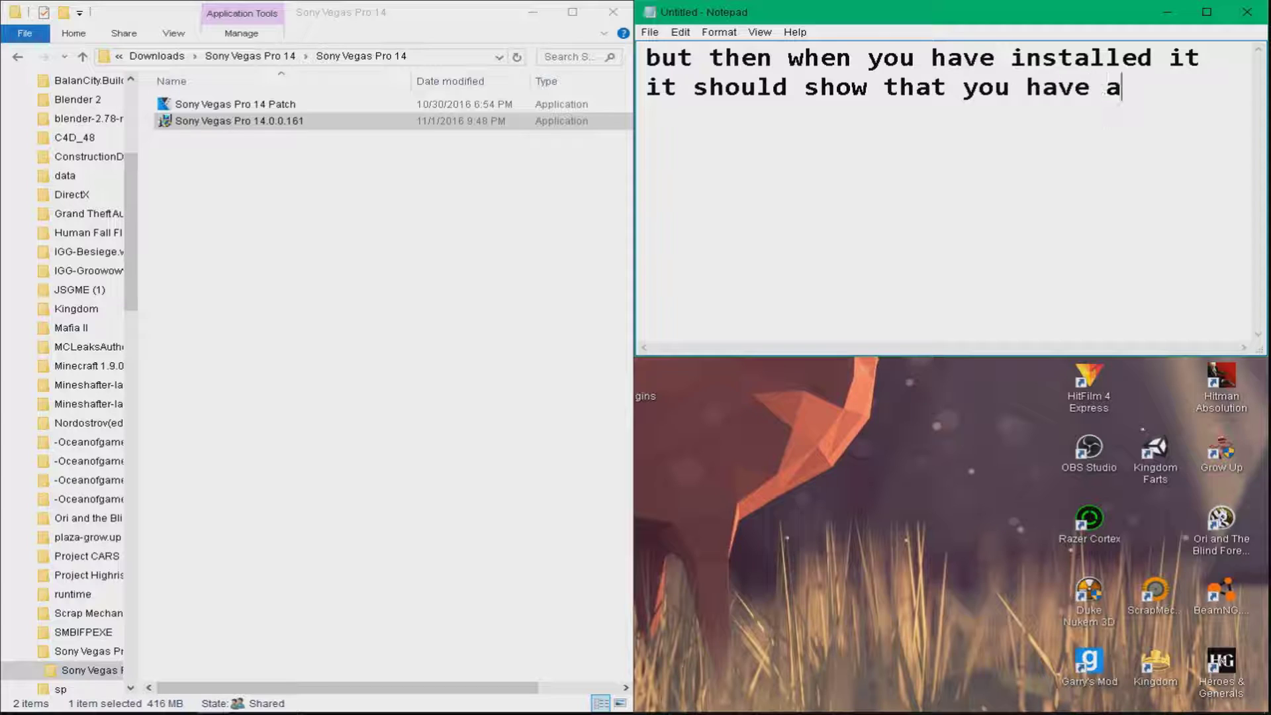
pyautogui.write(' trial')
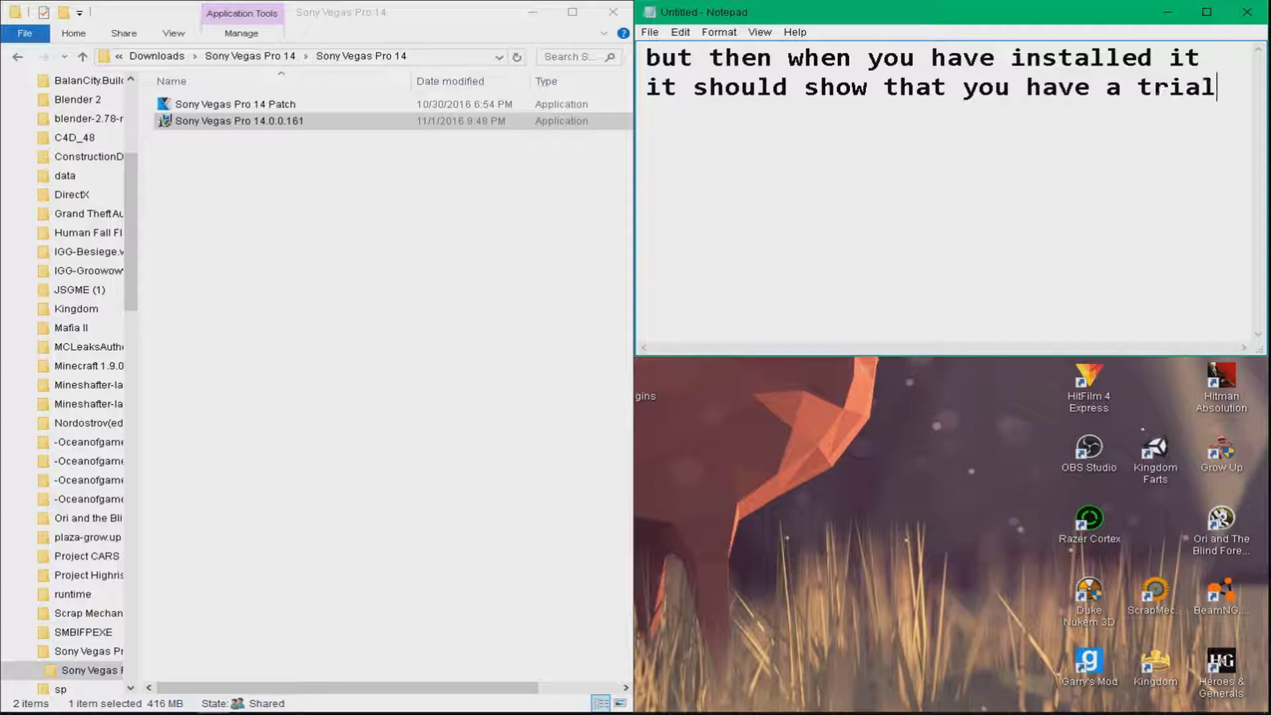
# Step: Continue the trial note with "that is normal just follow to make it a full time", breaking the line before "a full"
pyautogui.write(' that')
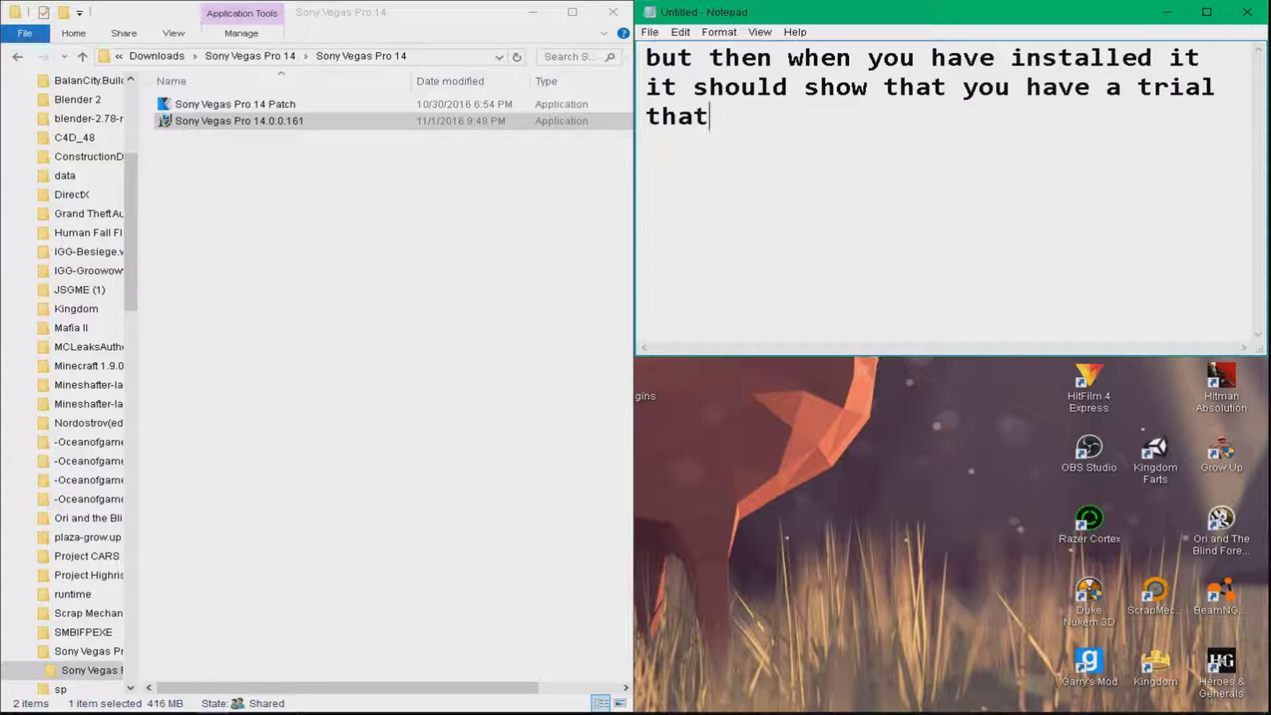
pyautogui.write(' is normal')
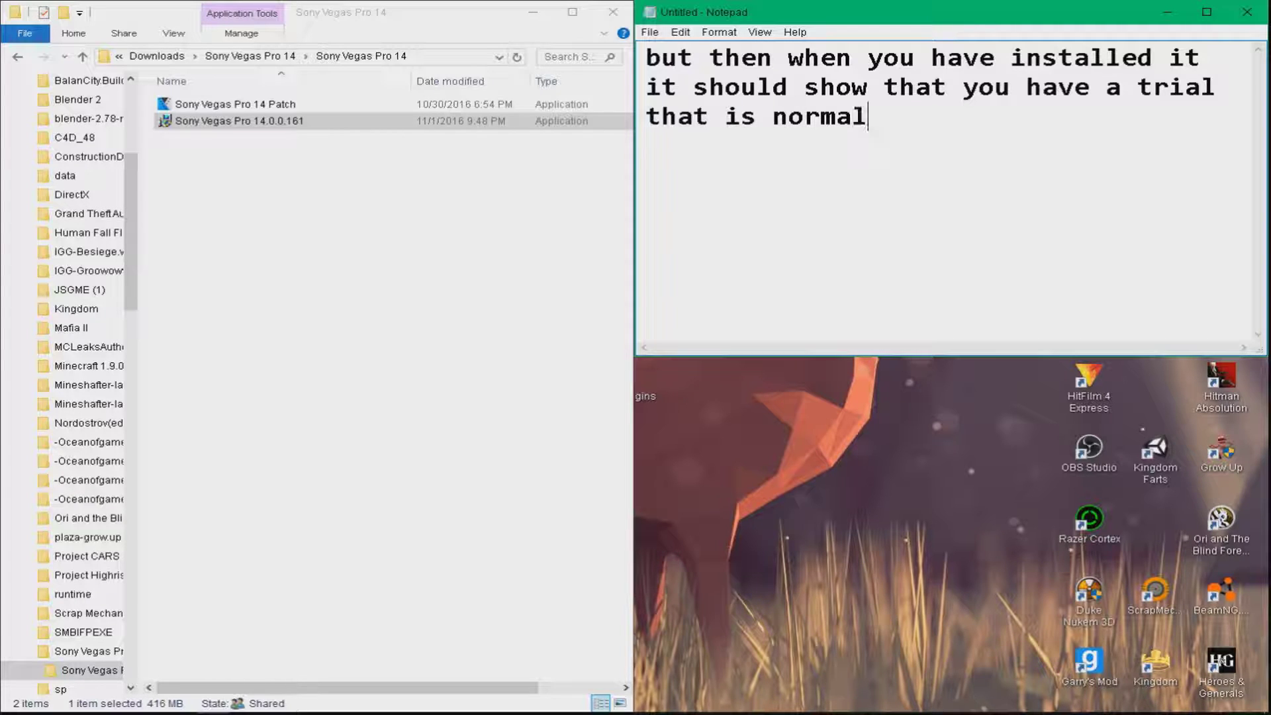
pyautogui.write(' just follo')
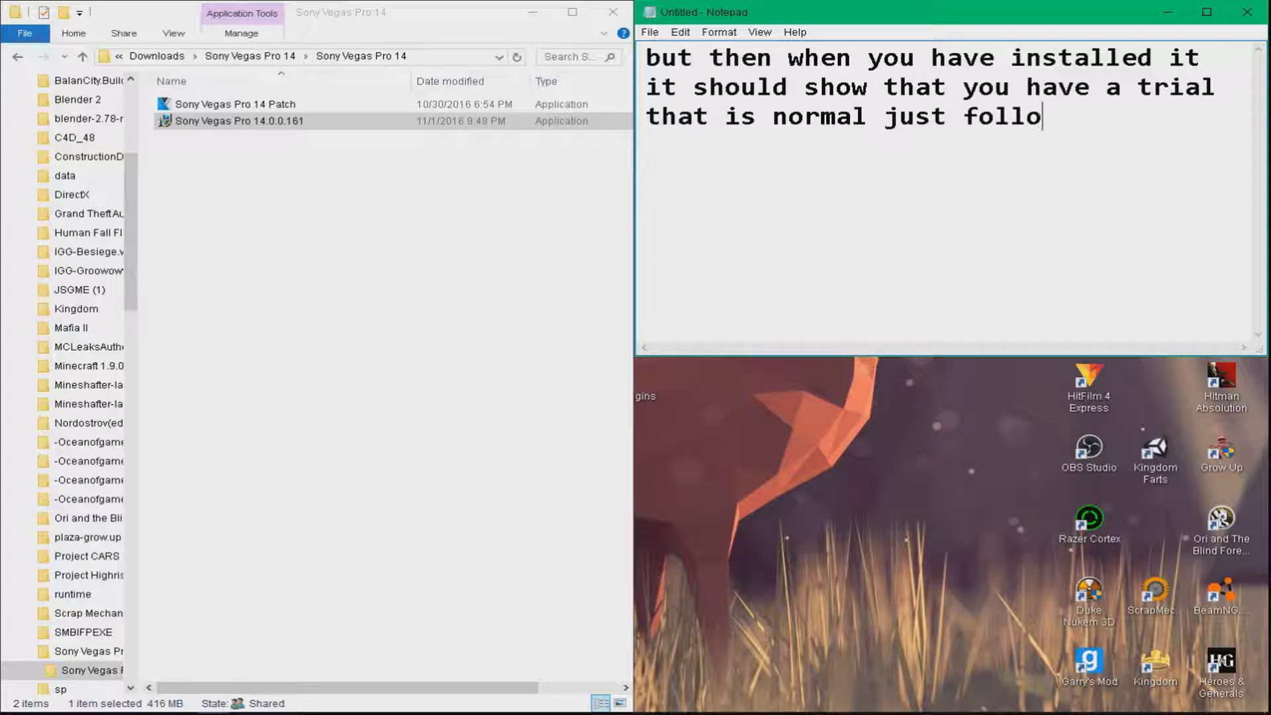
pyautogui.write('w to mak')
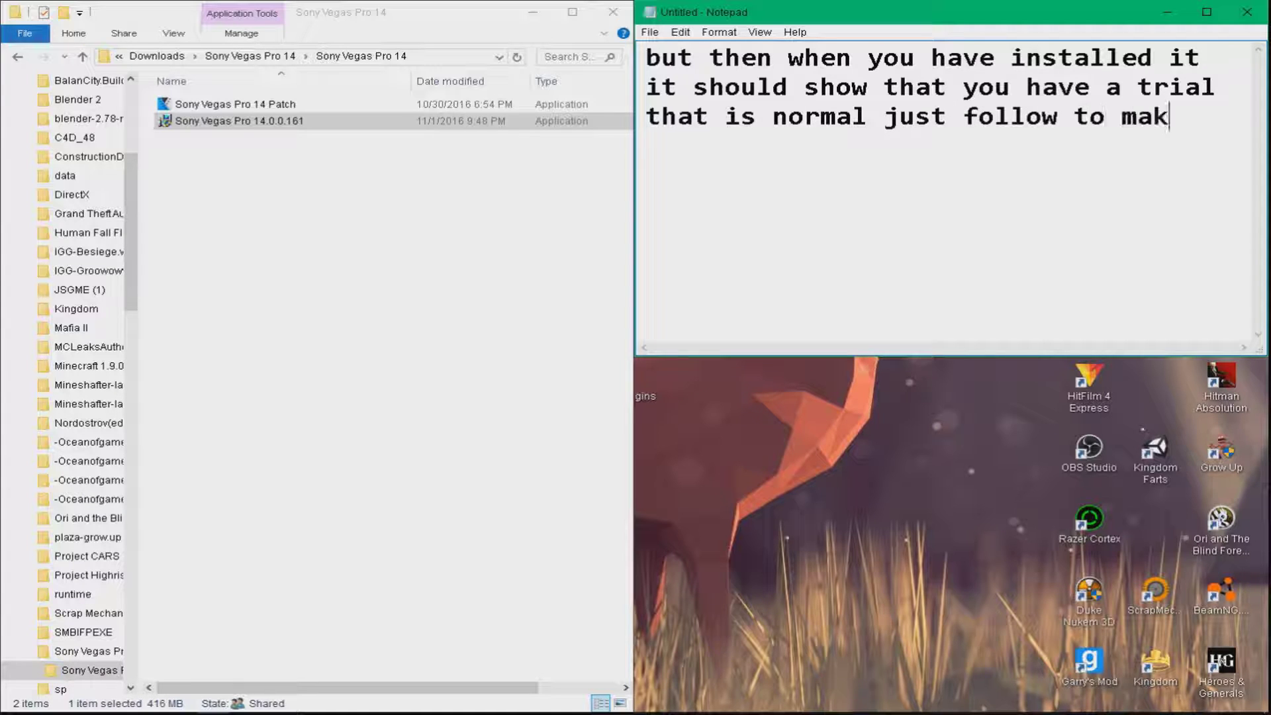
pyautogui.write('e it')
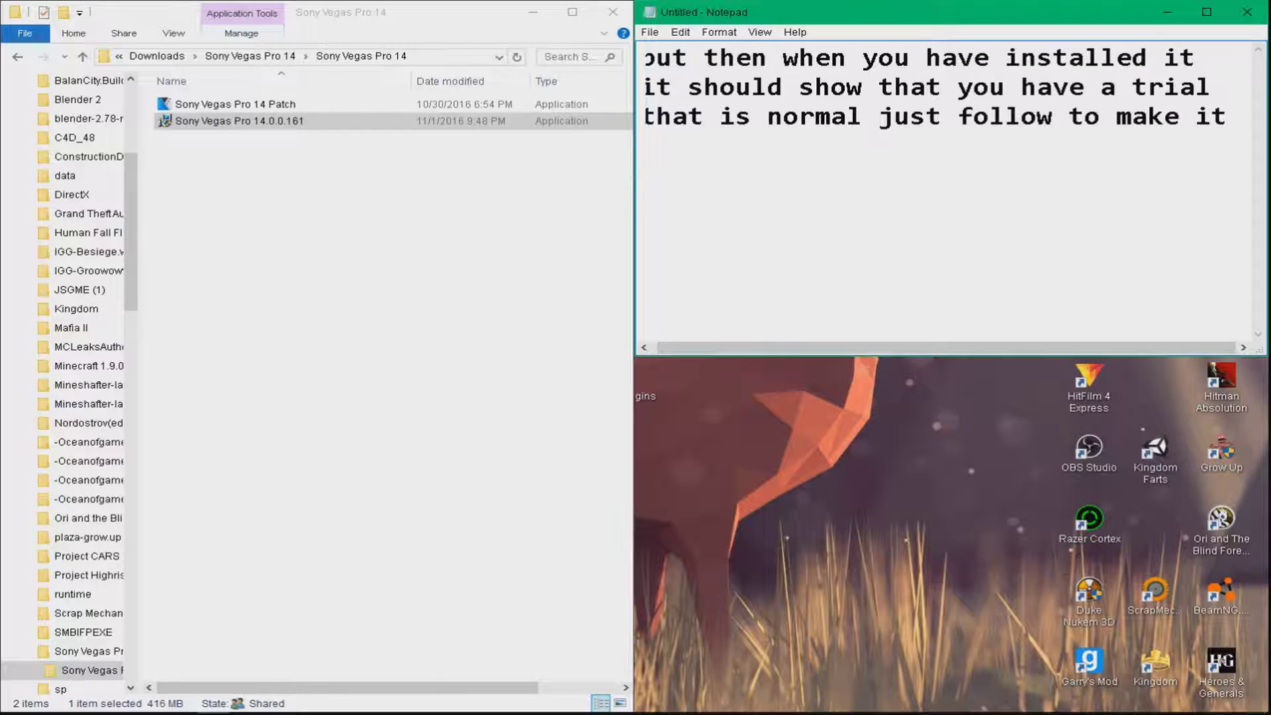
pyautogui.press('Return')
pyautogui.write('a ful')
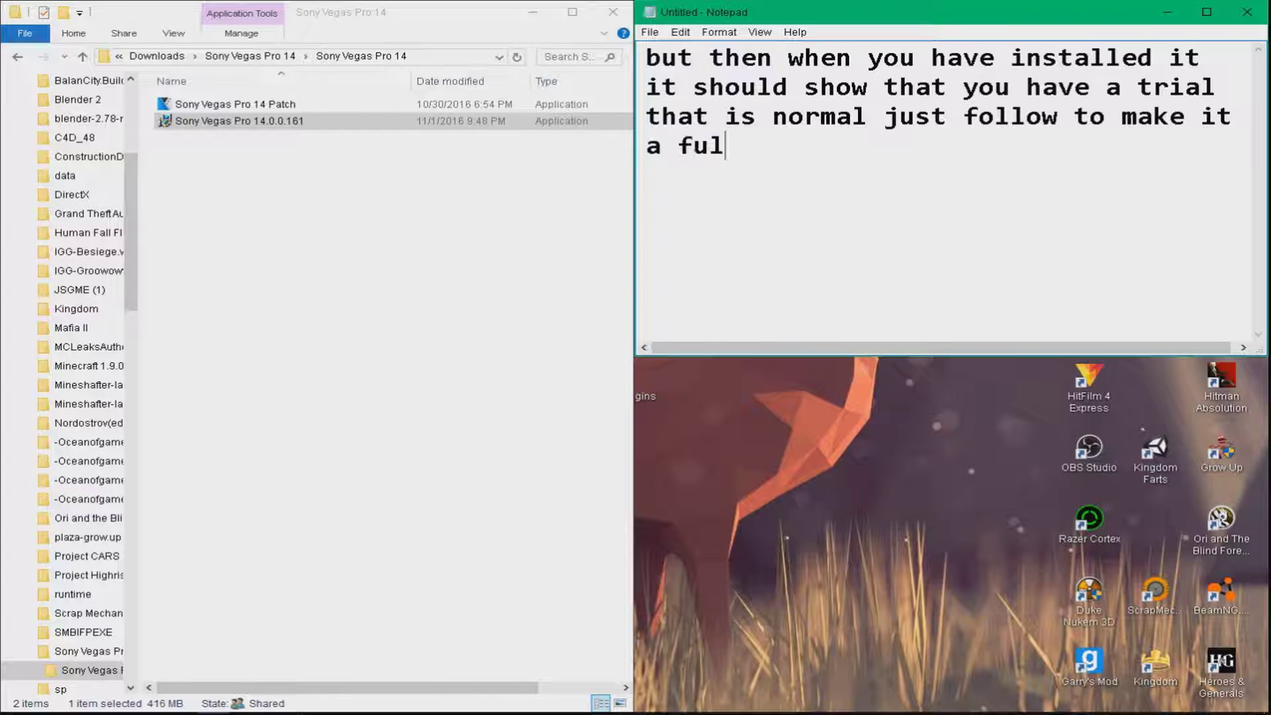
pyautogui.write('l time')
# Step: Erase the whole note about the trial version from the Notepad document
pyautogui.press('BackSpace')
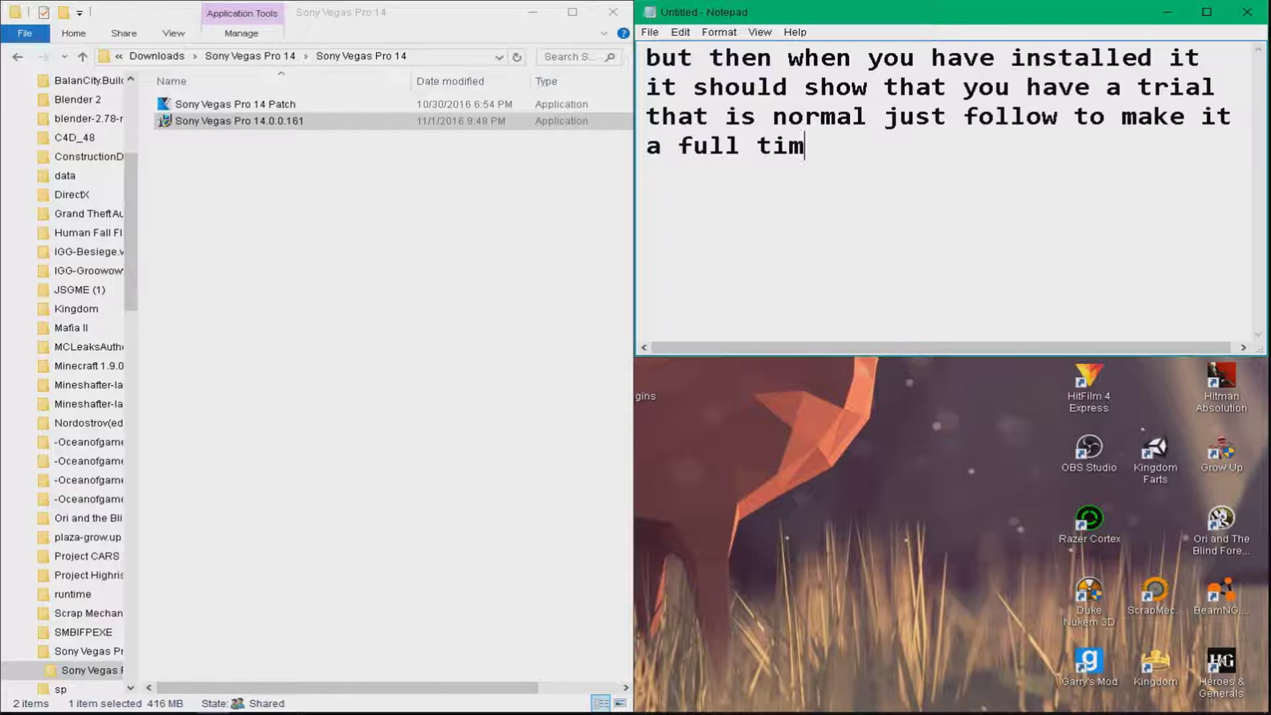
pyautogui.press('BackSpace')
pyautogui.press('BackSpace')
pyautogui.press('BackSpace')
pyautogui.press('BackSpace')
pyautogui.press('BackSpace')
pyautogui.press('BackSpace')
pyautogui.press('BackSpace')
pyautogui.press('BackSpace')
pyautogui.press('BackSpace')
pyautogui.press('BackSpace')
pyautogui.press('BackSpace')
pyautogui.press('BackSpace')
pyautogui.press('BackSpace')
pyautogui.press('BackSpace')
pyautogui.press('BackSpace')
pyautogui.press('BackSpace')
pyautogui.press('BackSpace')
pyautogui.press('BackSpace')
pyautogui.press('BackSpace')
pyautogui.press('BackSpace')
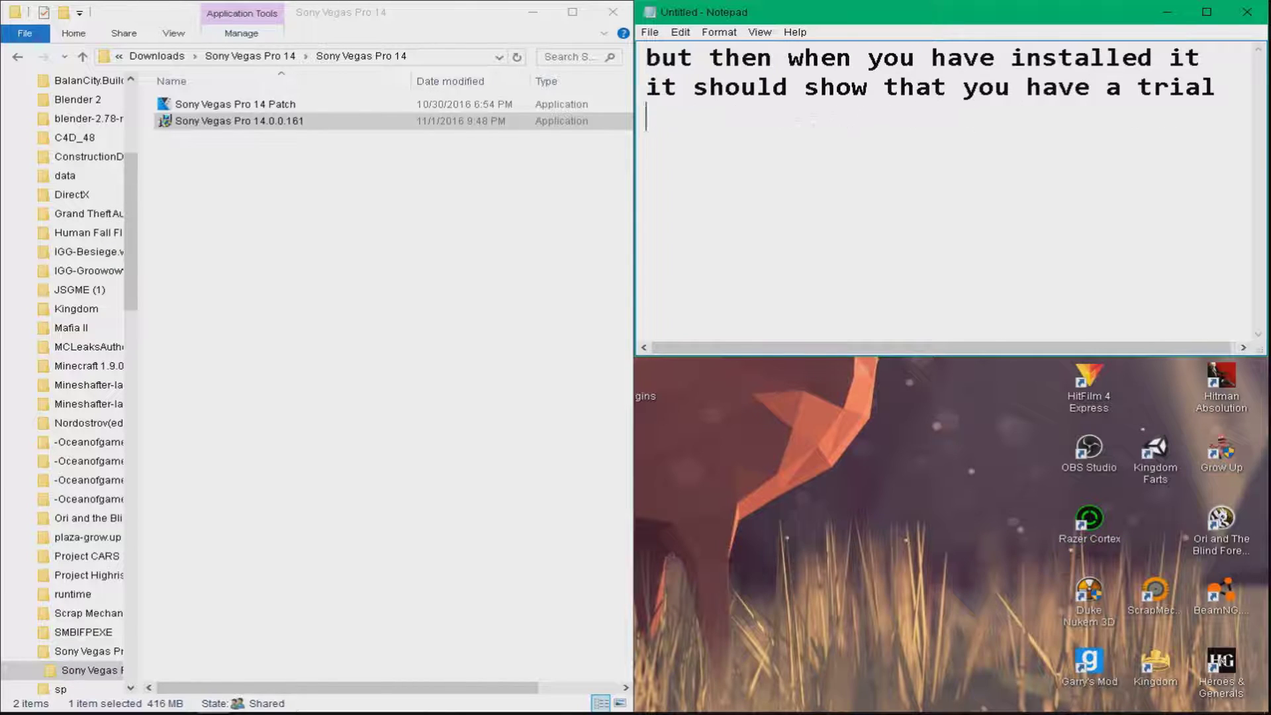
pyautogui.press('BackSpace')
pyautogui.press('BackSpace')
pyautogui.press('BackSpace')
pyautogui.press('BackSpace')
pyautogui.press('BackSpace')
pyautogui.press('BackSpace')
pyautogui.press('BackSpace')
pyautogui.press('BackSpace')
pyautogui.press('BackSpace')
pyautogui.press('BackSpace')
pyautogui.press('BackSpace')
pyautogui.press('BackSpace')
pyautogui.press('BackSpace')
pyautogui.press('BackSpace')
pyautogui.press('BackSpace')
pyautogui.press('BackSpace')
pyautogui.press('BackSpace')
pyautogui.press('BackSpace')
pyautogui.press('BackSpace')
pyautogui.press('BackSpace')
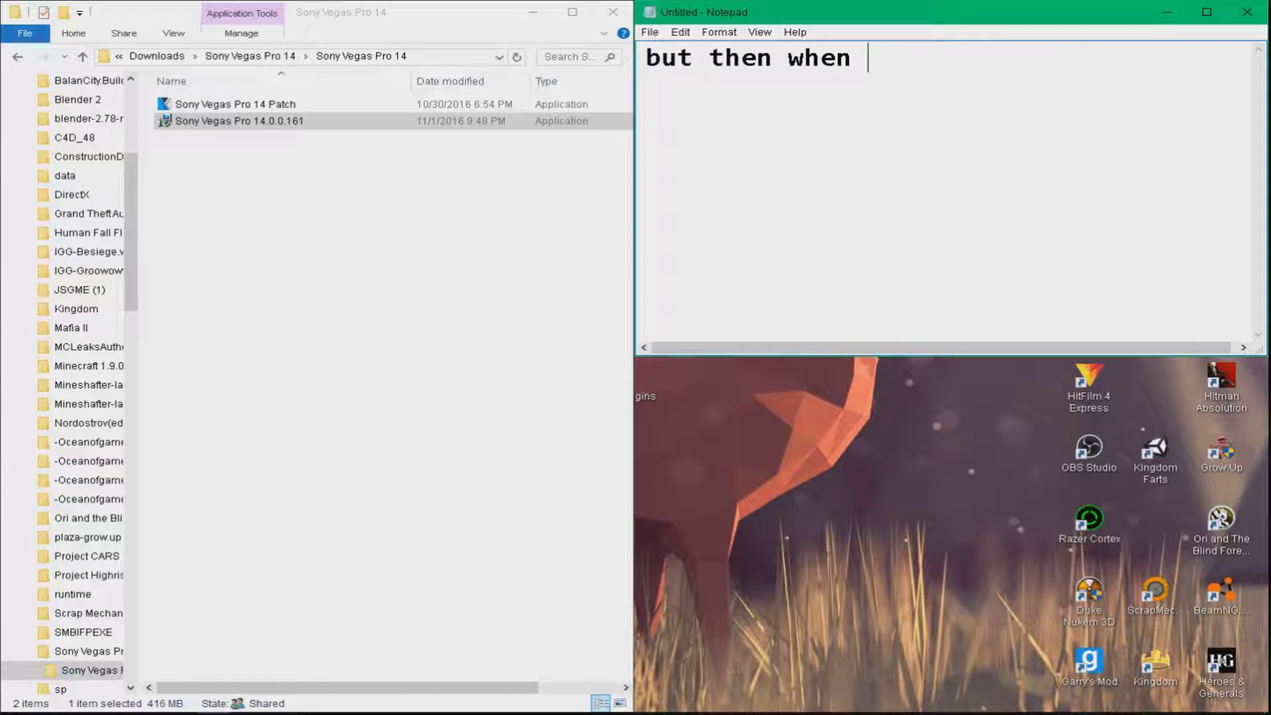
pyautogui.press('BackSpace')
pyautogui.press('BackSpace')
pyautogui.press('BackSpace')
pyautogui.press('BackSpace')
pyautogui.press('BackSpace')
pyautogui.press('BackSpace')
pyautogui.press('BackSpace')
pyautogui.press('BackSpace')
pyautogui.press('BackSpace')
pyautogui.press('BackSpace')
pyautogui.press('BackSpace')
pyautogui.press('BackSpace')
pyautogui.press('BackSpace')
pyautogui.press('BackSpace')
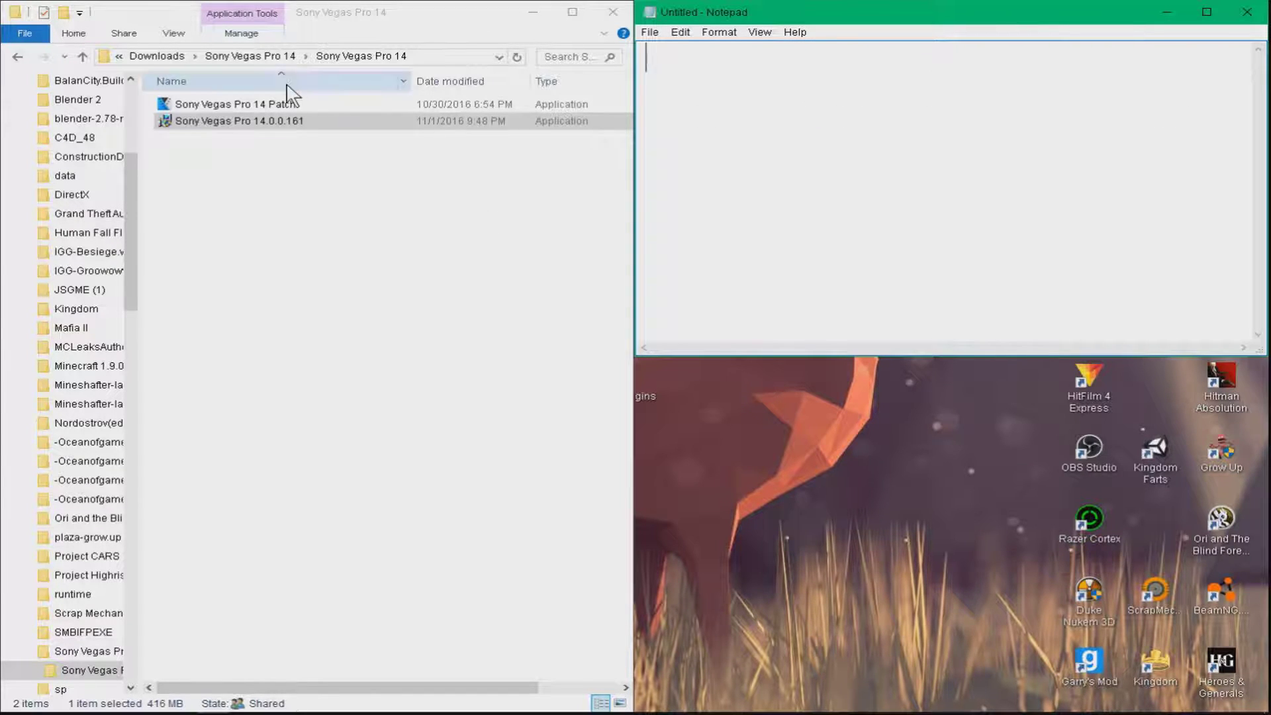
# Step: Write the note "click the patch" in the Notepad document
pyautogui.write('cl')
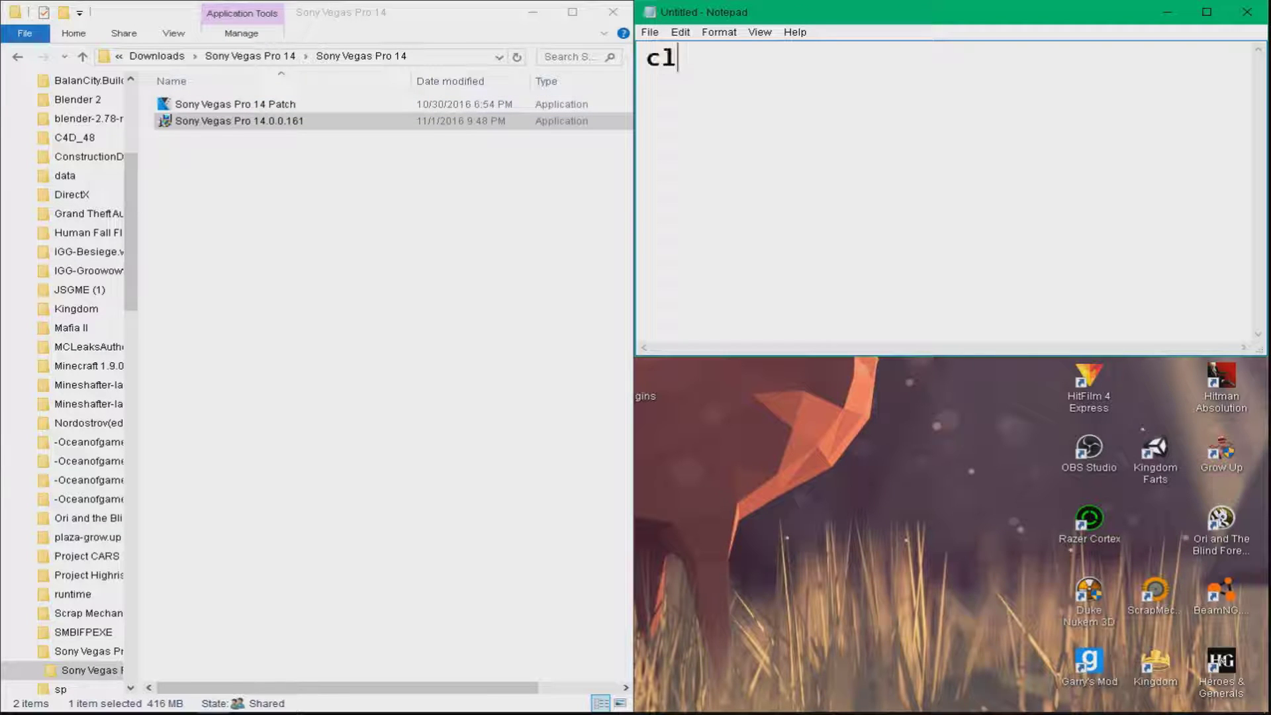
pyautogui.write('ick the path')
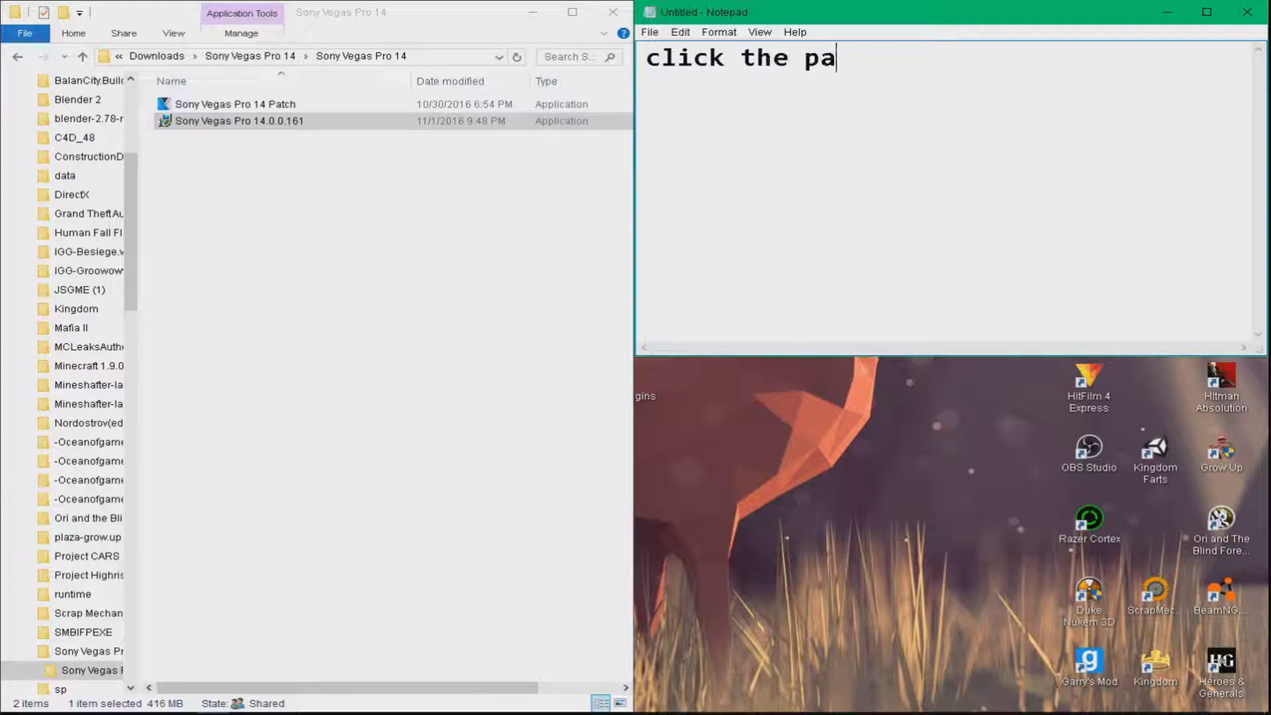
pyautogui.press('BackSpace')
pyautogui.write('tch')
# Step: Erase the note "click the patch" from the Notepad document
pyautogui.press('BackSpace')
pyautogui.press('BackSpace')
pyautogui.press('BackSpace')
pyautogui.press('BackSpace')
pyautogui.press('BackSpace')
pyautogui.press('BackSpace')
pyautogui.press('BackSpace')
pyautogui.press('BackSpace')
pyautogui.press('BackSpace')
pyautogui.press('BackSpace')
pyautogui.press('BackSpace')
pyautogui.press('BackSpace')
pyautogui.press('BackSpace')
pyautogui.press('BackSpace')
pyautogui.press('BackSpace')
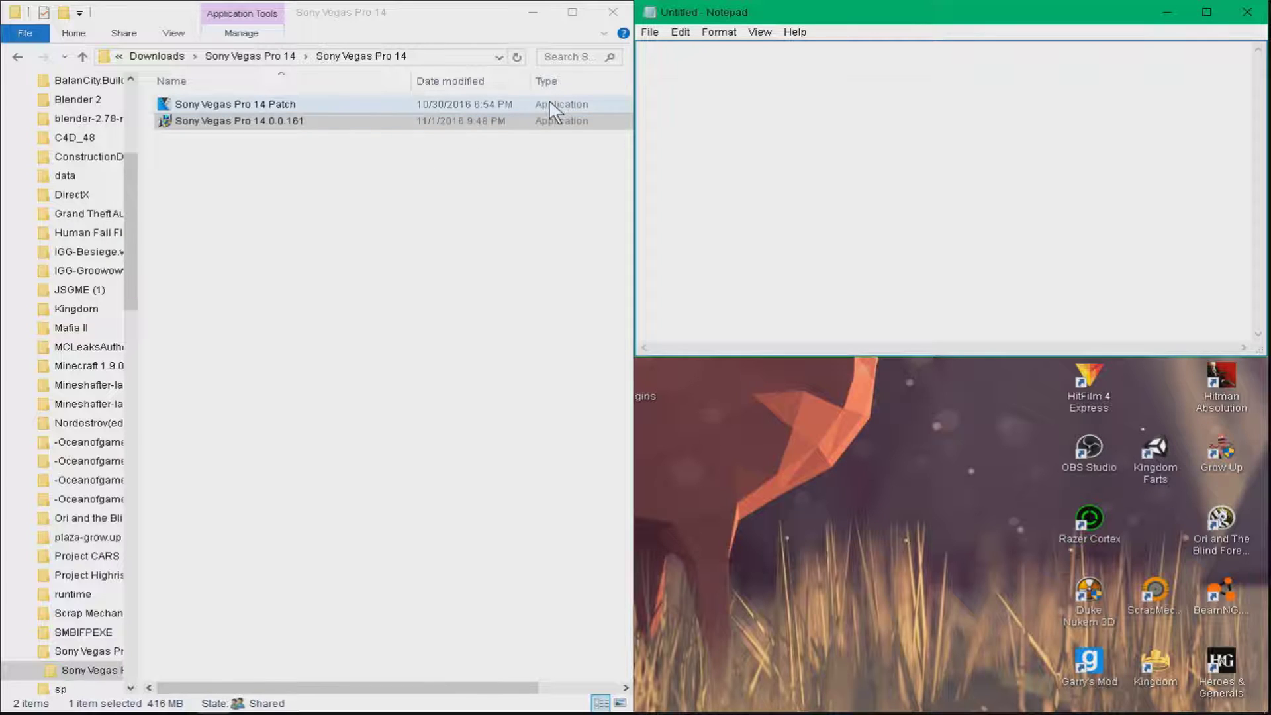
# Step: Write the note "it is in russian dont panick i know" in the Notepad document and start a new line
pyautogui.write('it is')
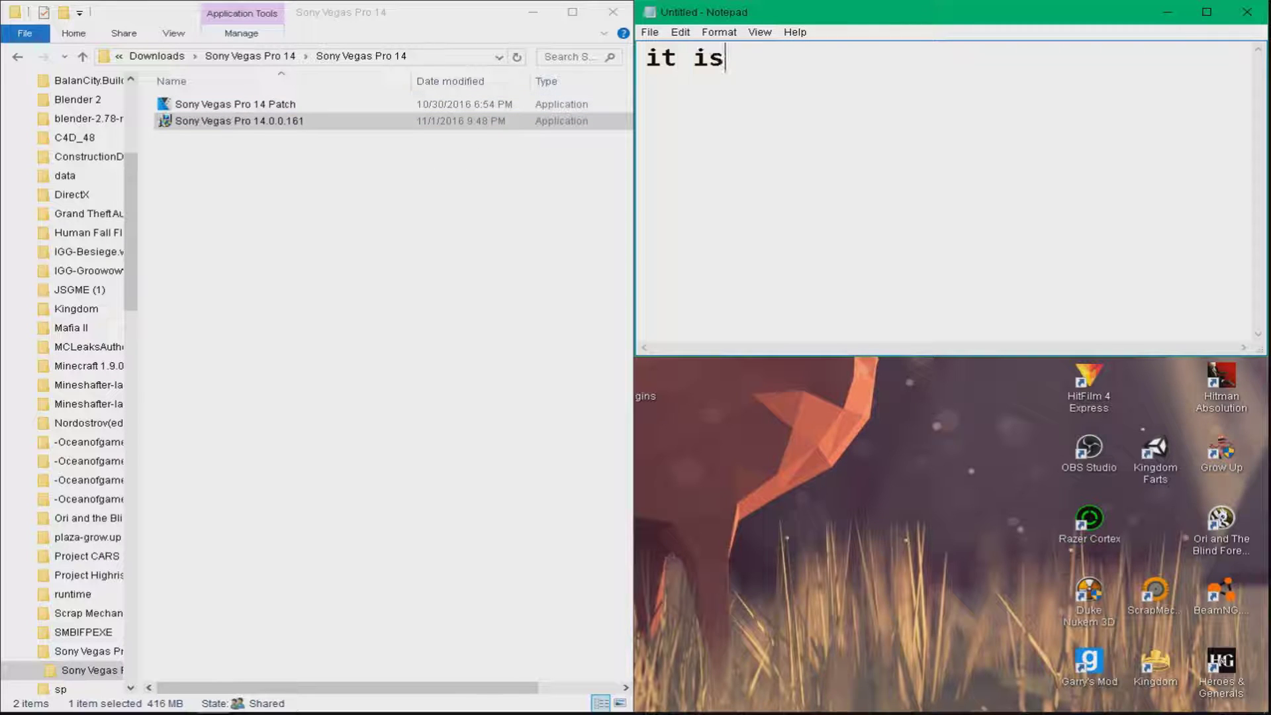
pyautogui.write(' in rus')
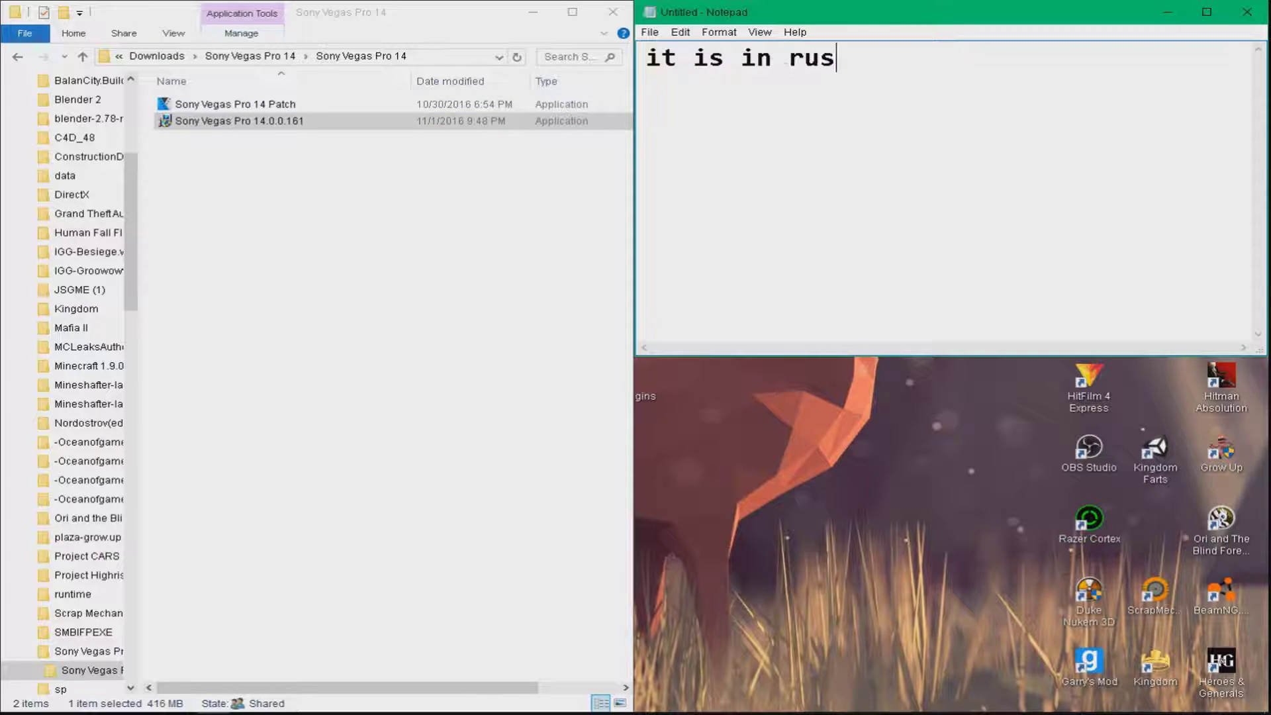
pyautogui.write('sian dont')
pyautogui.write('p')
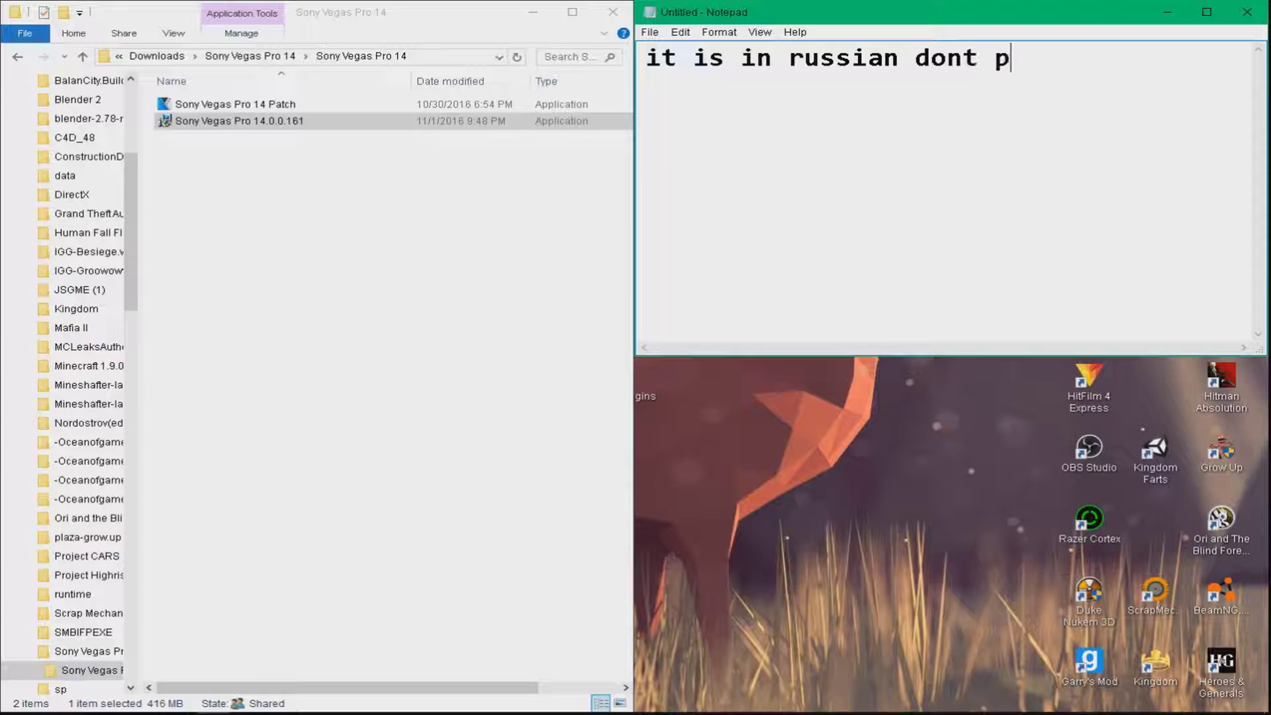
pyautogui.write('anick ')
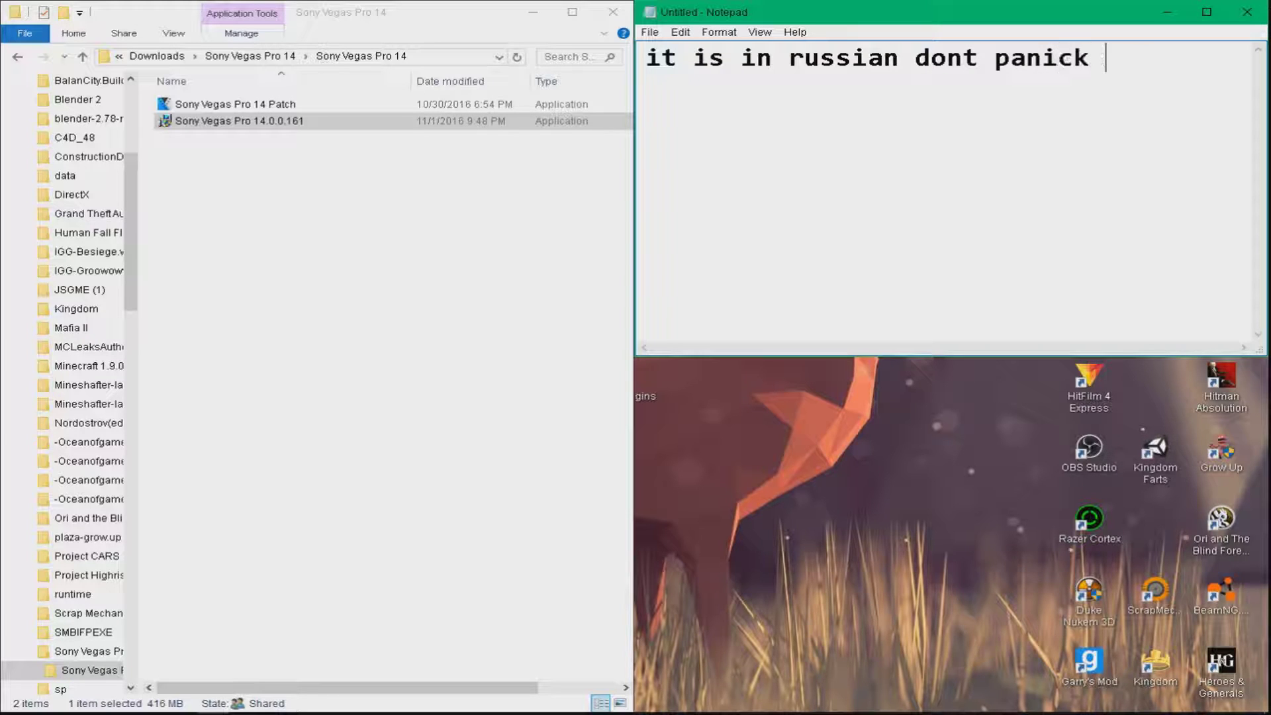
pyautogui.write('i know')
pyautogui.press('Return')
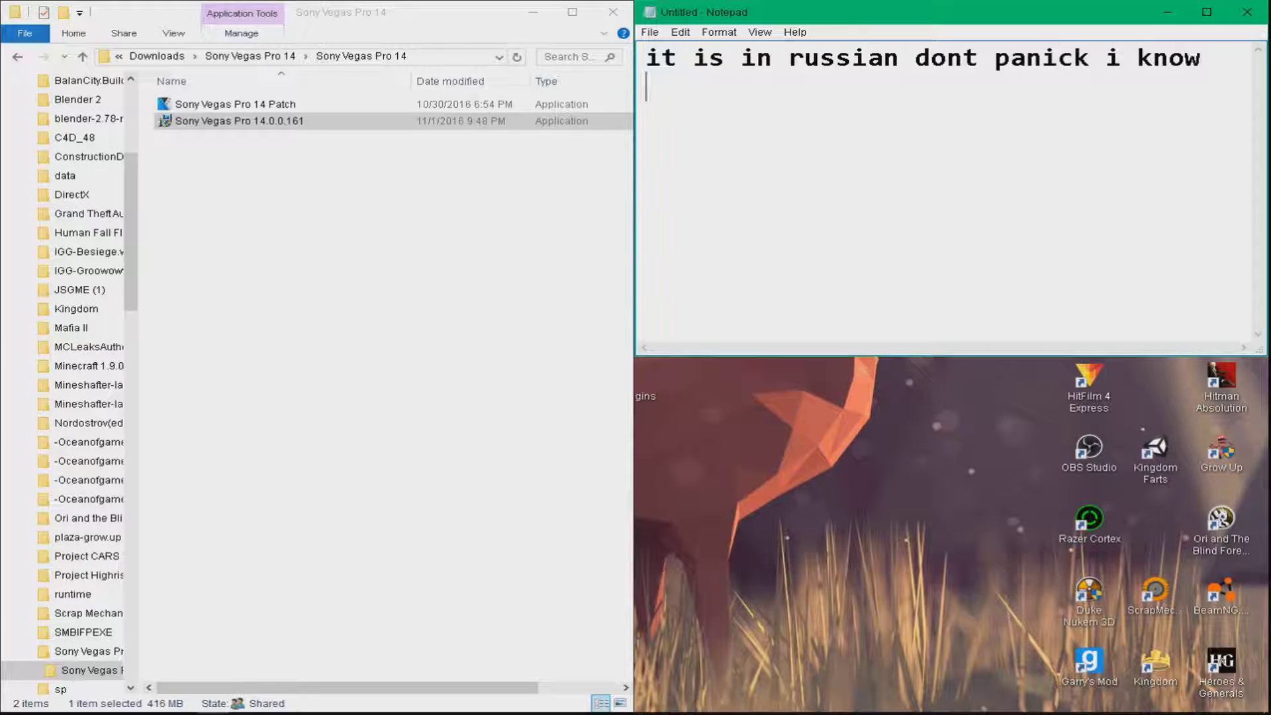
# Step: Continue the note on the second line with "how to read it just follow my steps"
pyautogui.write('how to')
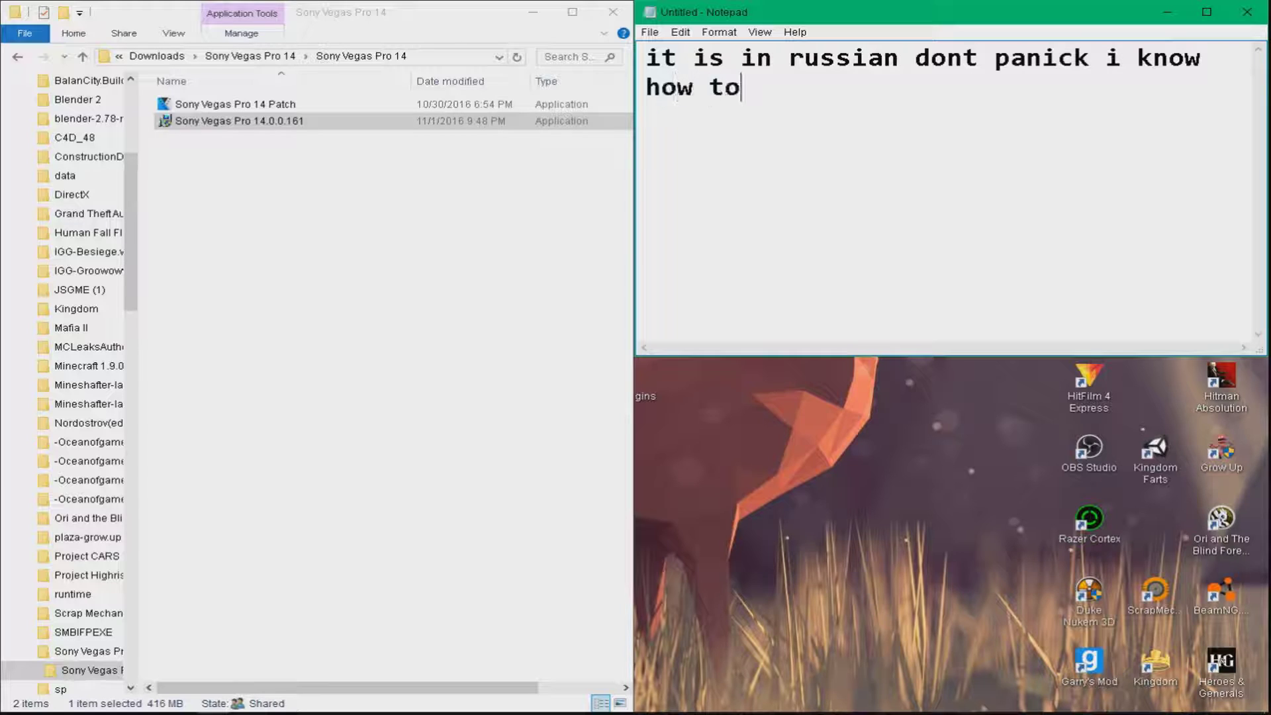
pyautogui.write(' read it ')
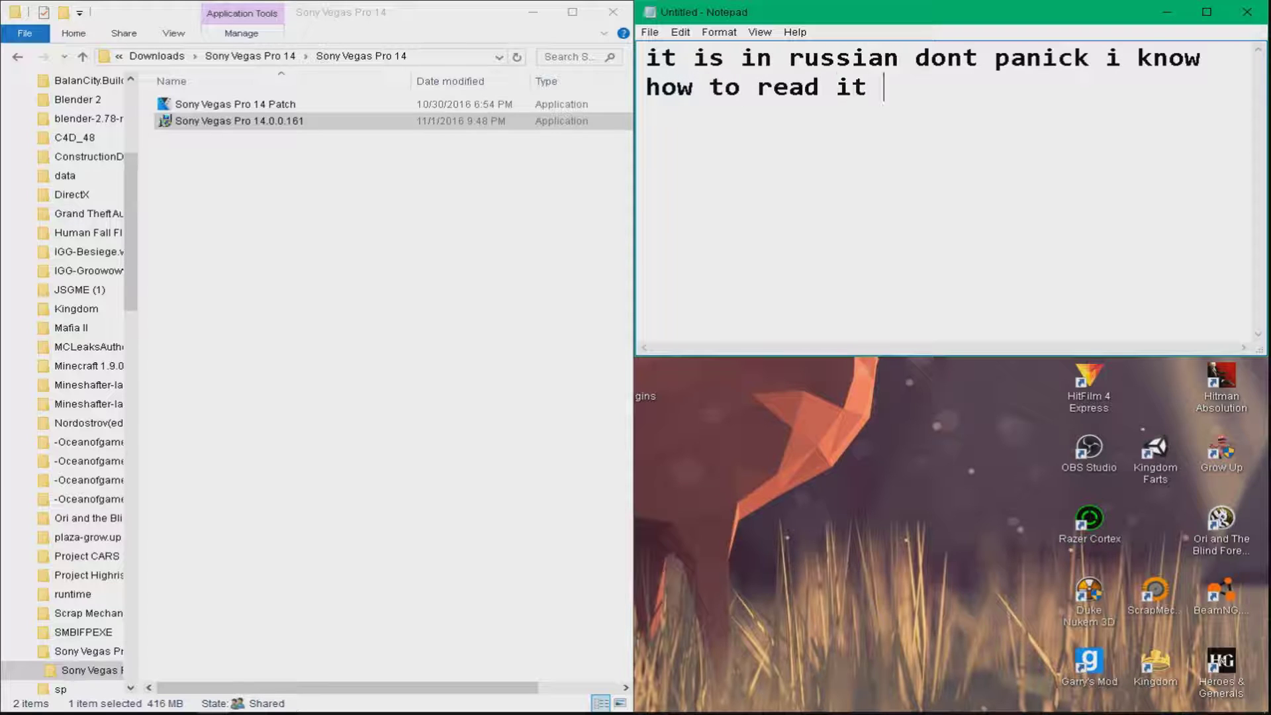
pyautogui.write('just g')
pyautogui.press('BackSpace')
pyautogui.write('f')
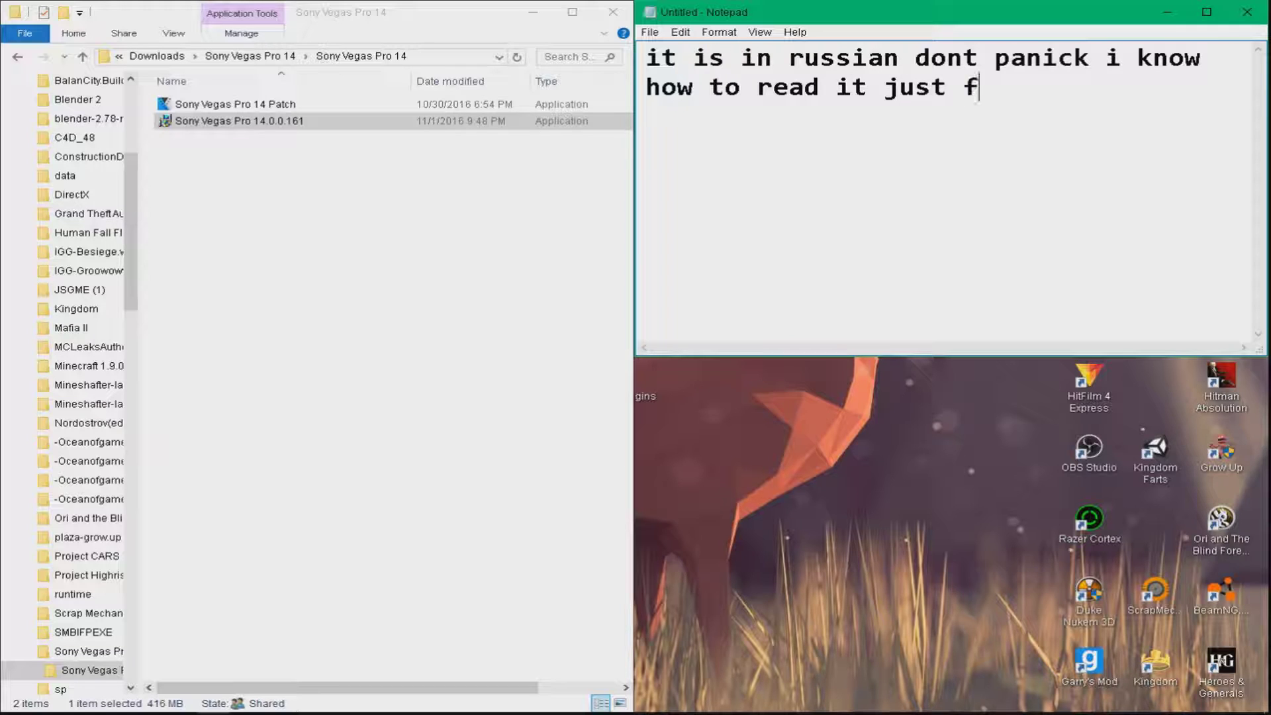
pyautogui.write('ollow m')
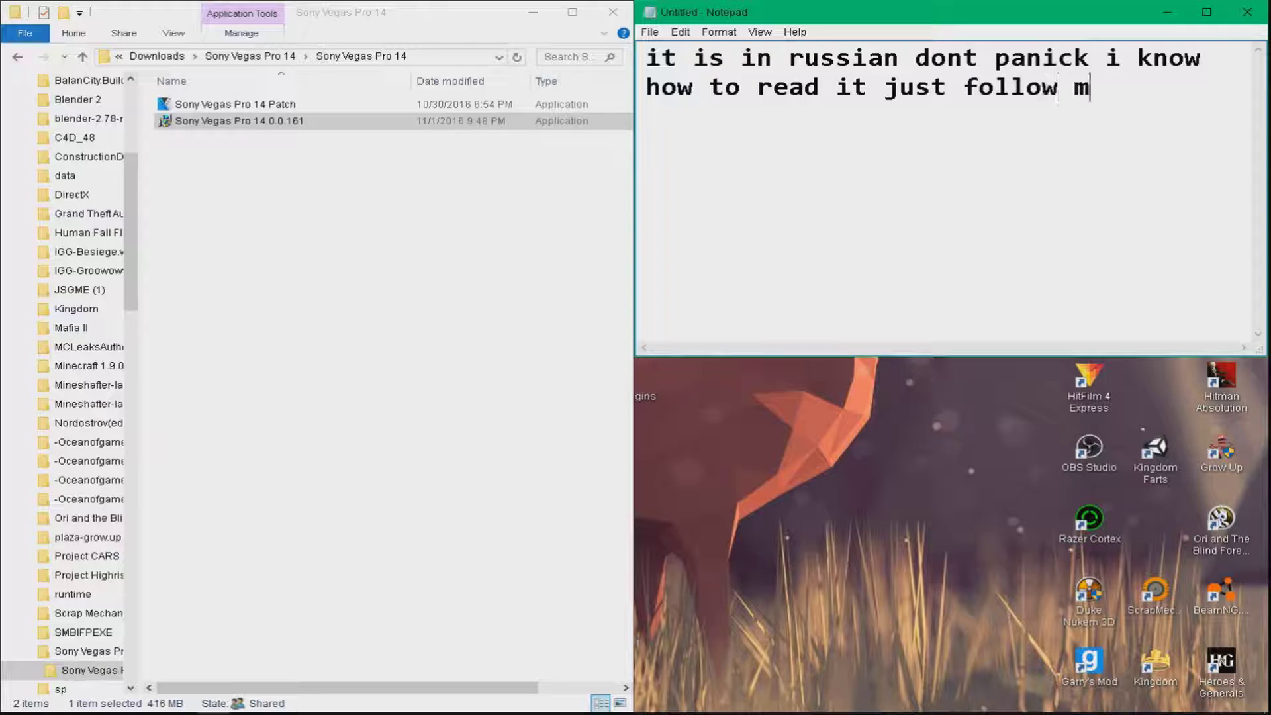
pyautogui.write('y steps')
# Step: Erase the whole note about the Russian language from the Notepad document
pyautogui.press('BackSpace')
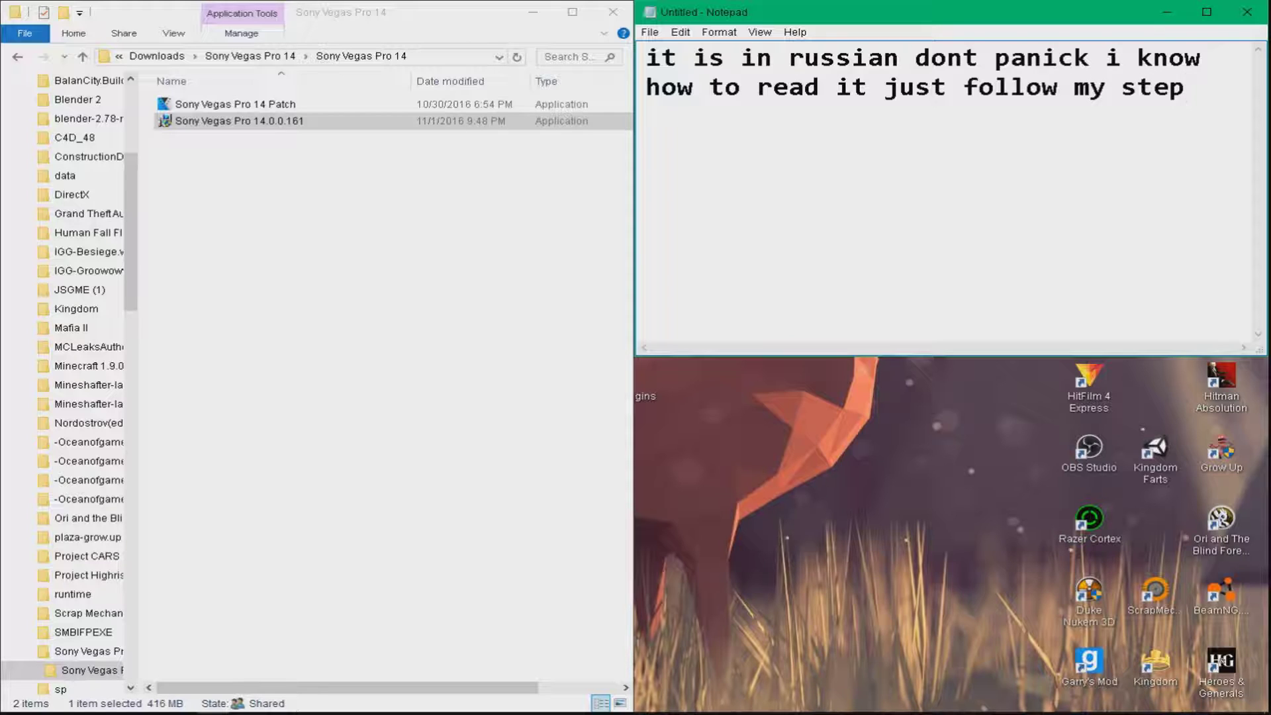
pyautogui.press('BackSpace')
pyautogui.press('BackSpace')
pyautogui.press('BackSpace')
pyautogui.press('BackSpace')
pyautogui.press('BackSpace')
pyautogui.press('BackSpace')
pyautogui.press('BackSpace')
pyautogui.press('BackSpace')
pyautogui.press('BackSpace')
pyautogui.press('BackSpace')
pyautogui.press('BackSpace')
pyautogui.press('BackSpace')
pyautogui.press('BackSpace')
pyautogui.press('BackSpace')
pyautogui.press('BackSpace')
pyautogui.press('BackSpace')
pyautogui.press('BackSpace')
pyautogui.press('BackSpace')
pyautogui.press('BackSpace')
pyautogui.press('BackSpace')
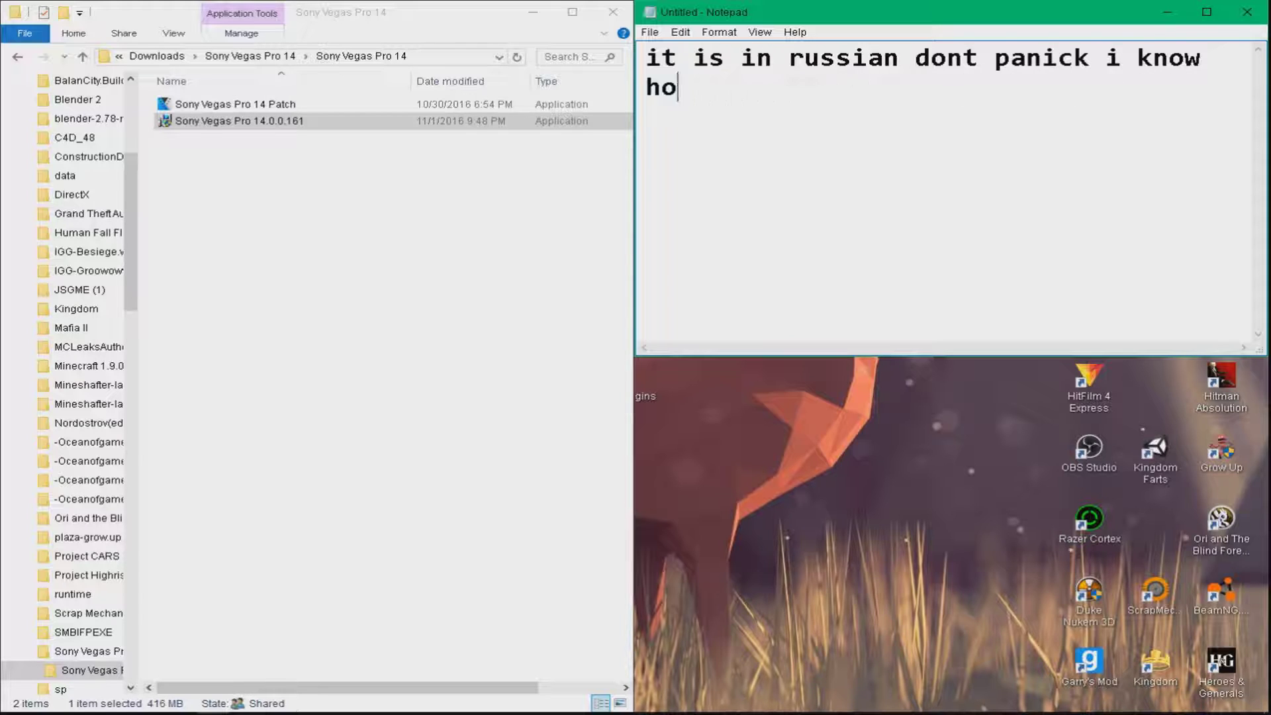
pyautogui.press('BackSpace')
pyautogui.press('BackSpace')
pyautogui.press('BackSpace')
pyautogui.press('BackSpace')
pyautogui.press('BackSpace')
pyautogui.press('BackSpace')
pyautogui.press('BackSpace')
pyautogui.press('BackSpace')
pyautogui.press('BackSpace')
pyautogui.press('BackSpace')
pyautogui.press('BackSpace')
pyautogui.press('BackSpace')
pyautogui.press('BackSpace')
pyautogui.press('BackSpace')
pyautogui.press('BackSpace')
pyautogui.press('BackSpace')
pyautogui.press('BackSpace')
pyautogui.press('BackSpace')
pyautogui.press('BackSpace')
pyautogui.press('BackSpace')
pyautogui.write('c')
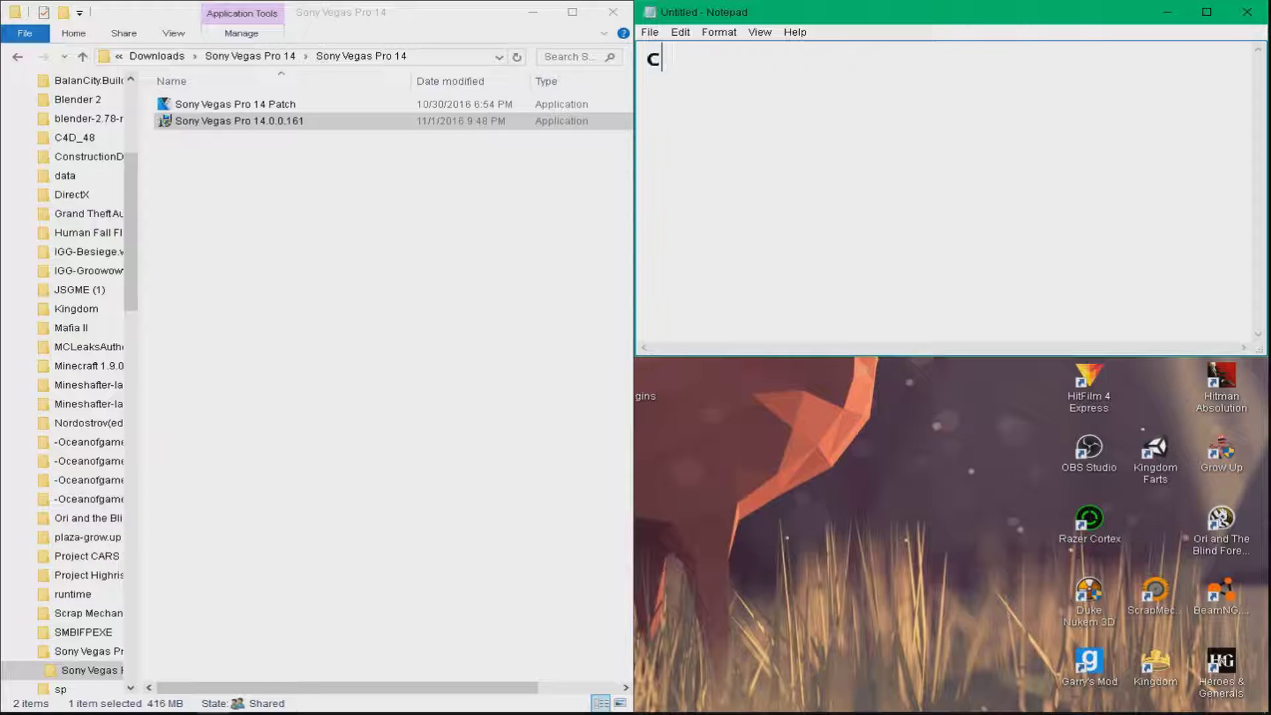
pyautogui.write('arefull')
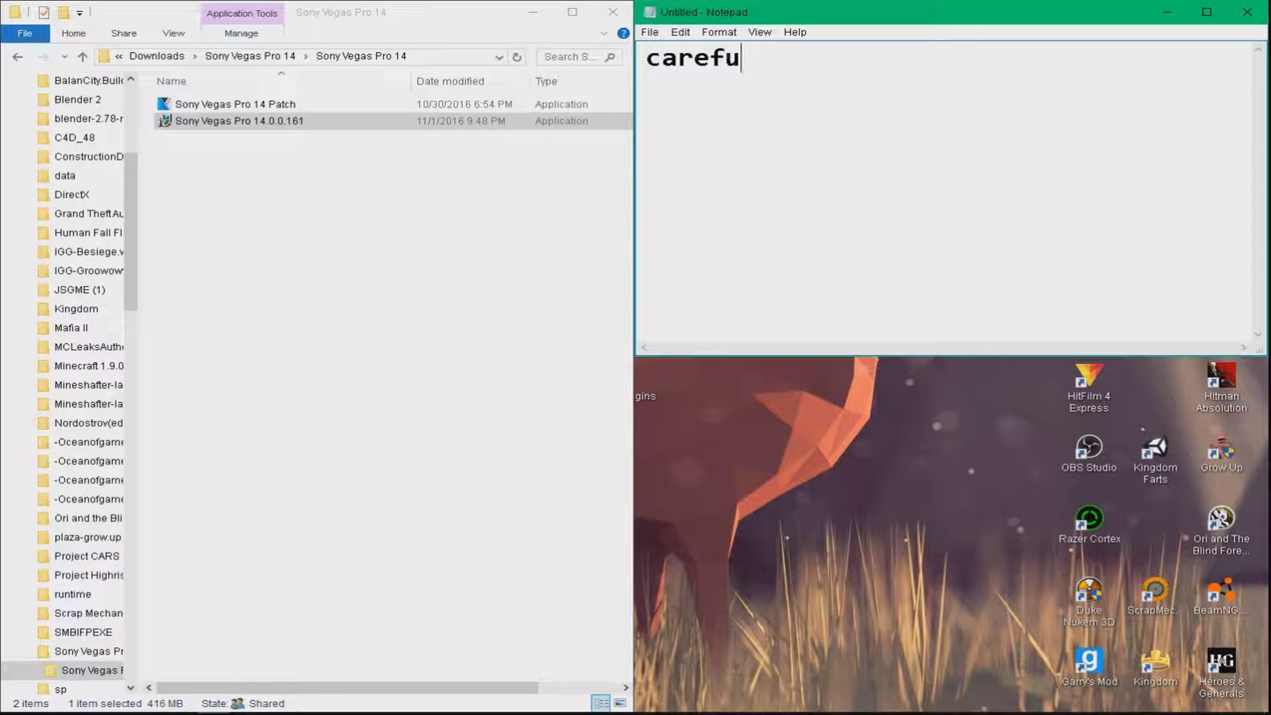
pyautogui.press('BackSpace')
pyautogui.press('BackSpace')
pyautogui.press('BackSpace')
pyautogui.press('BackSpace')
pyautogui.press('BackSpace')
pyautogui.press('BackSpace')
pyautogui.press('BackSpace')
pyautogui.press('BackSpace')
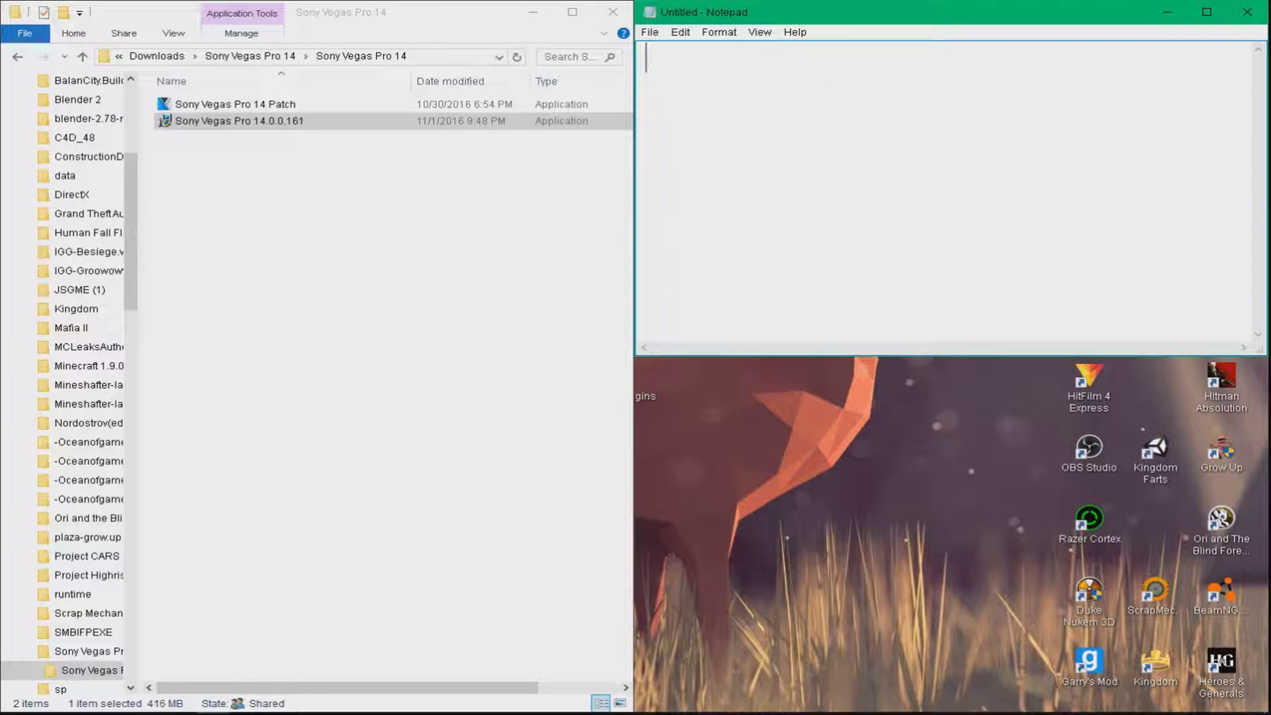
# Step: Run Sony Vegas Pro 14 Patch from the extracted folder, install the patch and finish its setup wizard
pyautogui.doubleClick(415, 104)
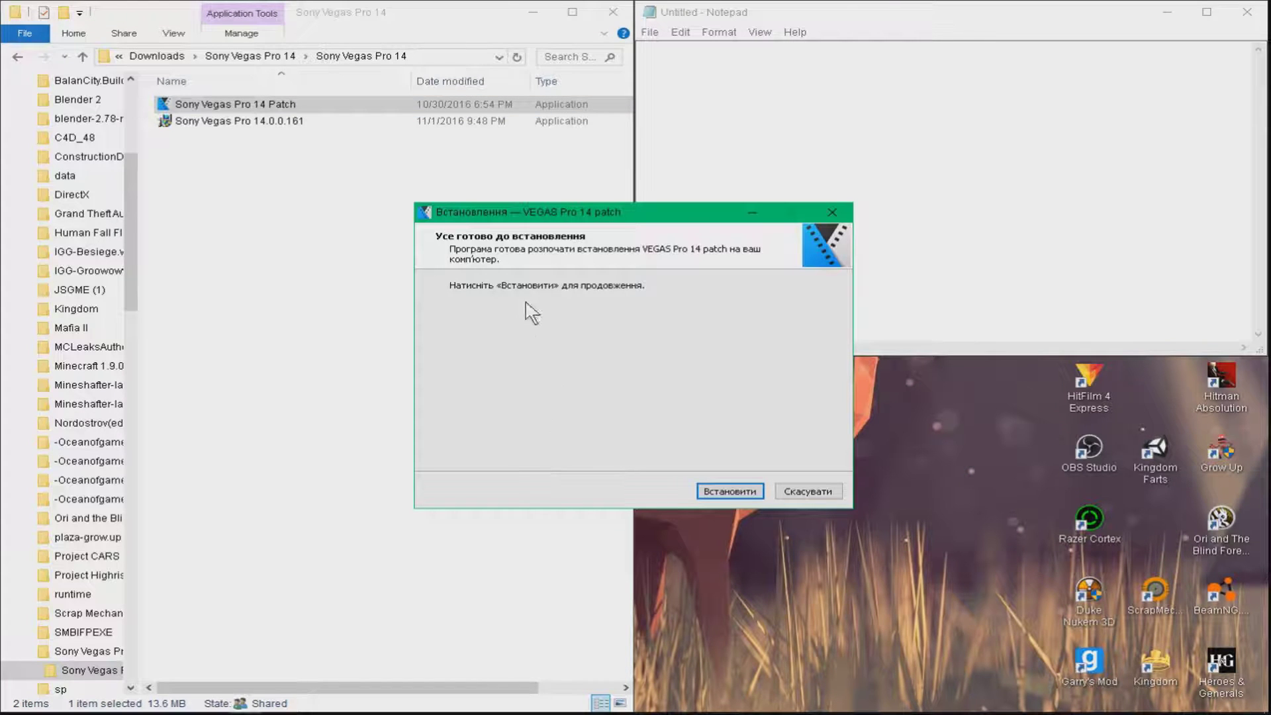
pyautogui.click(729, 490)
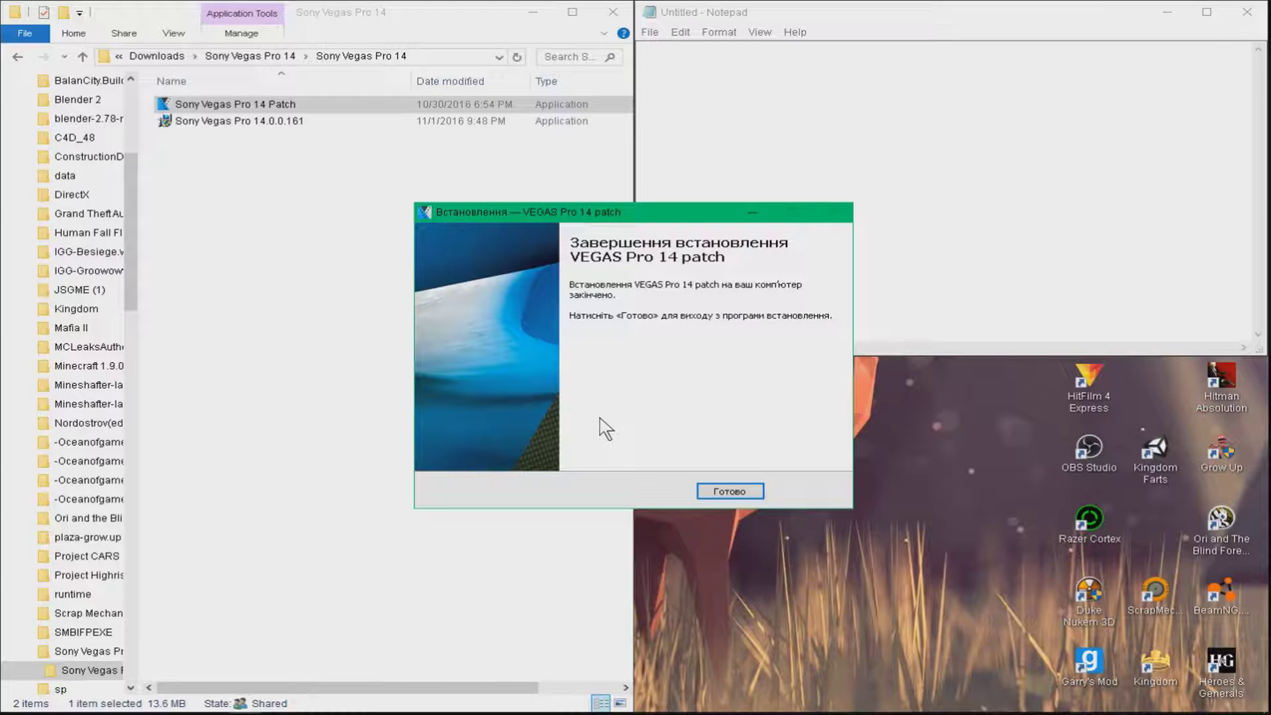
pyautogui.click(729, 492)
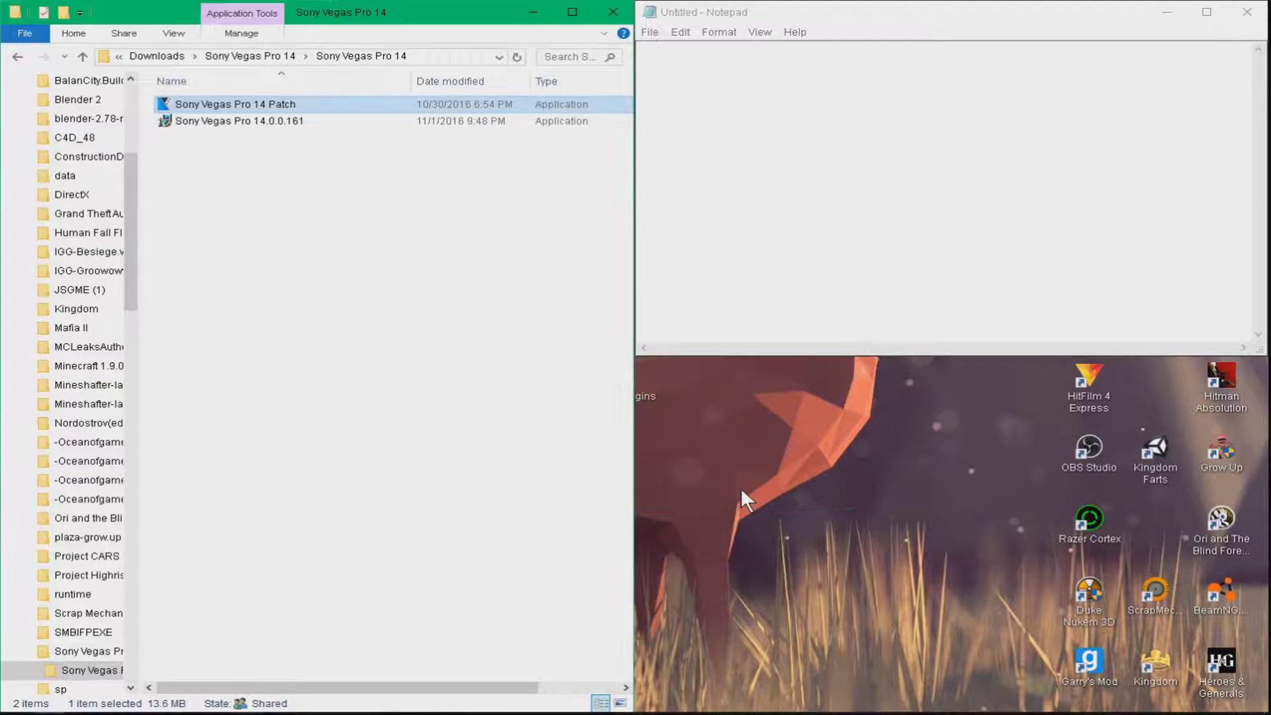
# Step: Write the note "done as easy as that" in the empty Notepad document
pyautogui.click(928, 120)
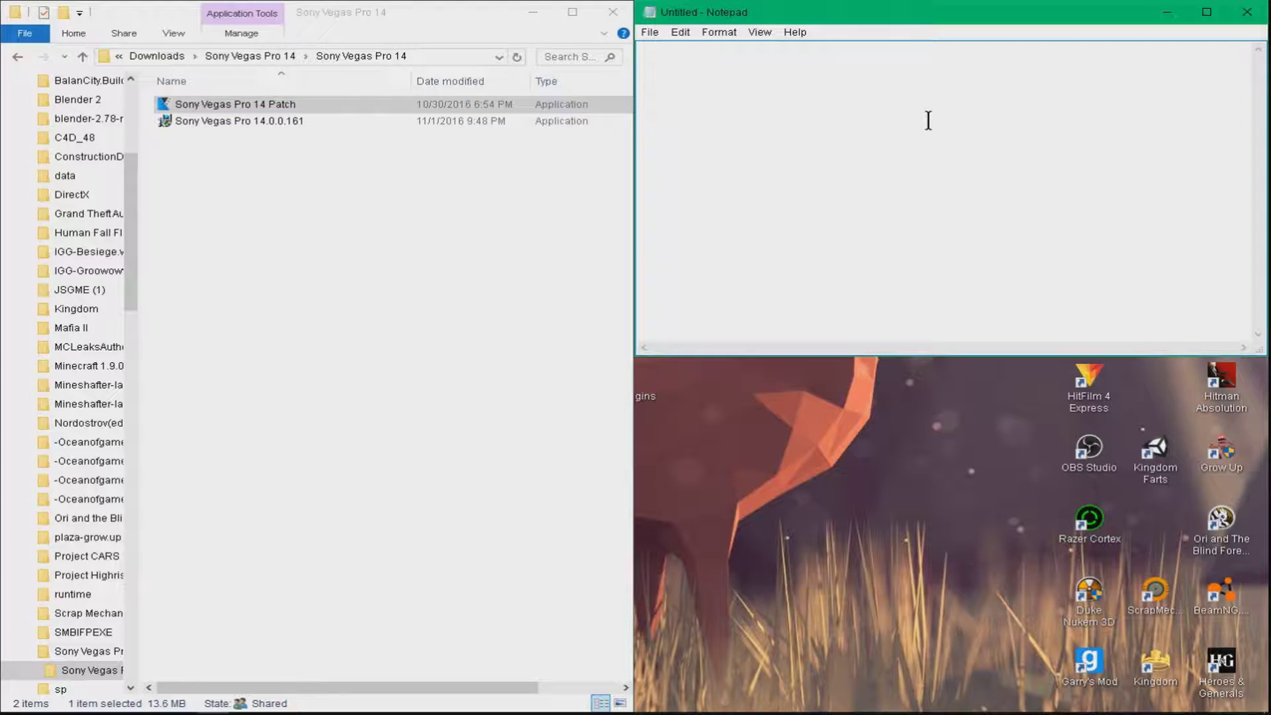
pyautogui.write('done as')
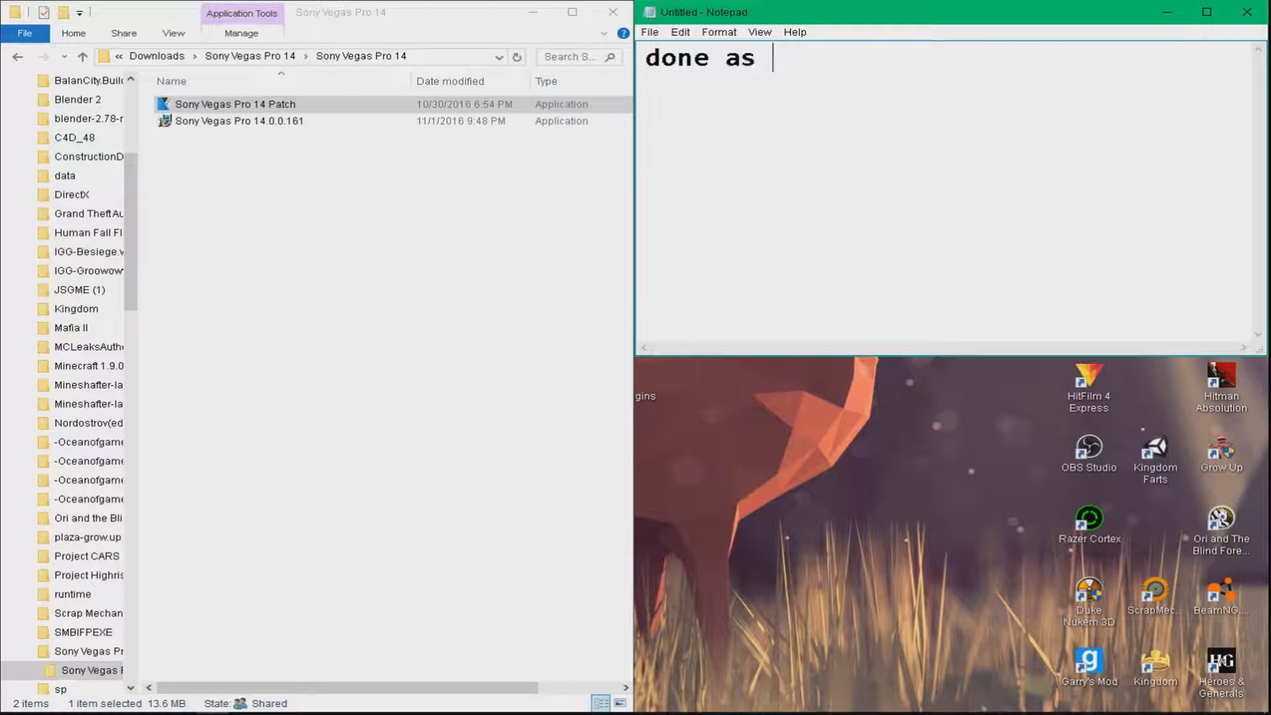
pyautogui.write(' easy as that')
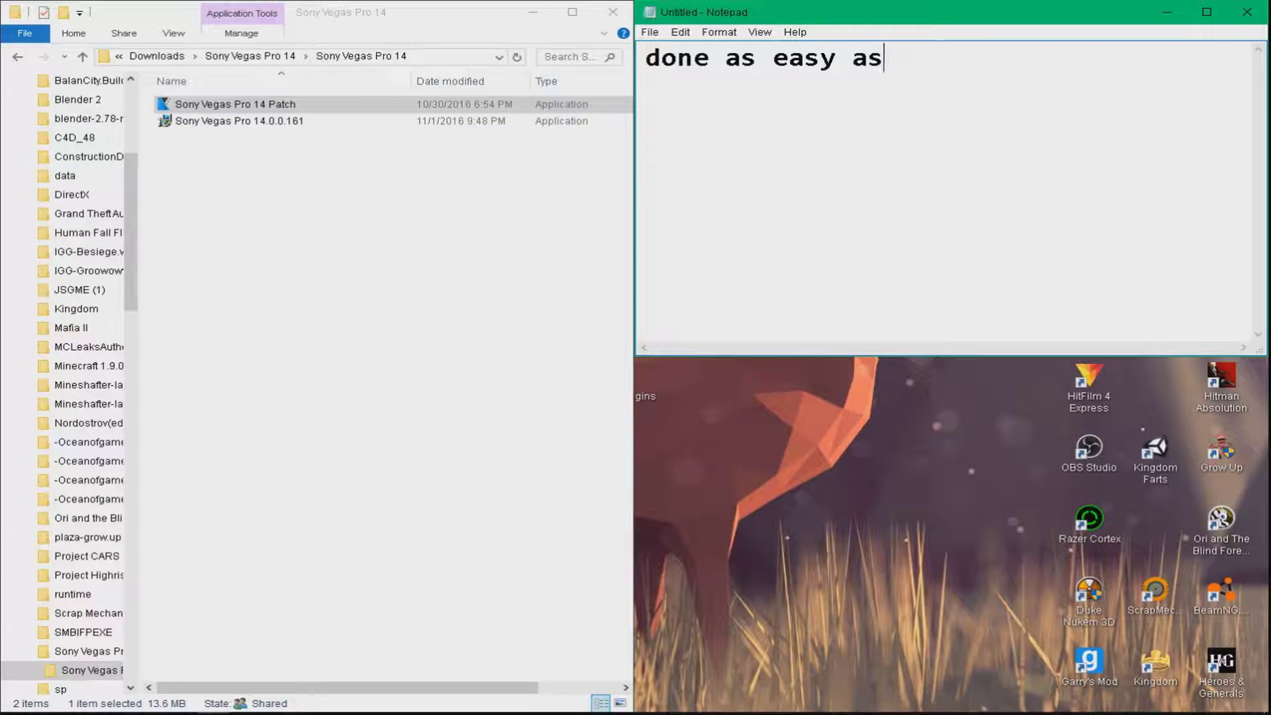
# Step: Erase the note "done as easy as that" from the Notepad document
pyautogui.press('BackSpace')
pyautogui.press('BackSpace')
pyautogui.press('BackSpace')
pyautogui.press('BackSpace')
pyautogui.press('BackSpace')
pyautogui.press('BackSpace')
pyautogui.press('BackSpace')
pyautogui.press('BackSpace')
pyautogui.press('BackSpace')
pyautogui.press('BackSpace')
pyautogui.press('BackSpace')
pyautogui.press('BackSpace')
pyautogui.press('BackSpace')
pyautogui.press('BackSpace')
pyautogui.press('BackSpace')
pyautogui.press('BackSpace')
pyautogui.press('BackSpace')
pyautogui.press('BackSpace')
pyautogui.press('BackSpace')
pyautogui.press('BackSpace')
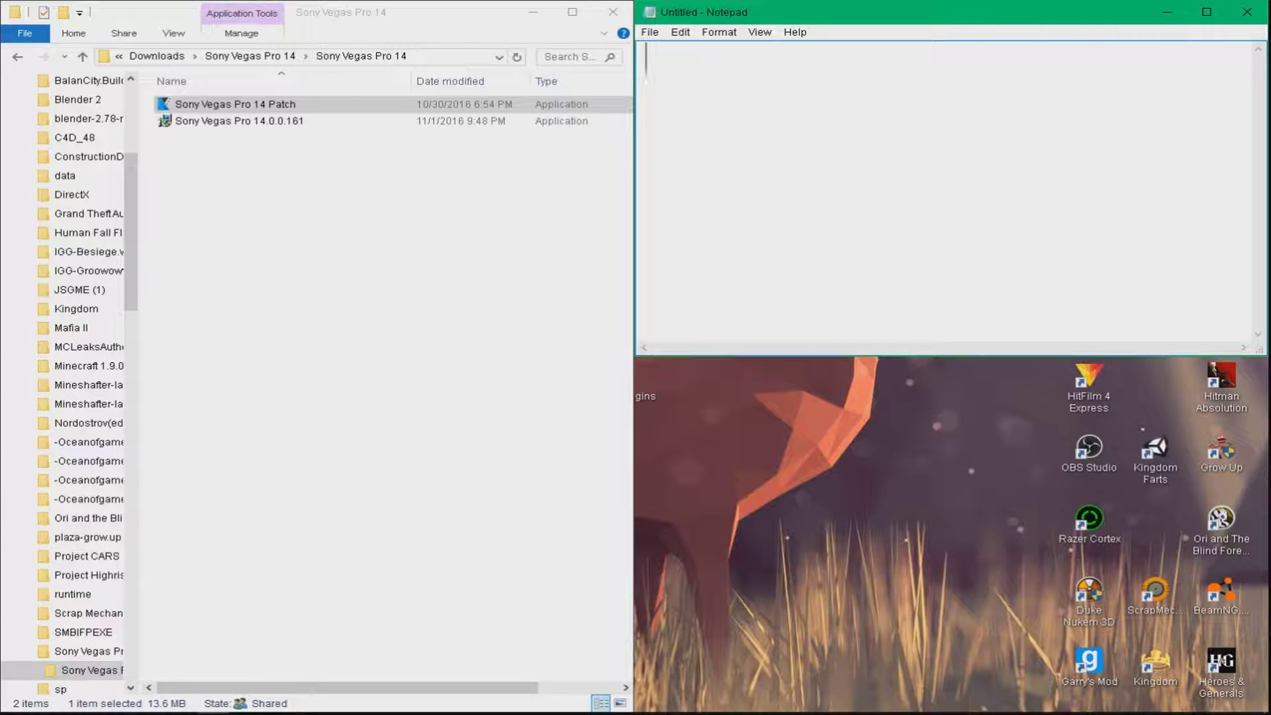
# Step: Write the note "if it says you have a virus or something" in the Notepad document
pyautogui.write('if it says yo')
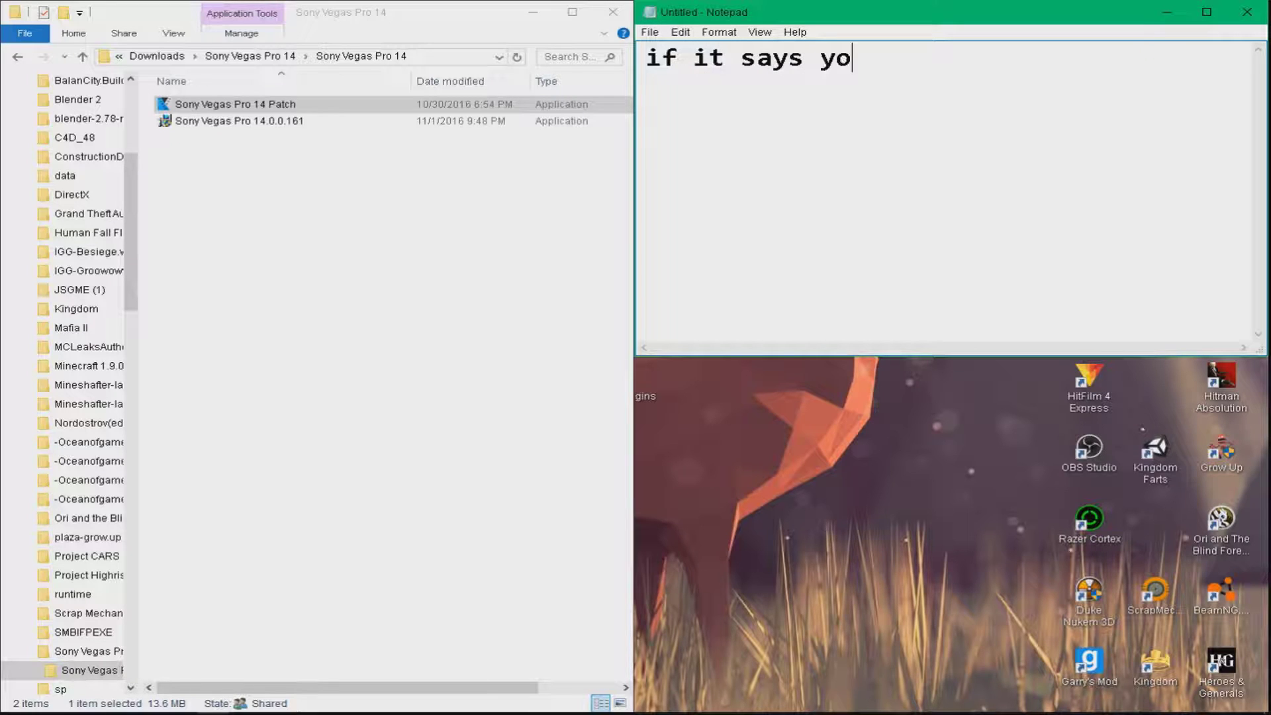
pyautogui.write('u have a ')
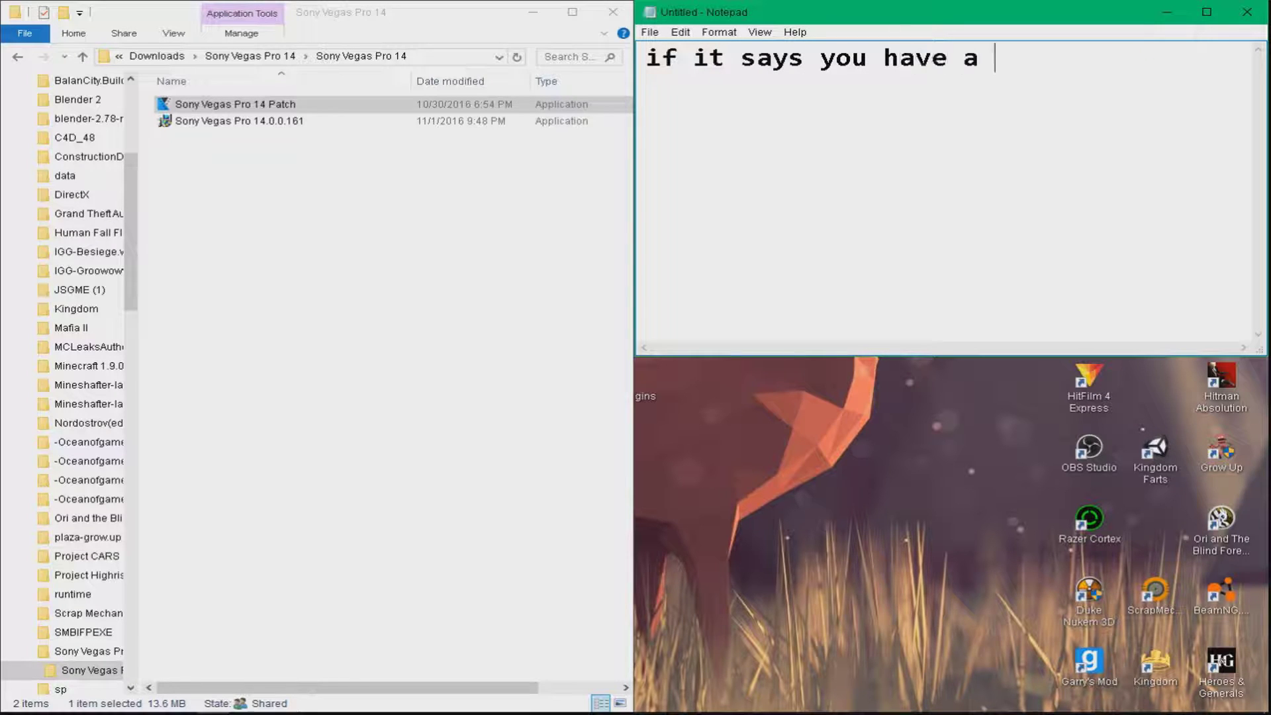
pyautogui.write('virus ')
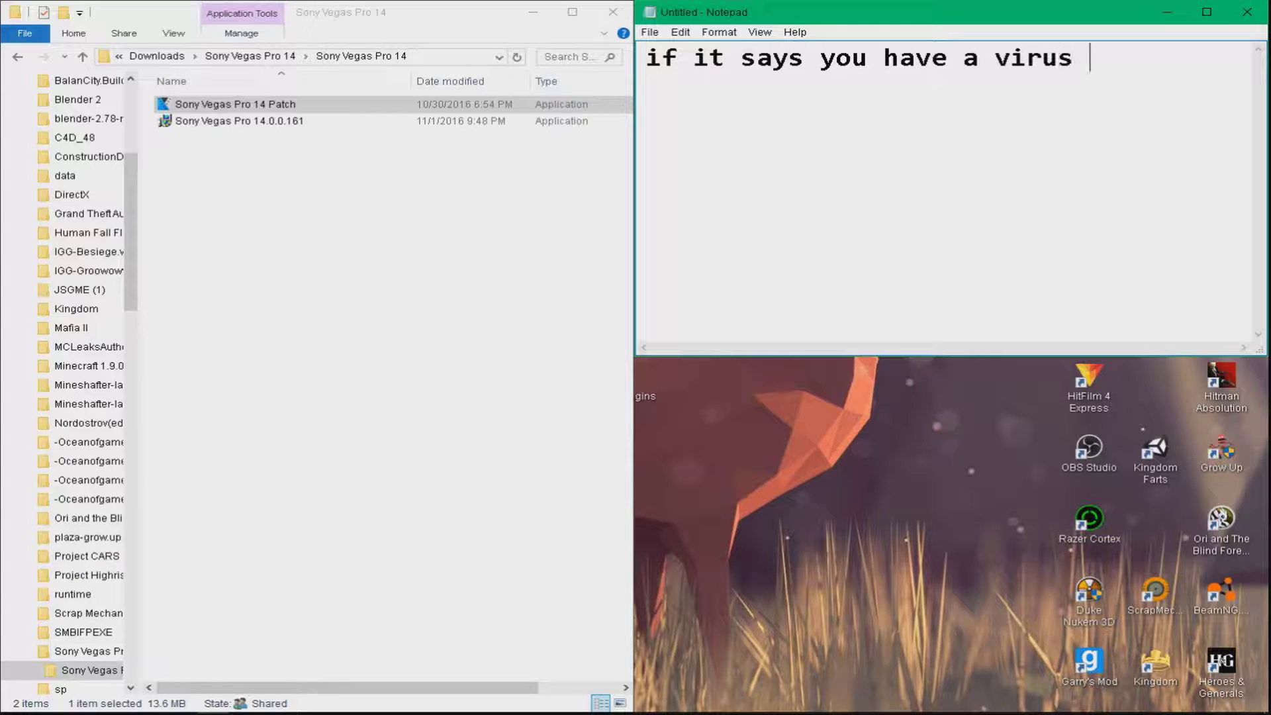
pyautogui.write('or s')
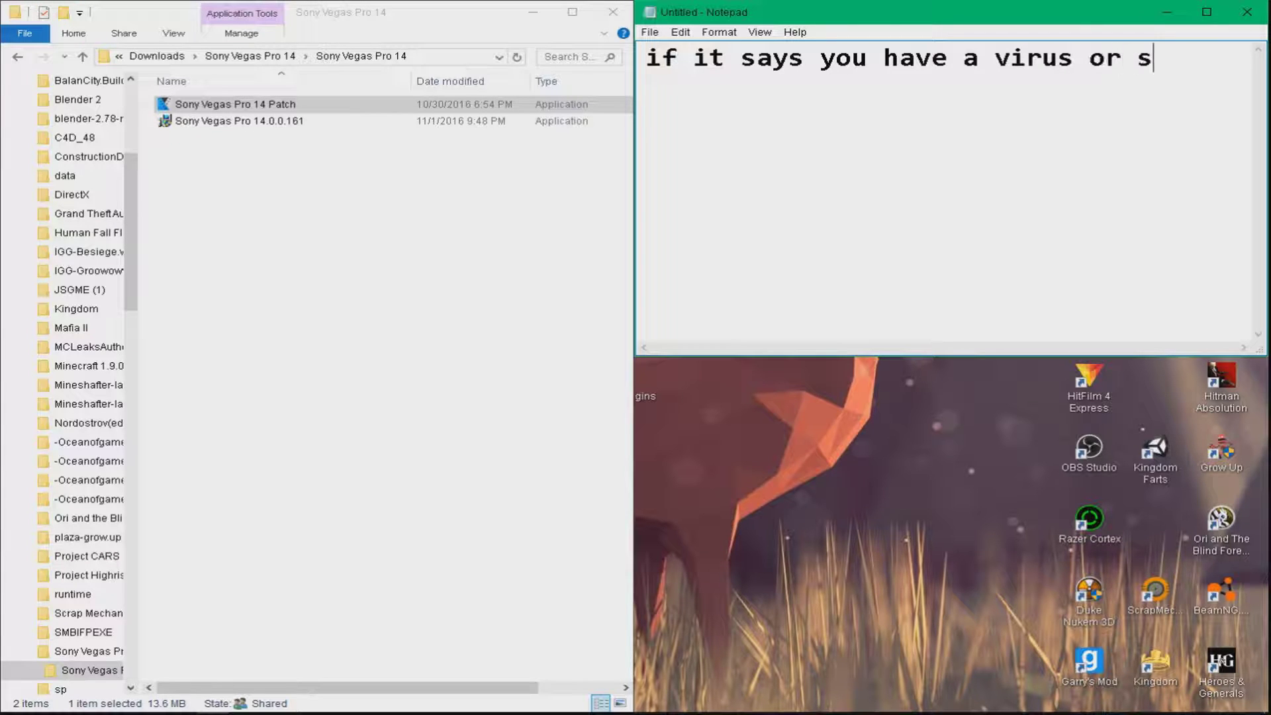
pyautogui.write('omething')
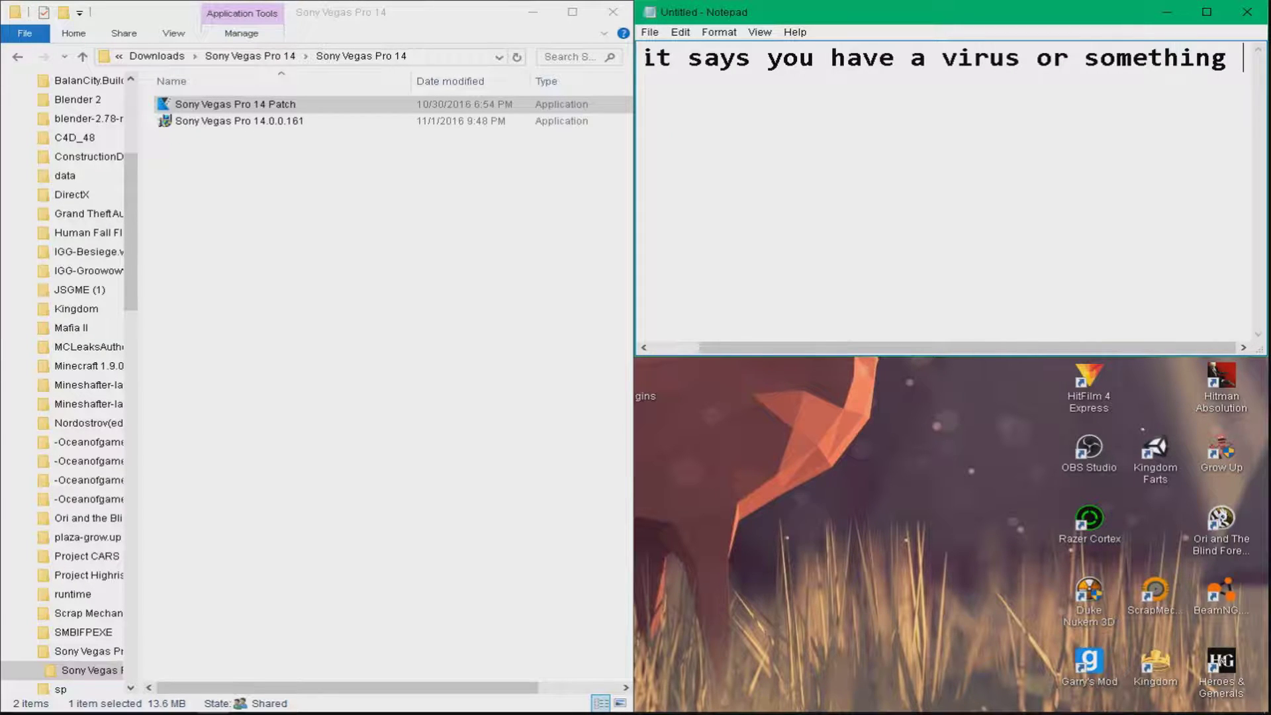
# Step: Continue the virus note on a new line with "it is false this is completely safe", placing "safe" on a third line
pyautogui.press('Return')
pyautogui.write('it ')
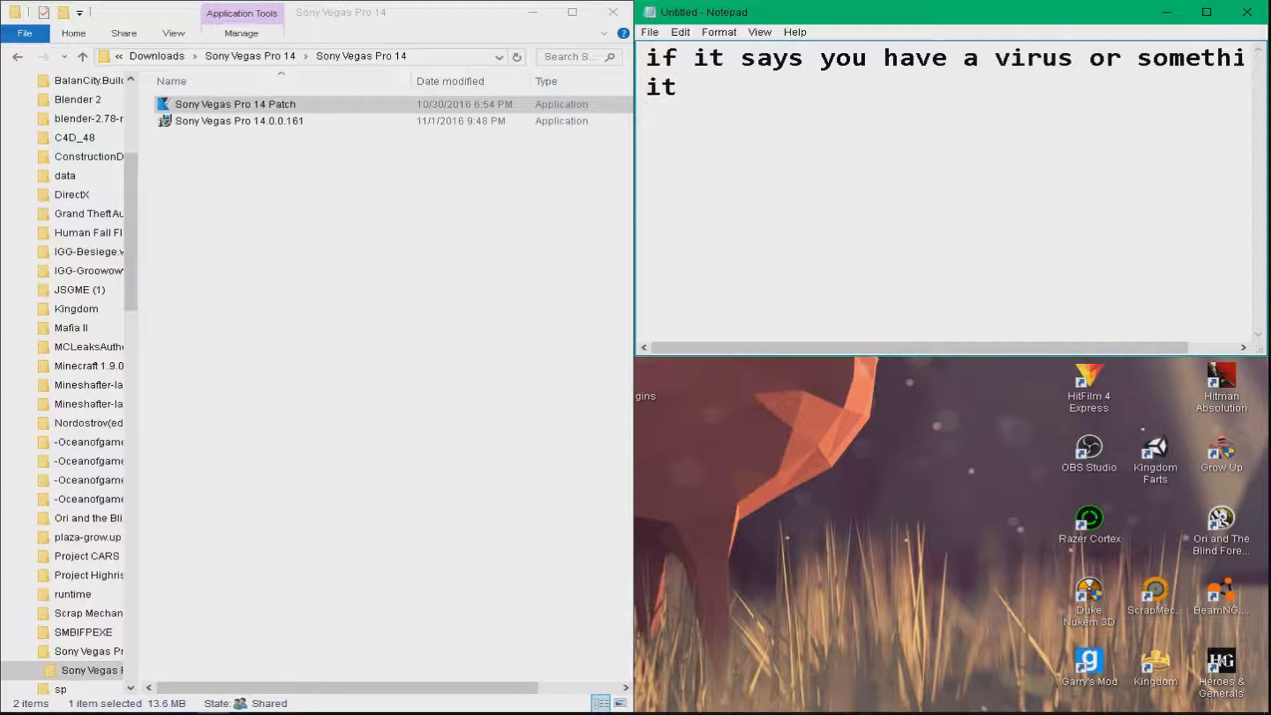
pyautogui.write('is false t')
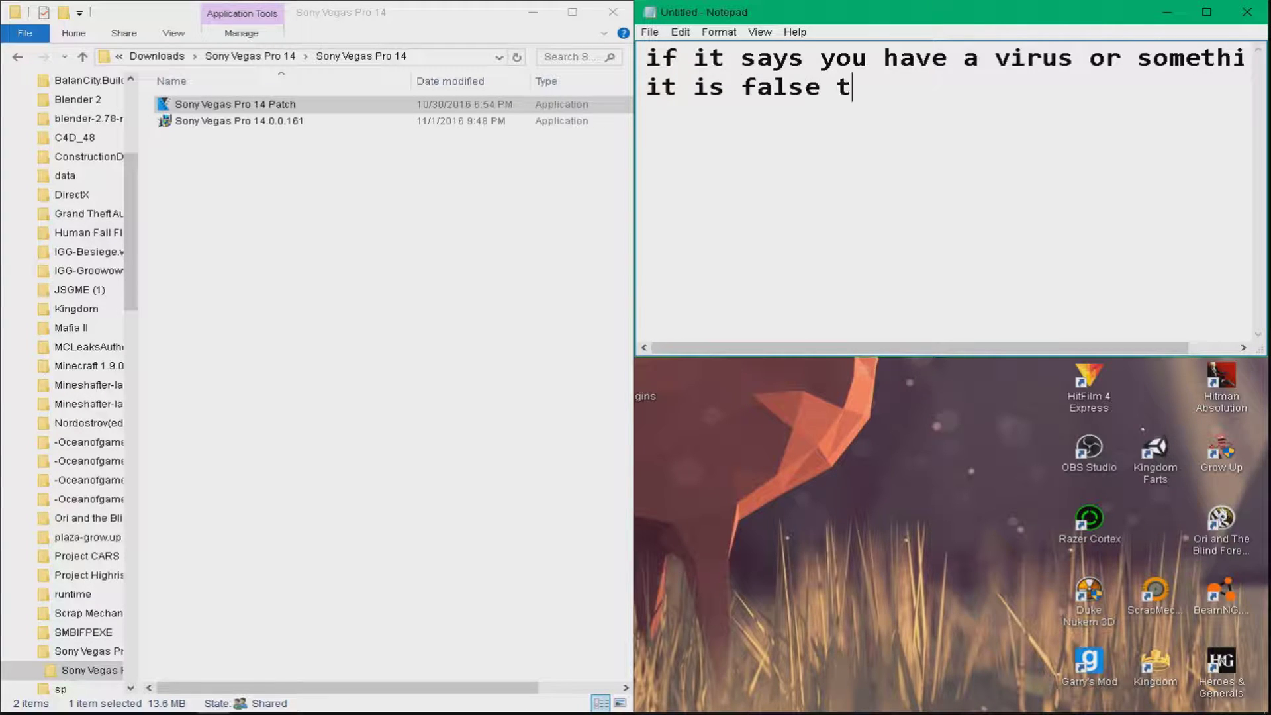
pyautogui.write('his is complet')
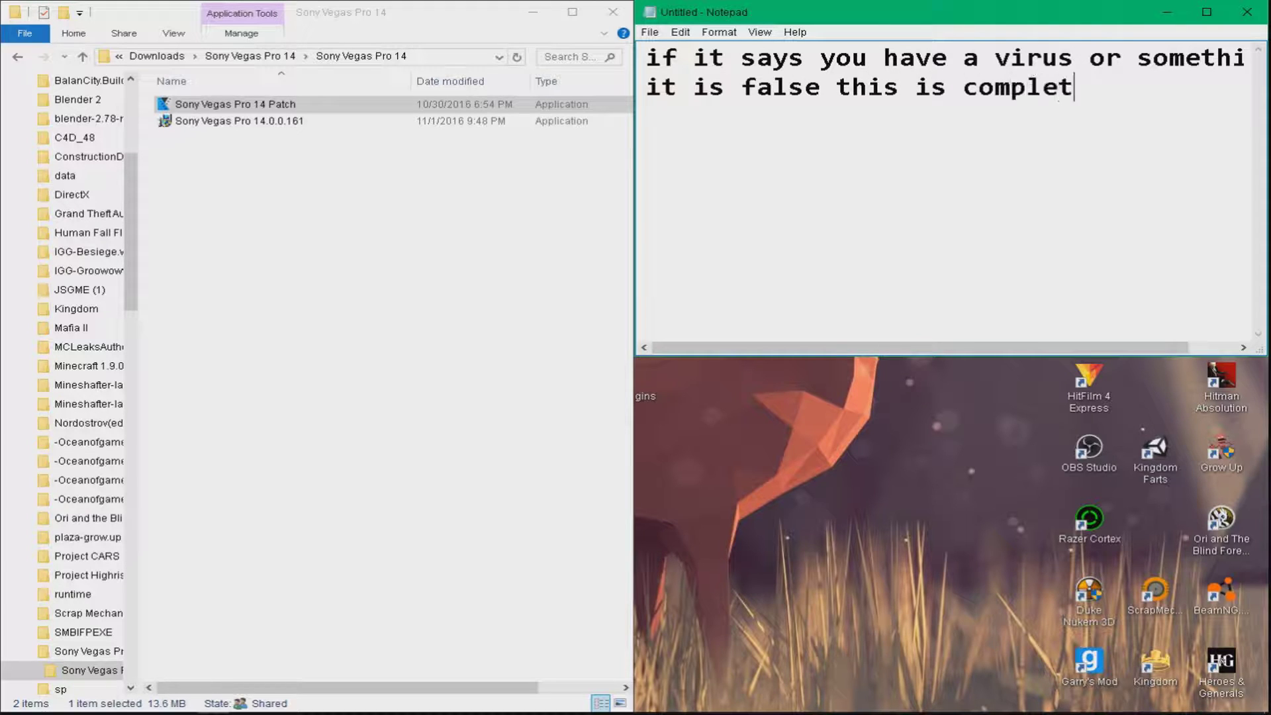
pyautogui.write('ely ')
pyautogui.write('safe')
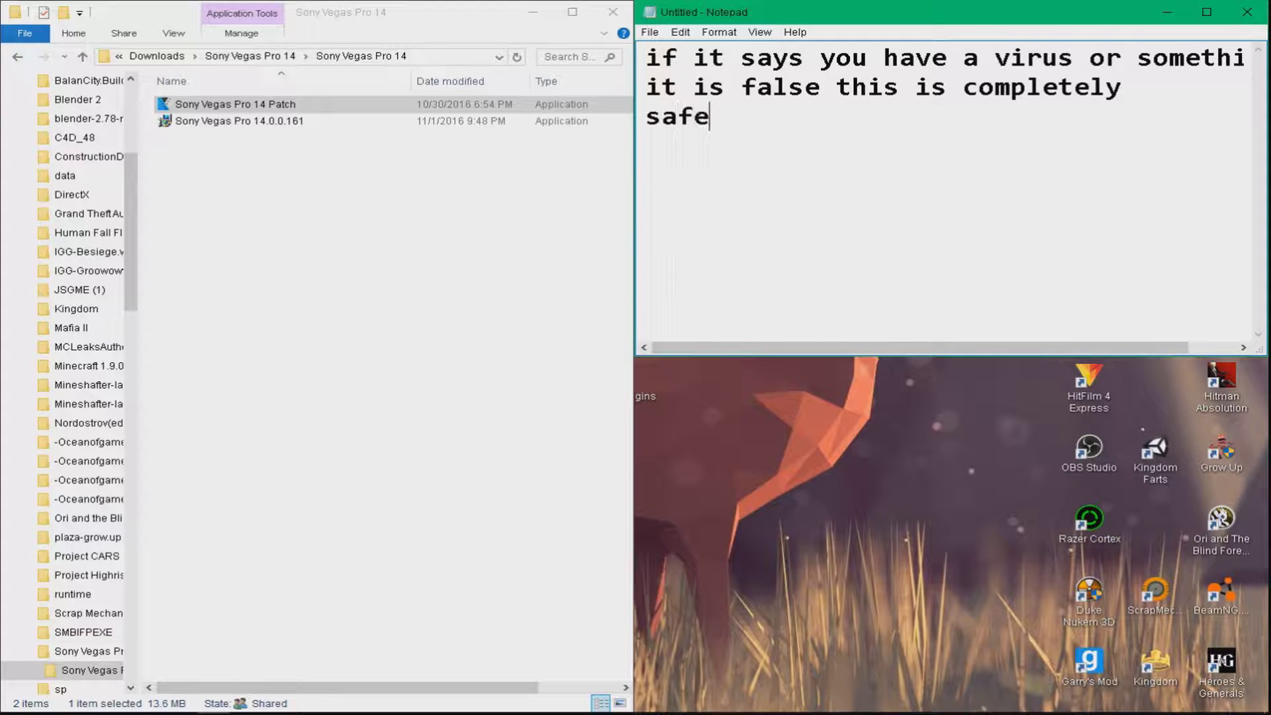
# Step: Replace the virus note in the Notepad document with "then open the software"
pyautogui.moveTo(817, 142); pyautogui.dragTo(506, 42)
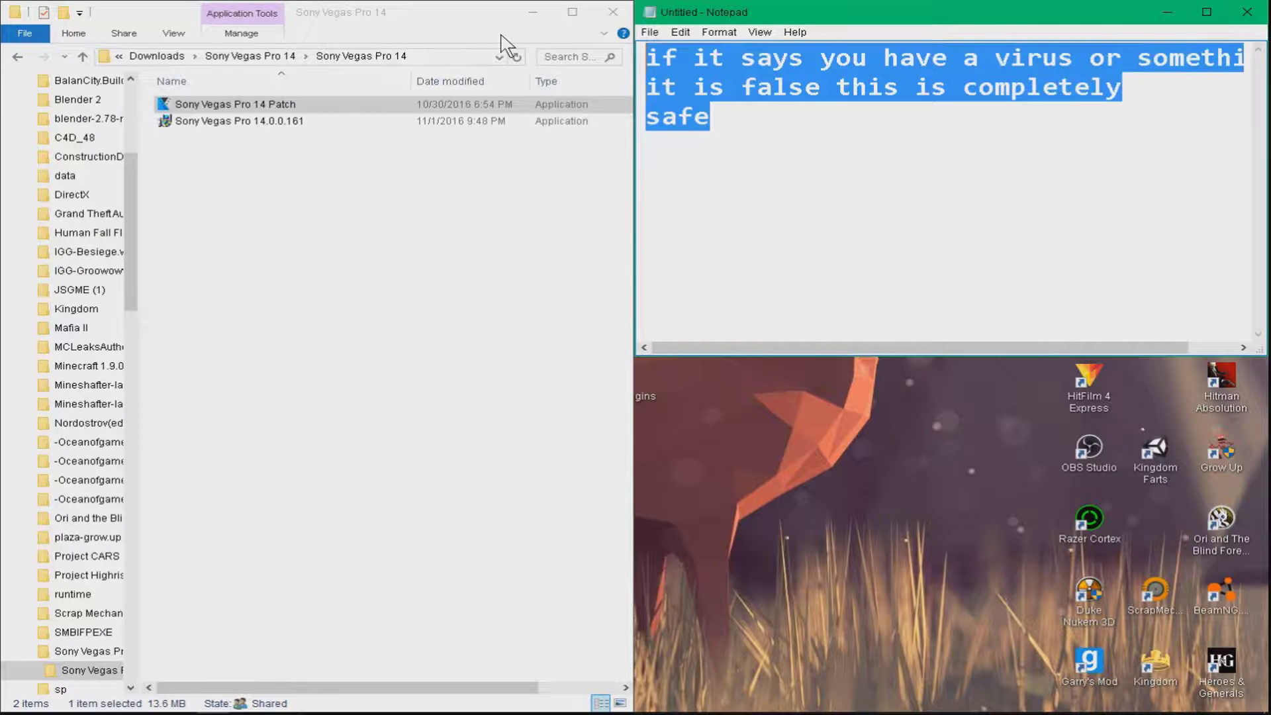
pyautogui.press('BackSpace')
pyautogui.write('then ')
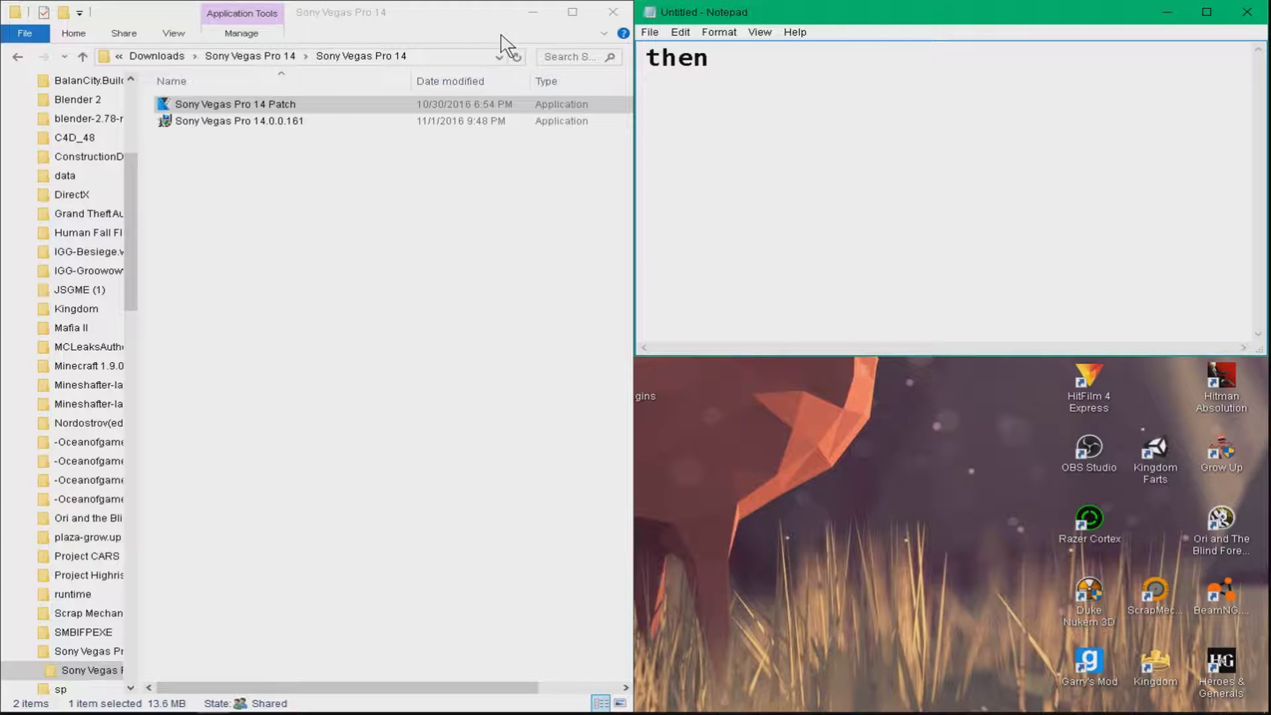
pyautogui.write('open t')
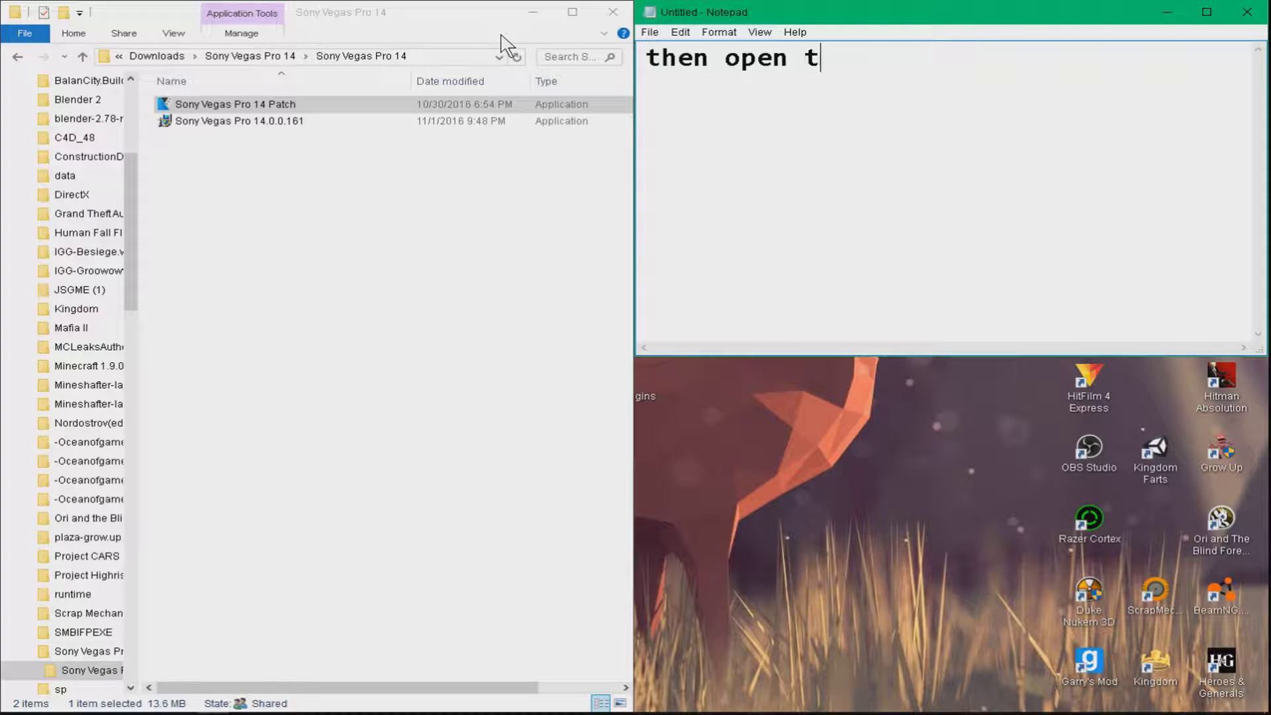
pyautogui.write('he soft')
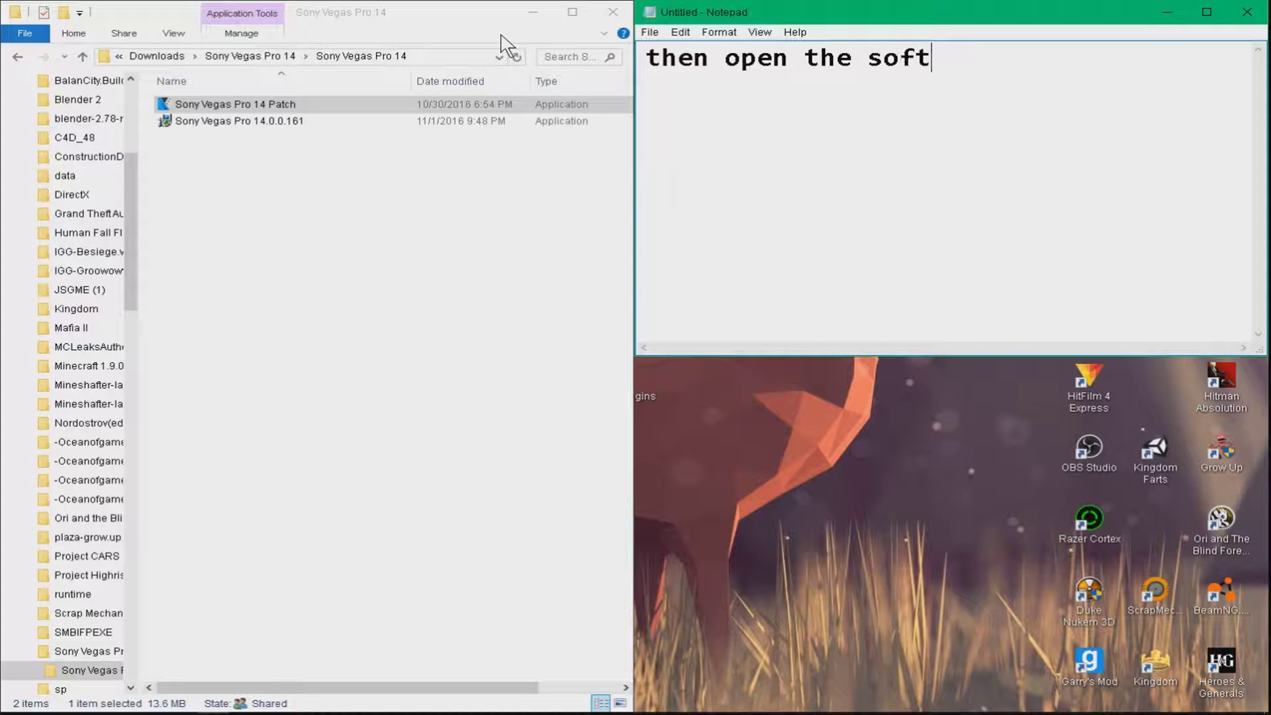
pyautogui.write('ware')
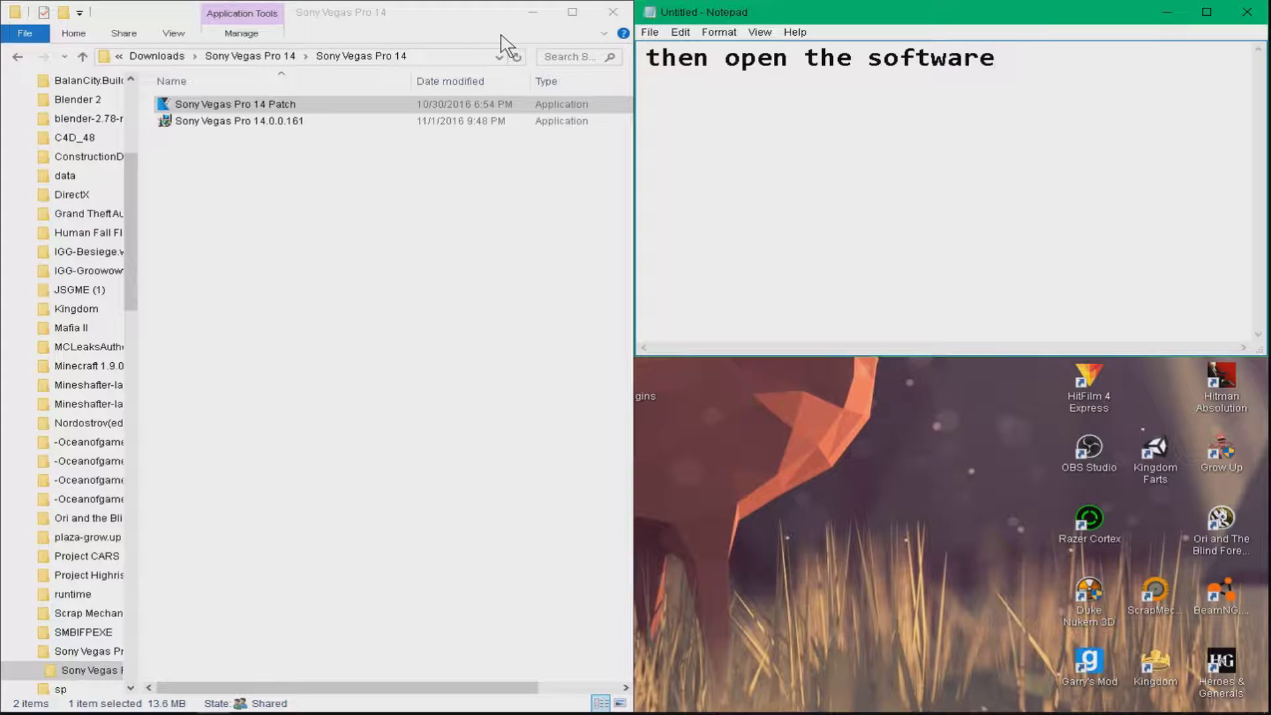
# Step: Erase the note "then open the software" and close the Sony Vegas Pro 14 folder window and Notepad
pyautogui.press('BackSpace')
pyautogui.press('BackSpace')
pyautogui.press('BackSpace')
pyautogui.press('BackSpace')
pyautogui.press('BackSpace')
pyautogui.press('BackSpace')
pyautogui.press('BackSpace')
pyautogui.press('BackSpace')
pyautogui.press('BackSpace')
pyautogui.press('BackSpace')
pyautogui.press('BackSpace')
pyautogui.press('BackSpace')
pyautogui.press('BackSpace')
pyautogui.press('BackSpace')
pyautogui.press('BackSpace')
pyautogui.press('BackSpace')
pyautogui.press('BackSpace')
pyautogui.press('BackSpace')
pyautogui.press('BackSpace')
pyautogui.press('BackSpace')
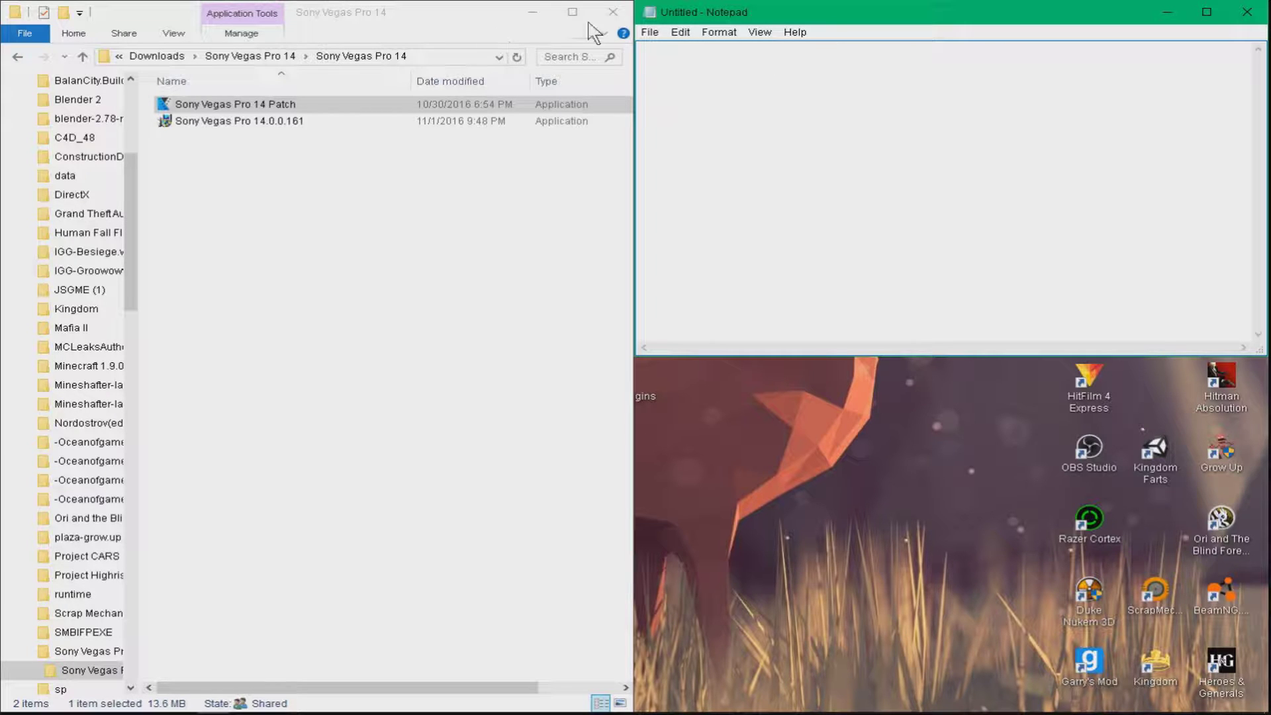
pyautogui.click(613, 12)
pyautogui.click(1247, 12)
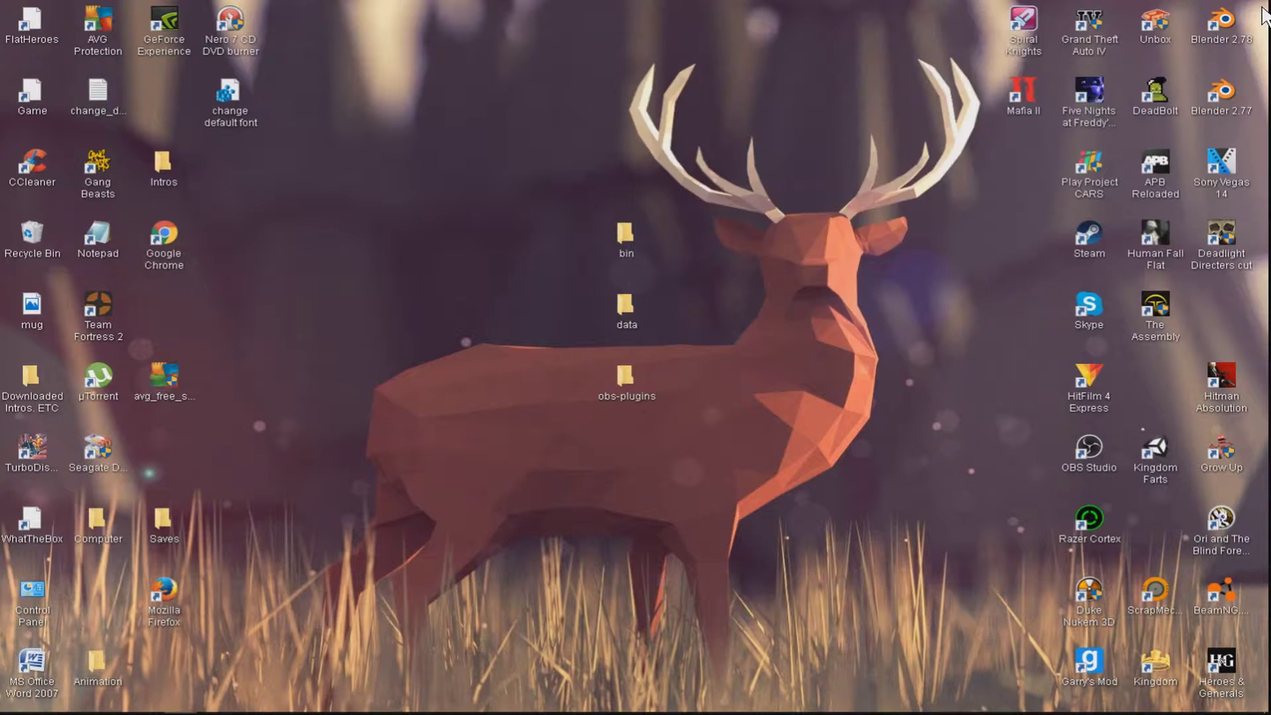
# Step: Move the bin, data and obs-plugins folders beside the Saves folder and the Sony Vegas 14 shortcut to the middle of the desktop
pyautogui.moveTo(668, 417); pyautogui.dragTo(463, 325)
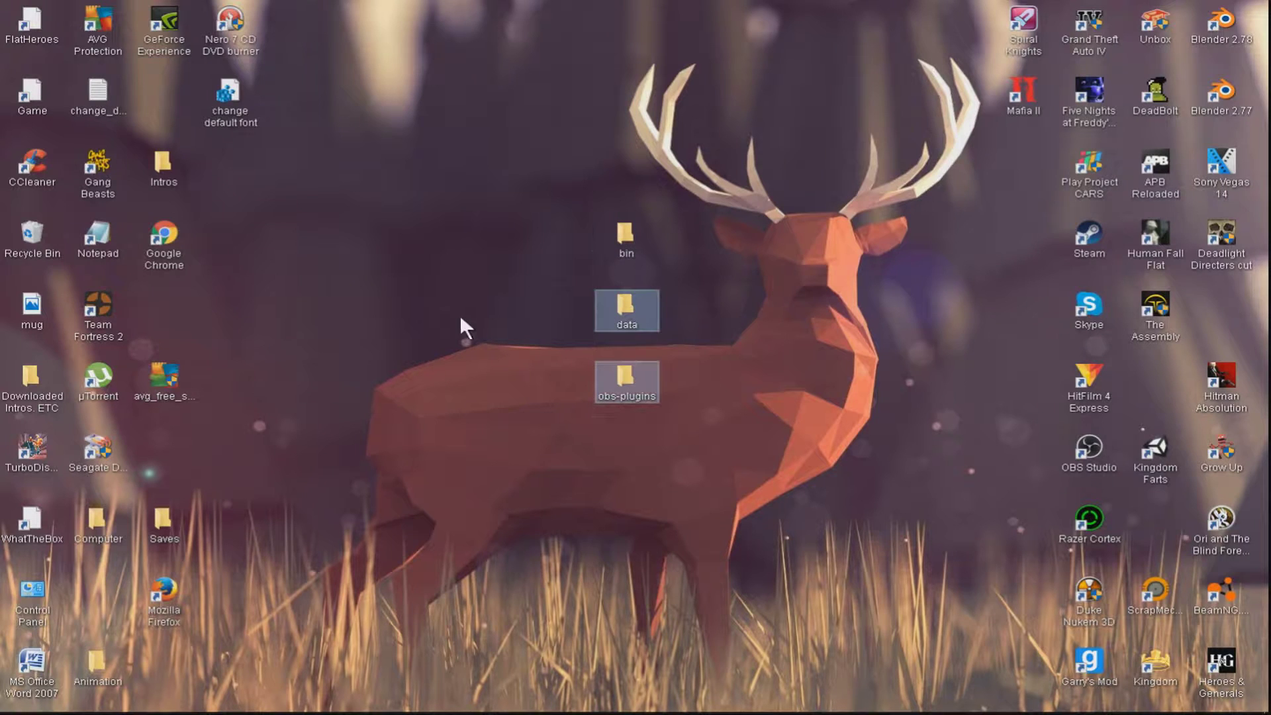
pyautogui.moveTo(563, 179); pyautogui.dragTo(629, 341)
pyautogui.moveTo(630, 237); pyautogui.dragTo(217, 417)
pyautogui.click(963, 237)
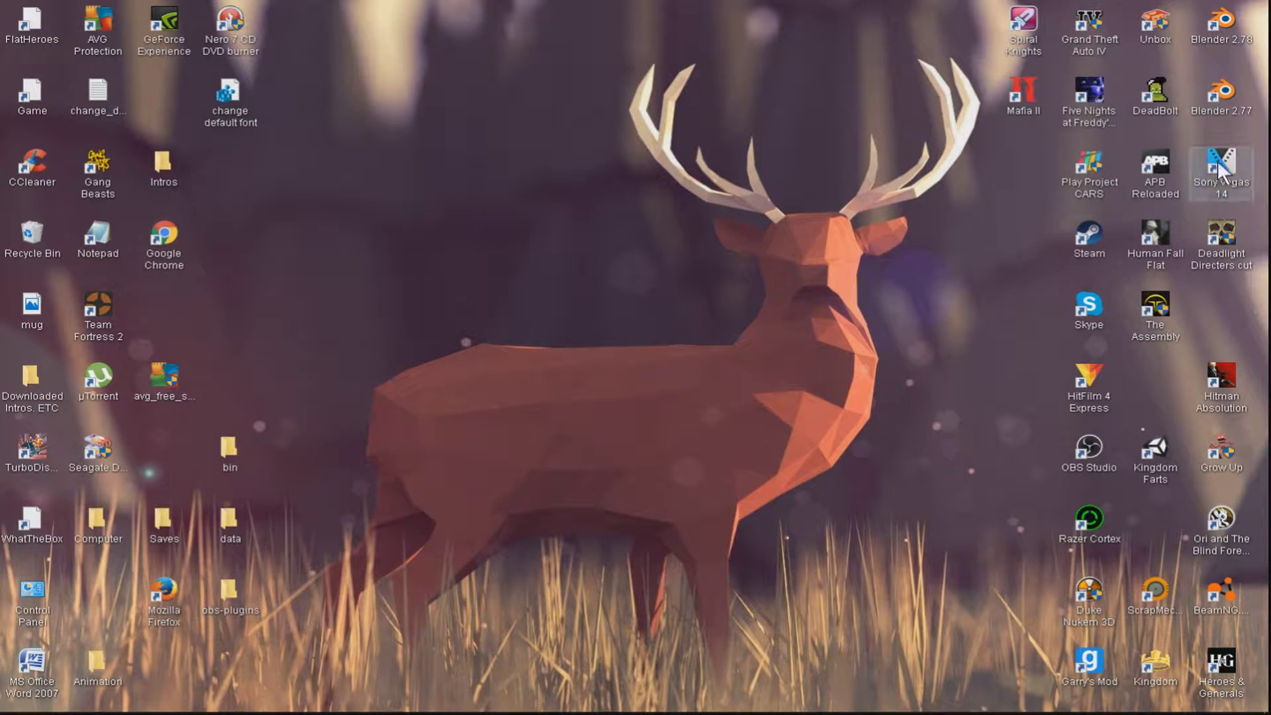
pyautogui.moveTo(1198, 182); pyautogui.dragTo(537, 254)
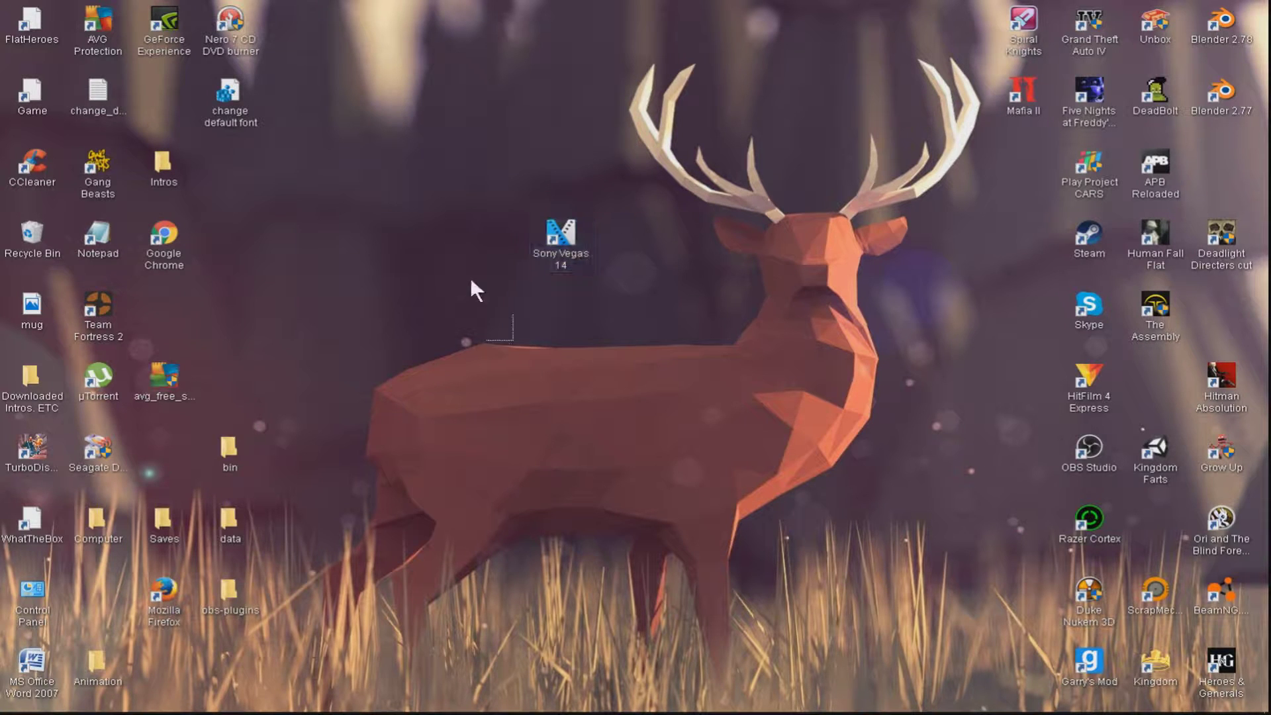
pyautogui.moveTo(639, 190); pyautogui.dragTo(450, 284)
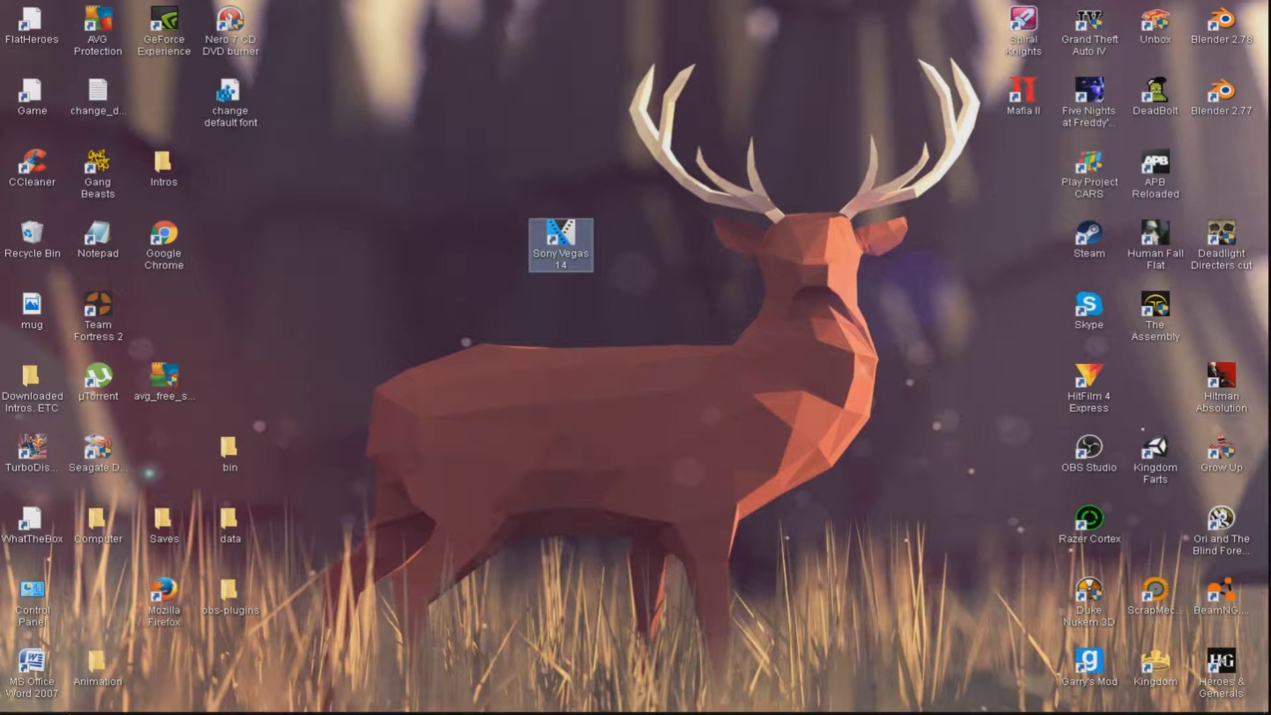
# Step: Launch Sony Vegas 14 from its desktop shortcut and dismiss the warning about the missing project file
pyautogui.moveTo(102, 709)
pyautogui.click(697, 269)
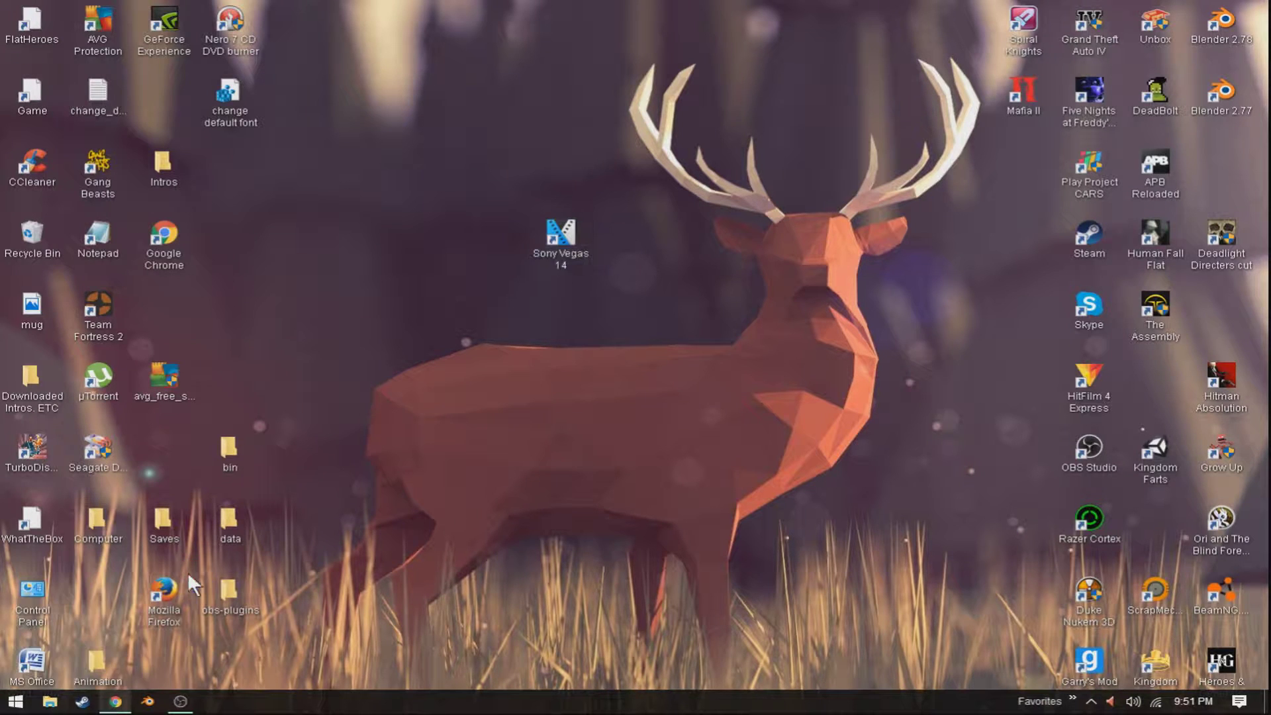
pyautogui.click(572, 251)
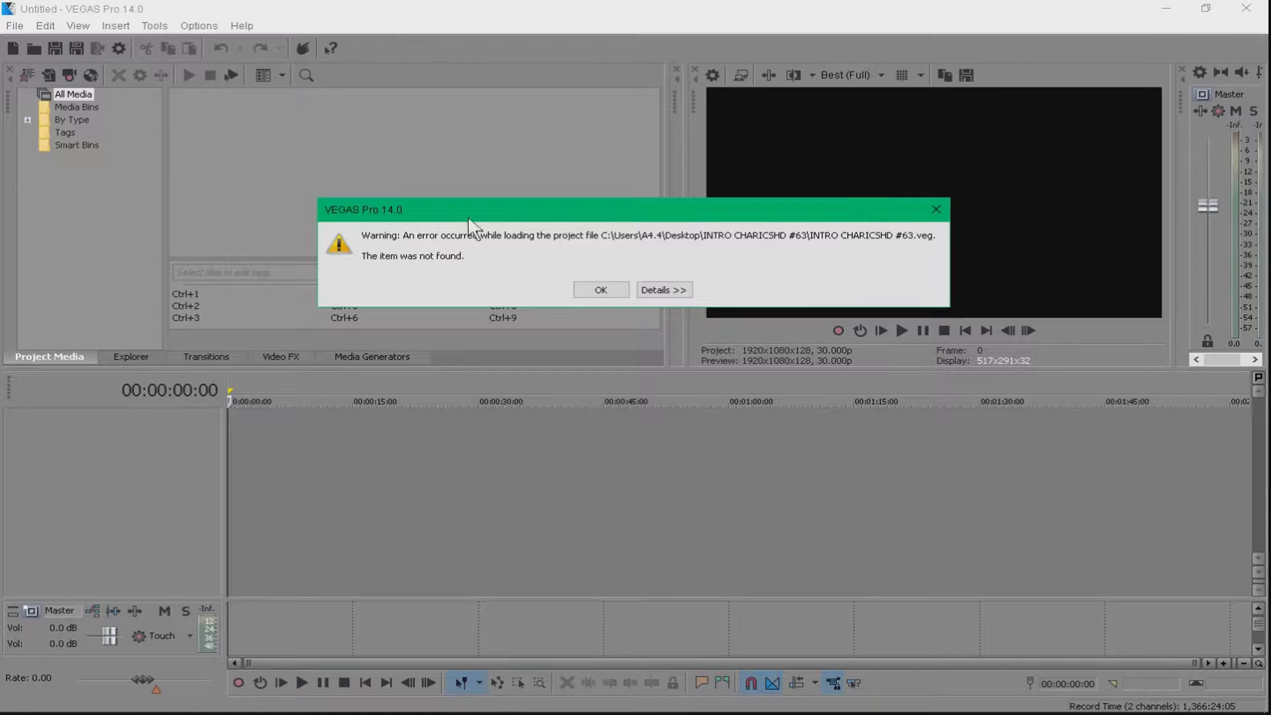
pyautogui.click(602, 289)
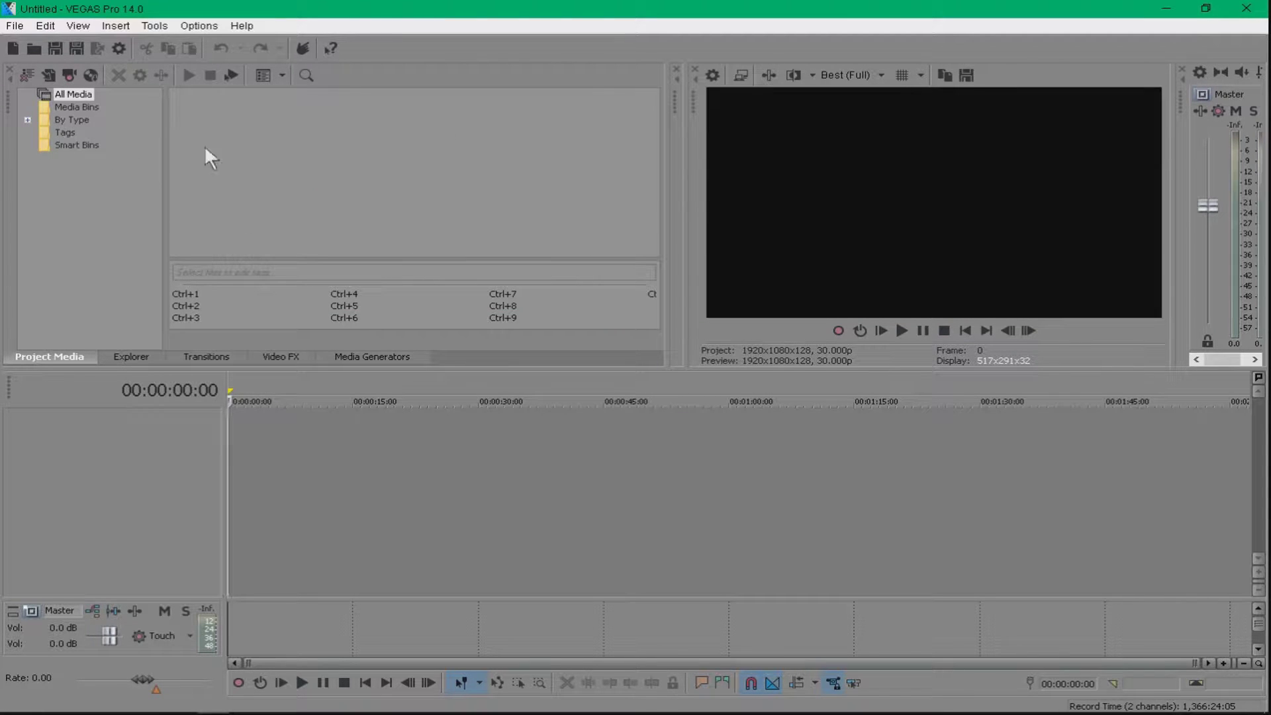
pyautogui.click(714, 75)
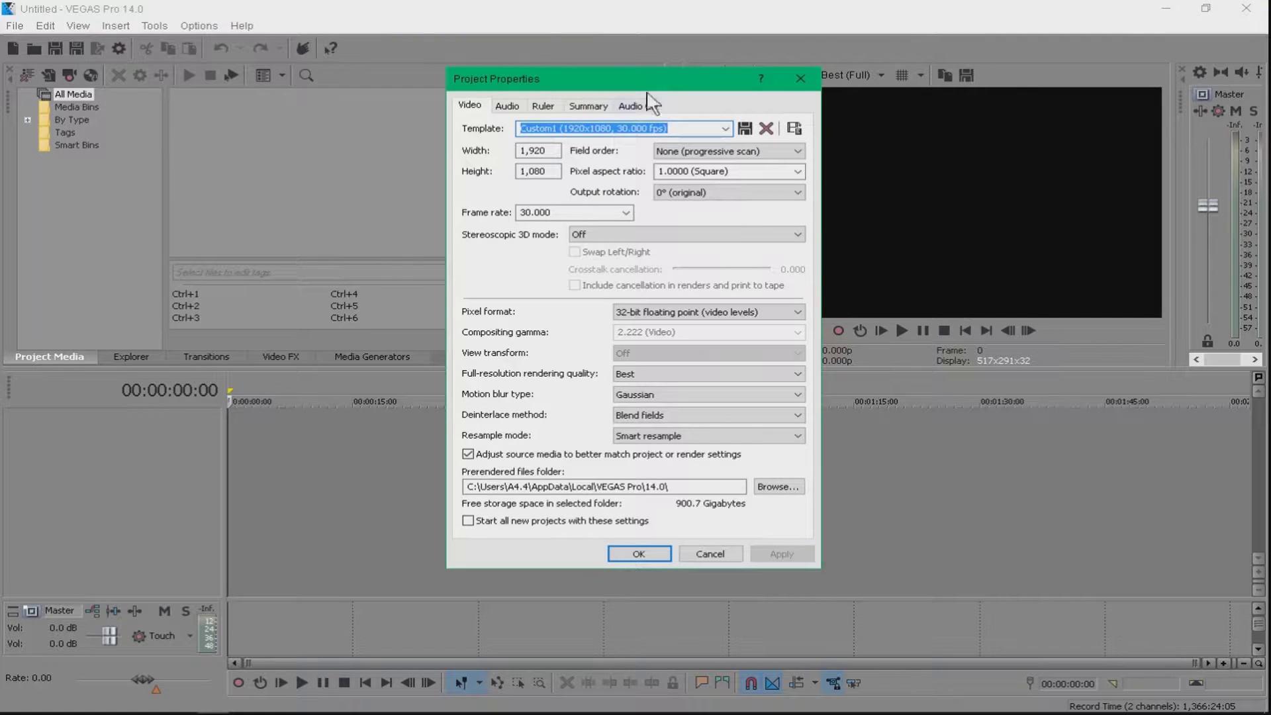
pyautogui.click(717, 13)
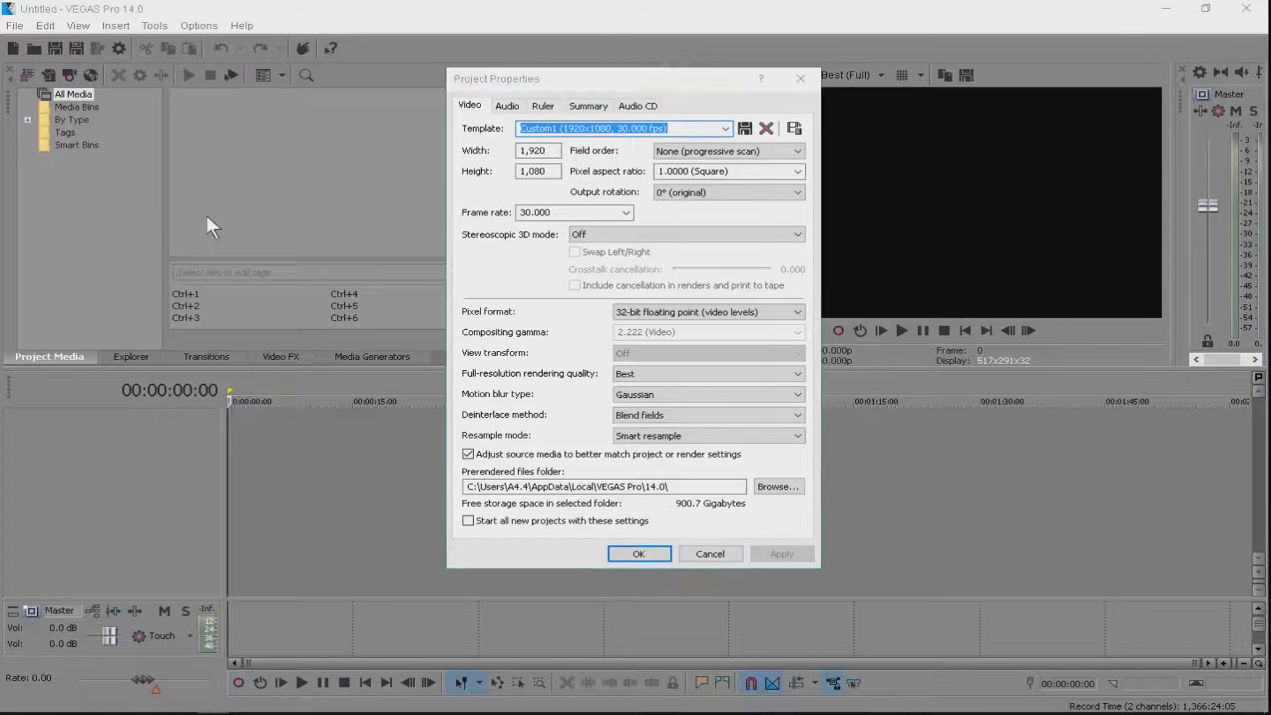
pyautogui.click(798, 77)
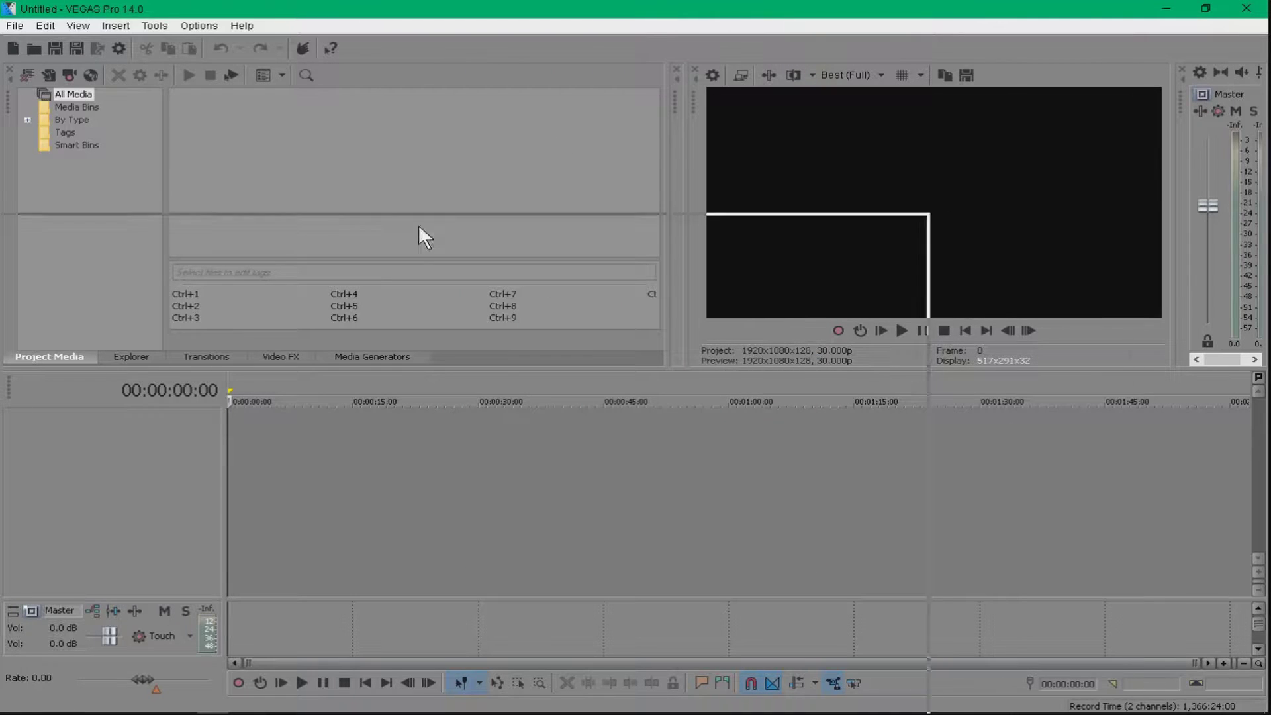
# Step: Fit VEGAS Pro to the right half of the screen and place a new blank Notepad document in the left half
pyautogui.press('super+Right')
pyautogui.click(276, 183)
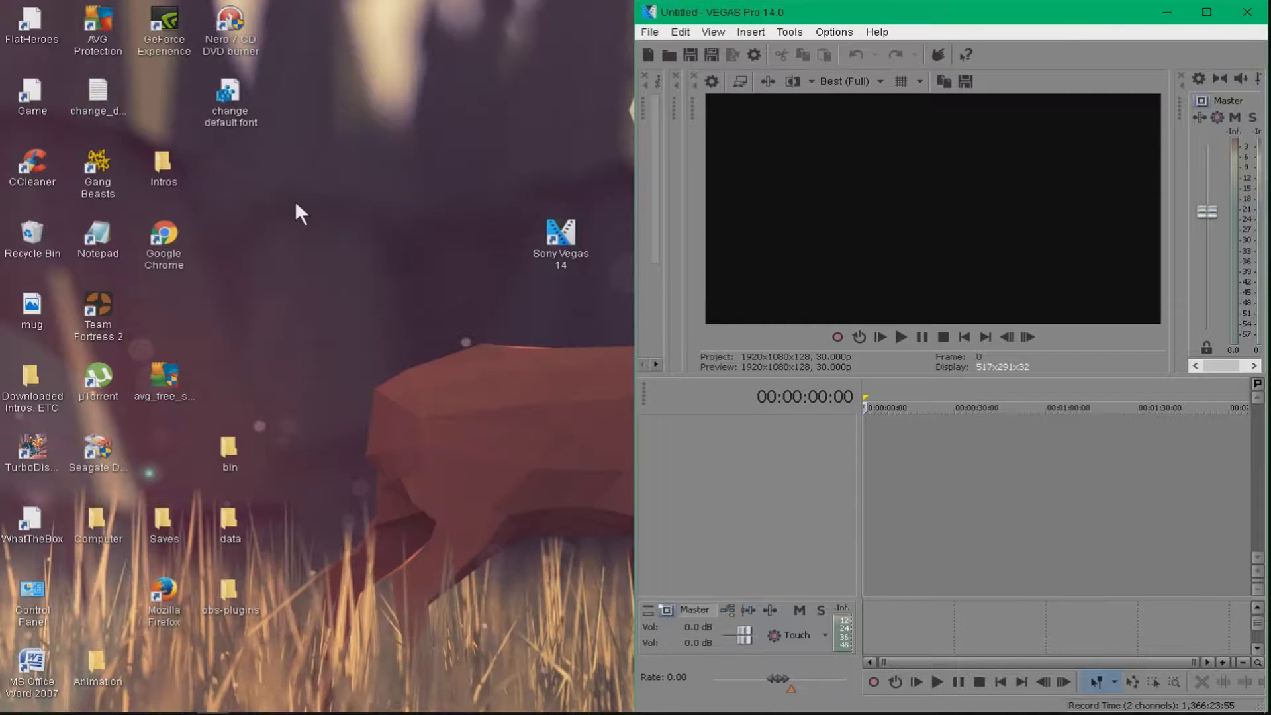
pyautogui.doubleClick(106, 245)
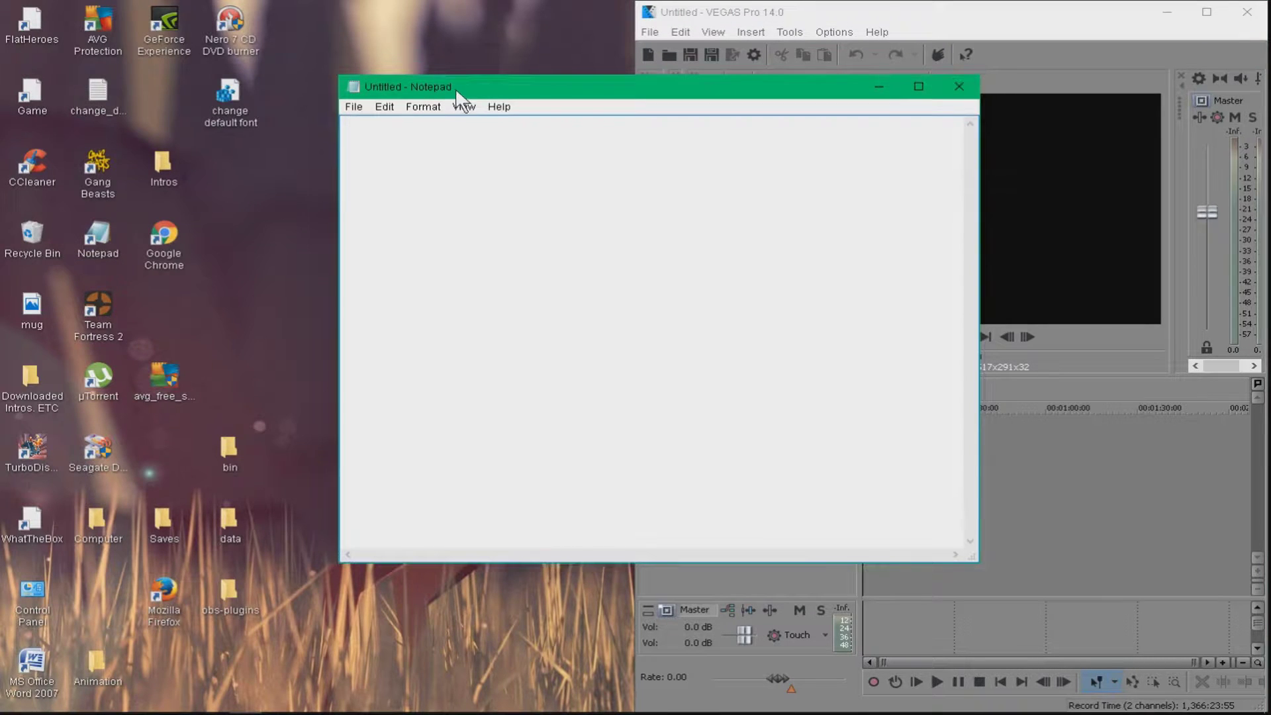
pyautogui.moveTo(455, 87); pyautogui.dragTo(5, 309)
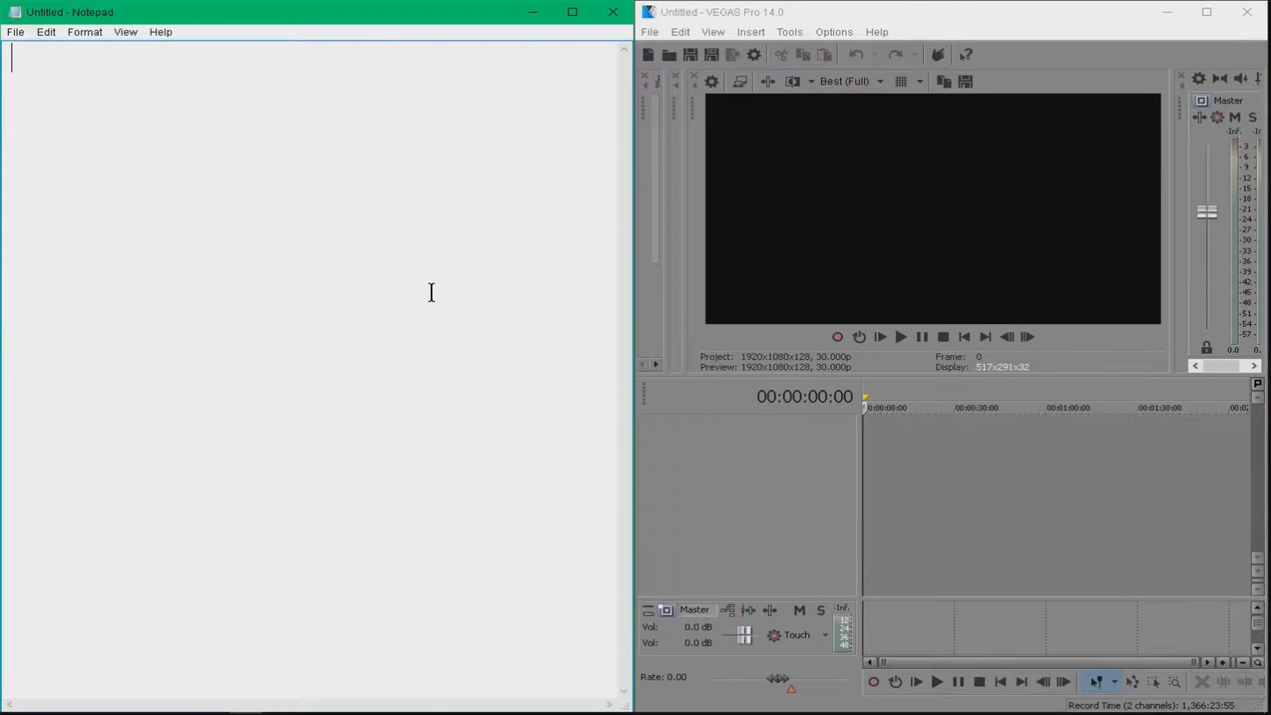
pyautogui.write('copy ')
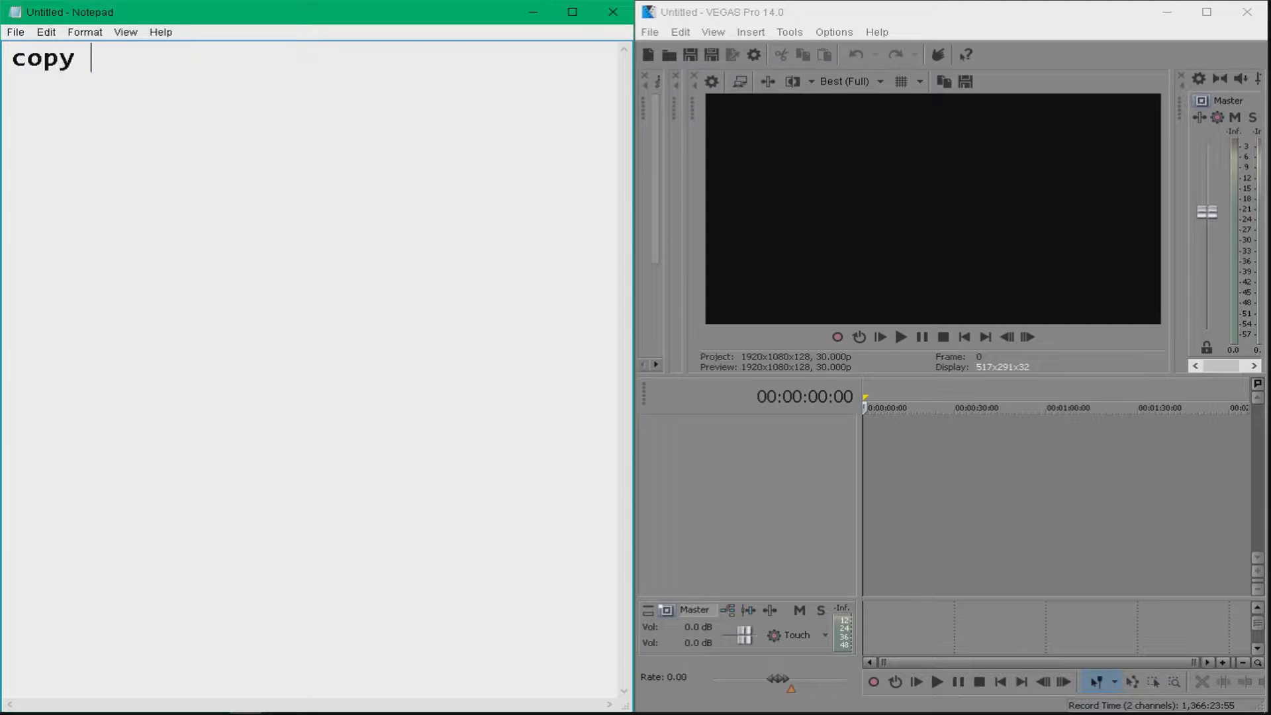
pyautogui.write('my things')
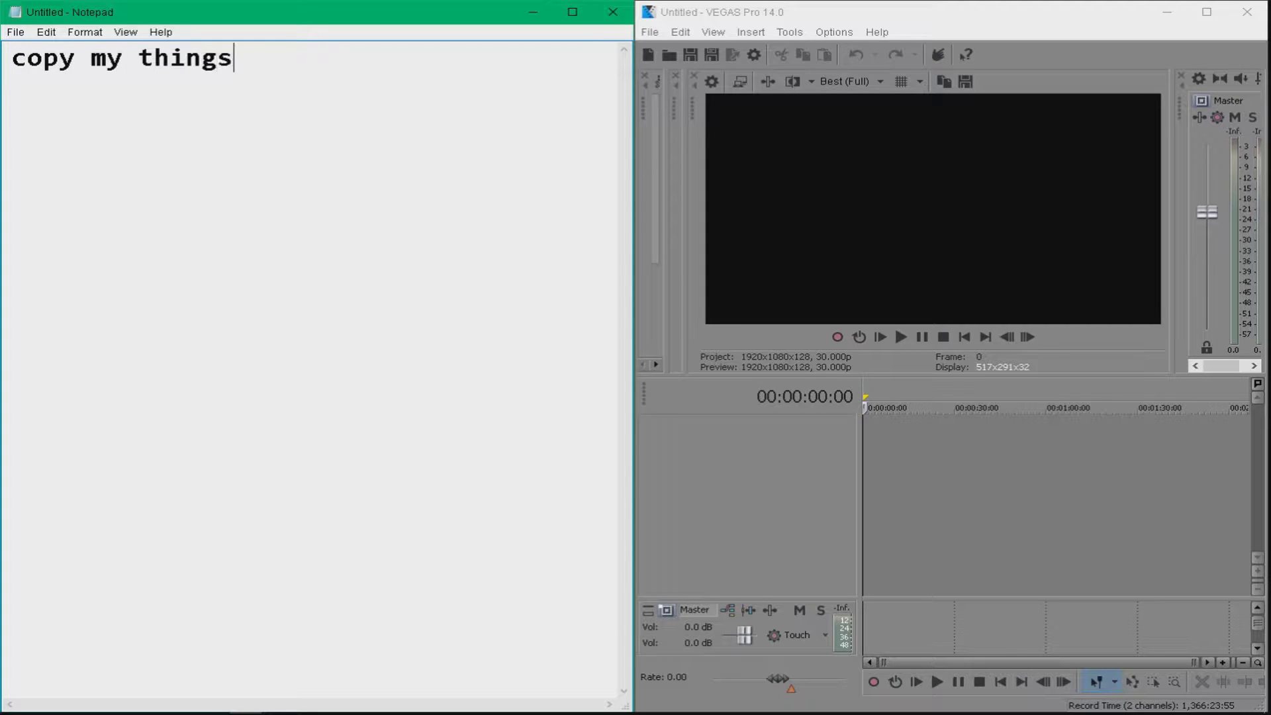
pyautogui.write(' to your ')
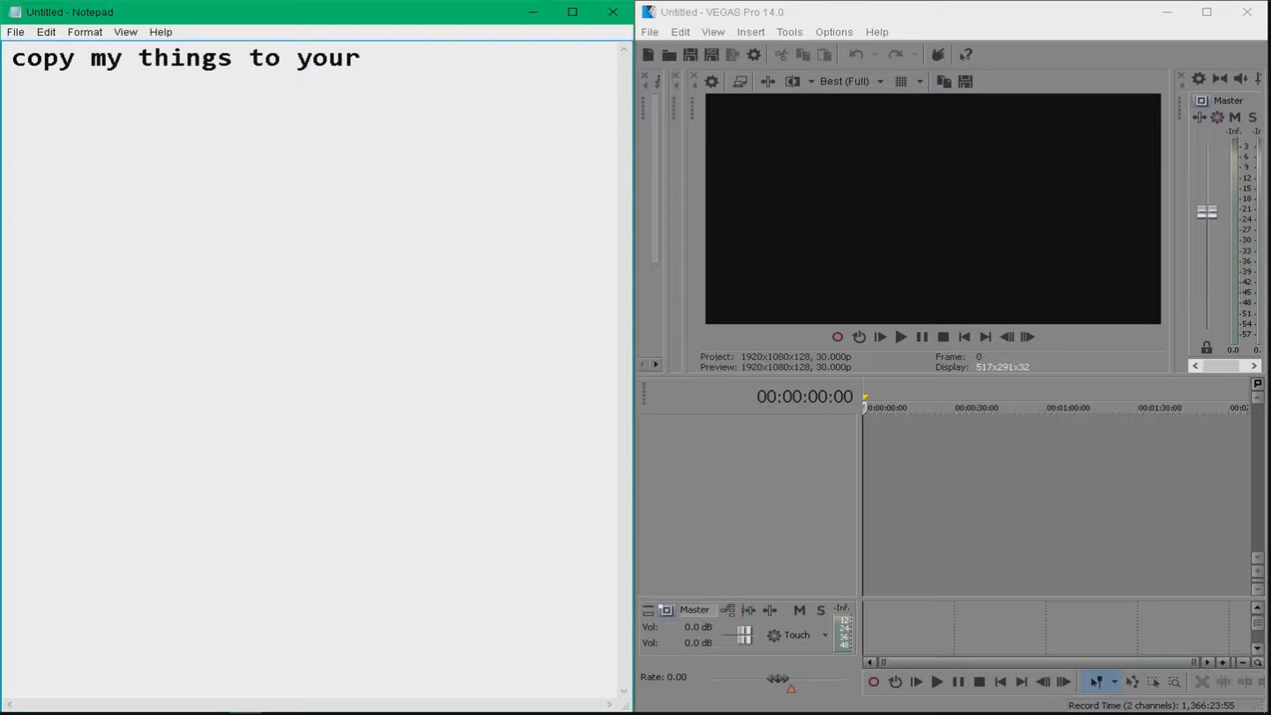
pyautogui.write('thing')
pyautogui.press('BackSpace')
pyautogui.press('BackSpace')
pyautogui.press('BackSpace')
pyautogui.press('BackSpace')
pyautogui.press('BackSpace')
pyautogui.press('BackSpace')
pyautogui.press('BackSpace')
pyautogui.press('BackSpace')
pyautogui.press('BackSpace')
pyautogui.press('BackSpace')
pyautogui.press('BackSpace')
pyautogui.press('BackSpace')
pyautogui.press('BackSpace')
pyautogui.press('BackSpace')
pyautogui.press('BackSpace')
pyautogui.press('BackSpace')
pyautogui.press('BackSpace')
pyautogui.press('BackSpace')
pyautogui.press('BackSpace')
pyautogui.press('BackSpace')
pyautogui.press('BackSpace')
pyautogui.press('BackSpace')
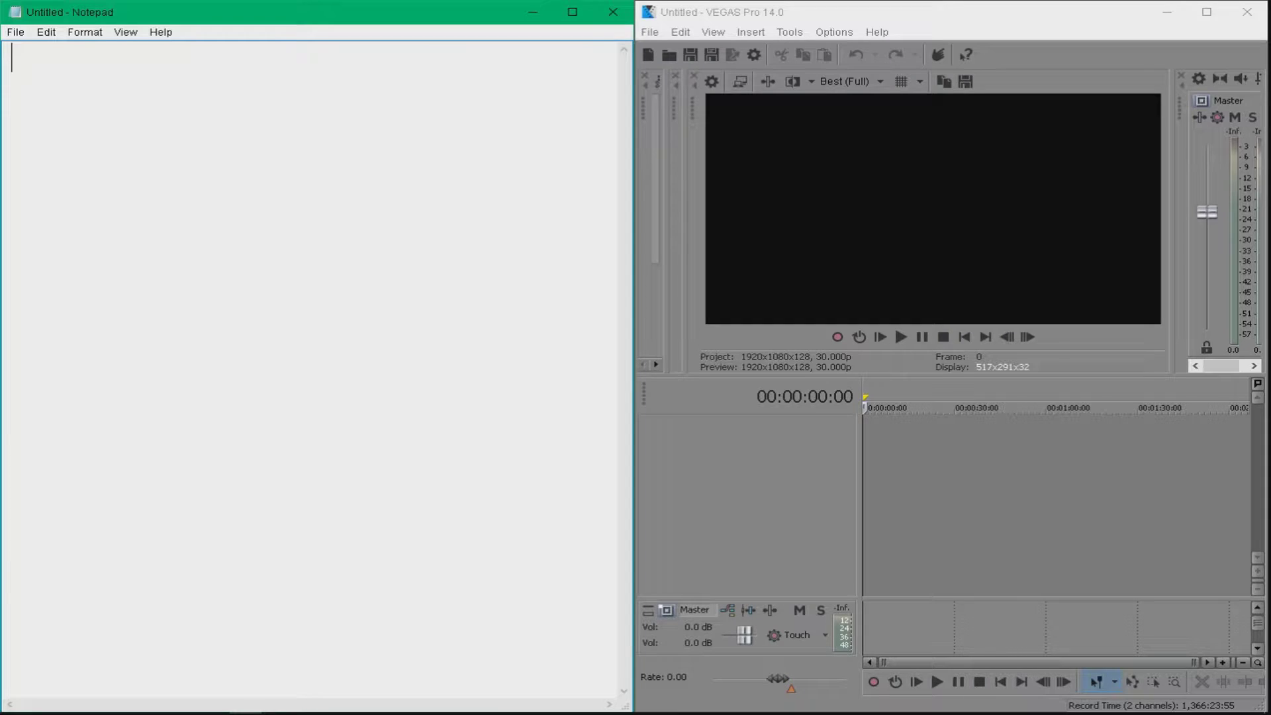
# Step: Write the note "click that thing and copy my things" in the empty Notepad document
pyautogui.write('click th')
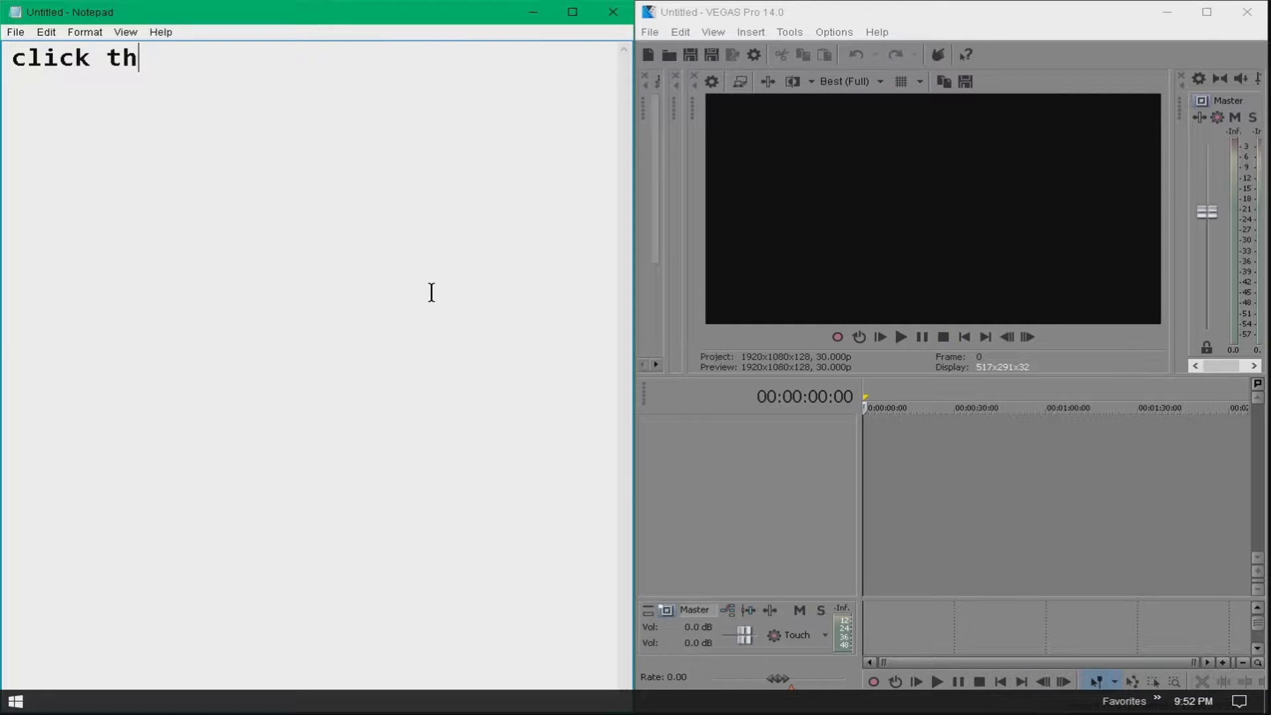
pyautogui.write('e')
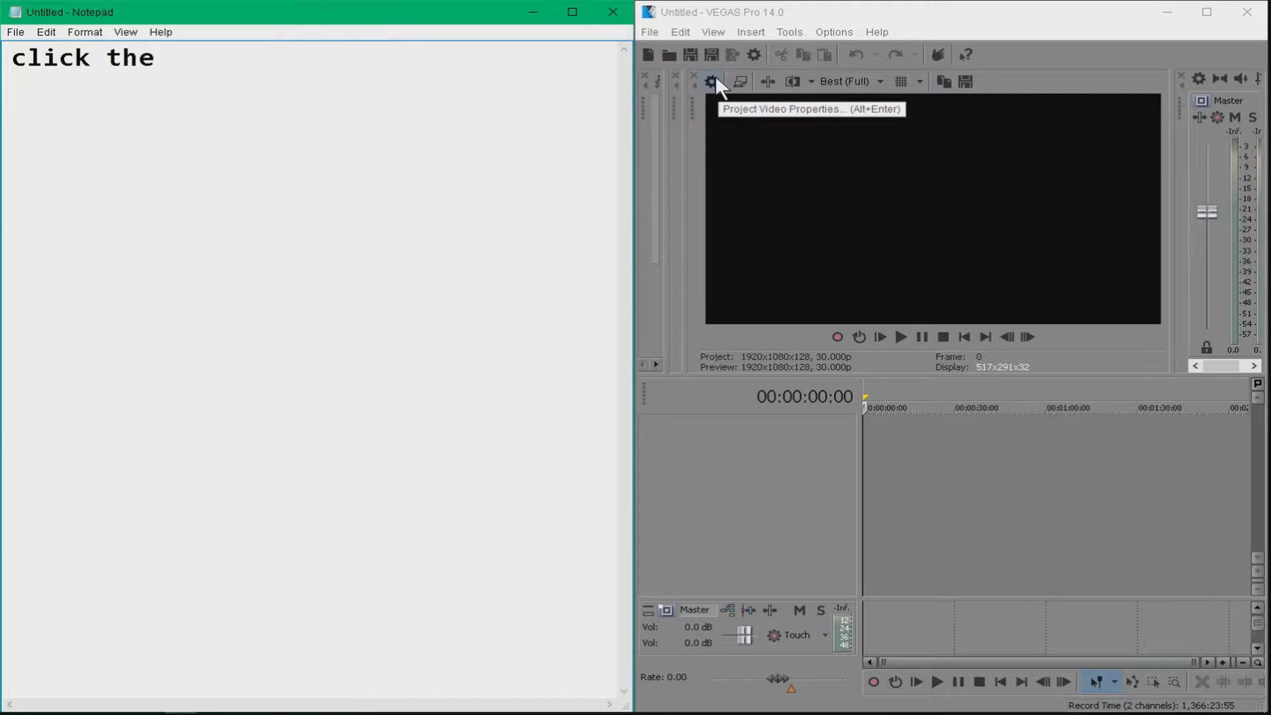
pyautogui.press('BackSpace')
pyautogui.write('at thi')
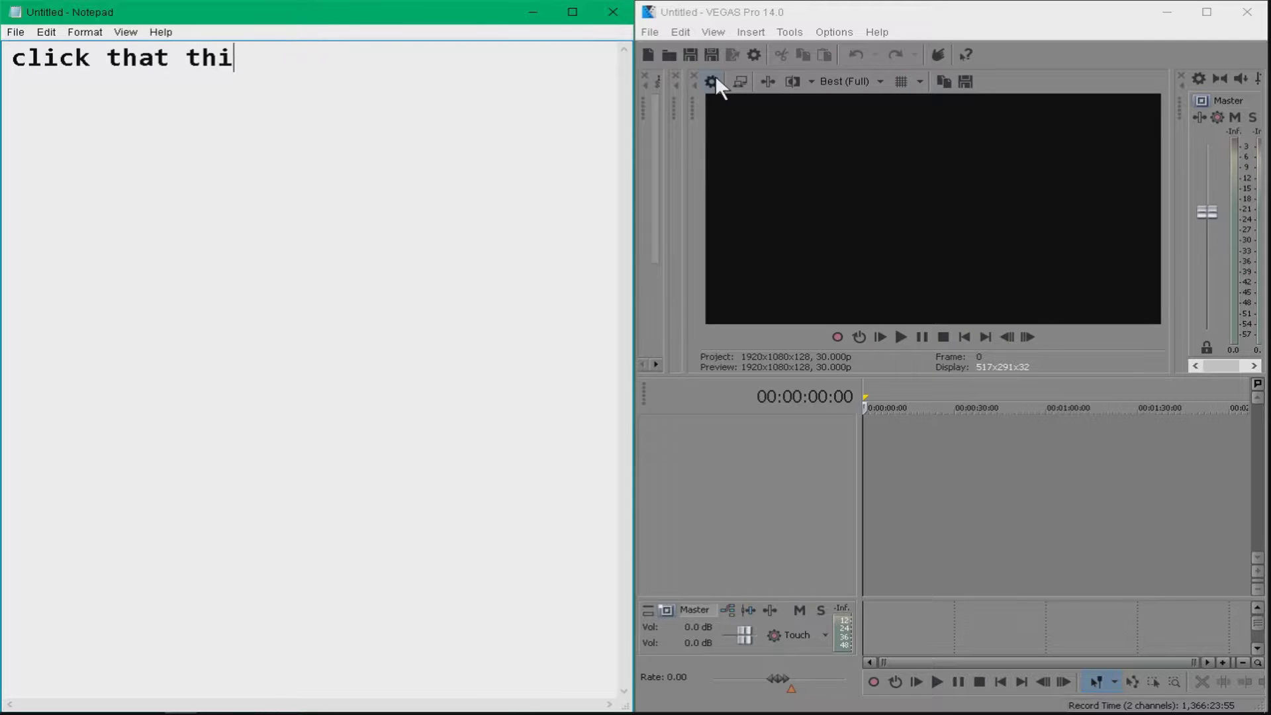
pyautogui.write('ng and ')
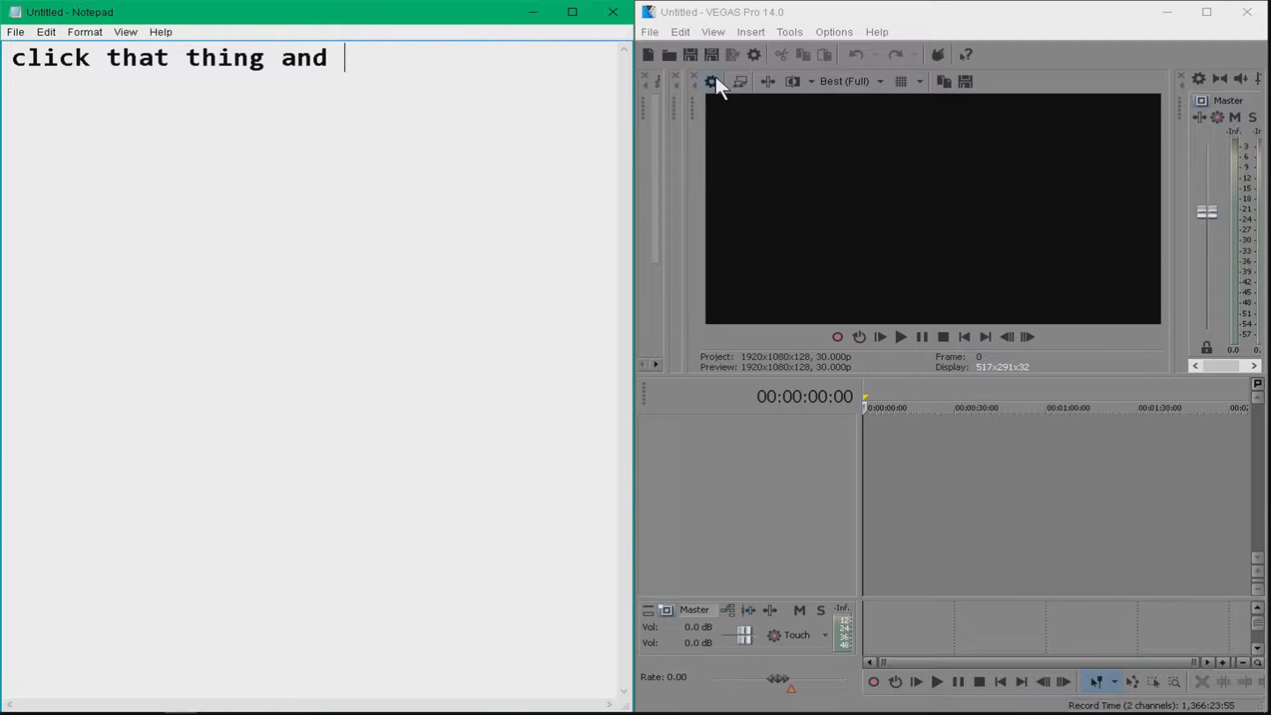
pyautogui.write('copy m')
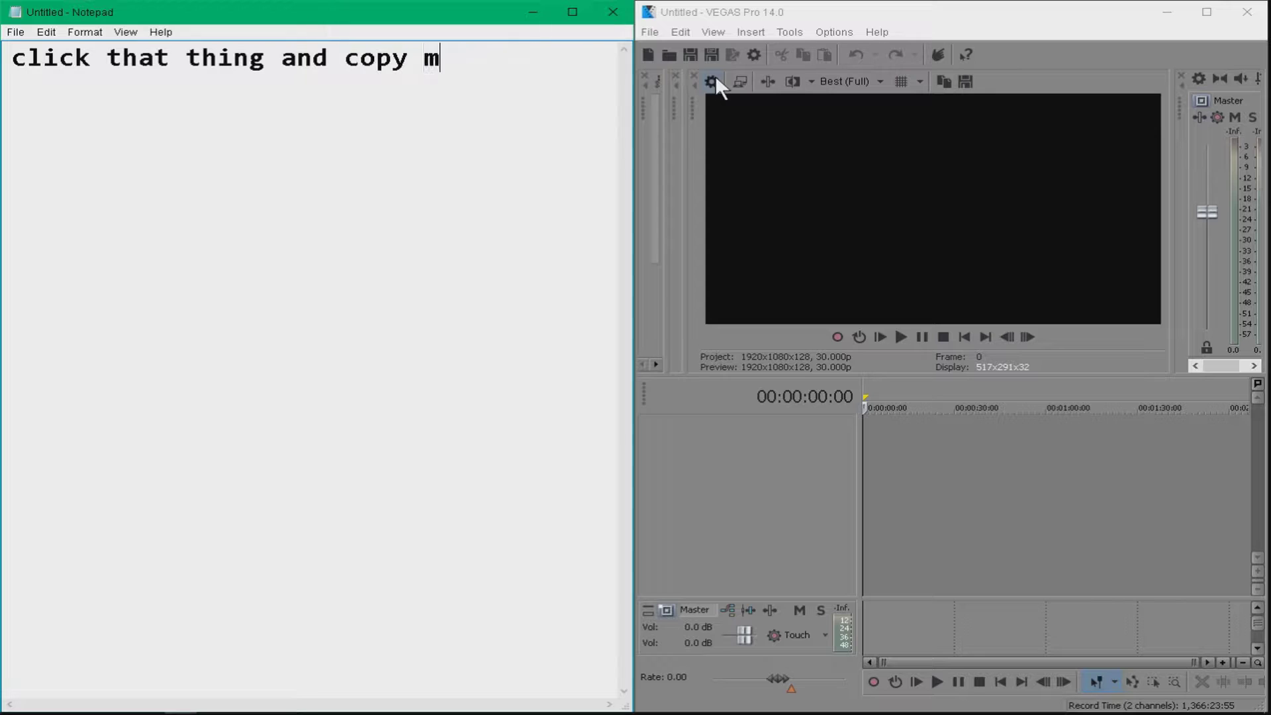
pyautogui.write('y thing')
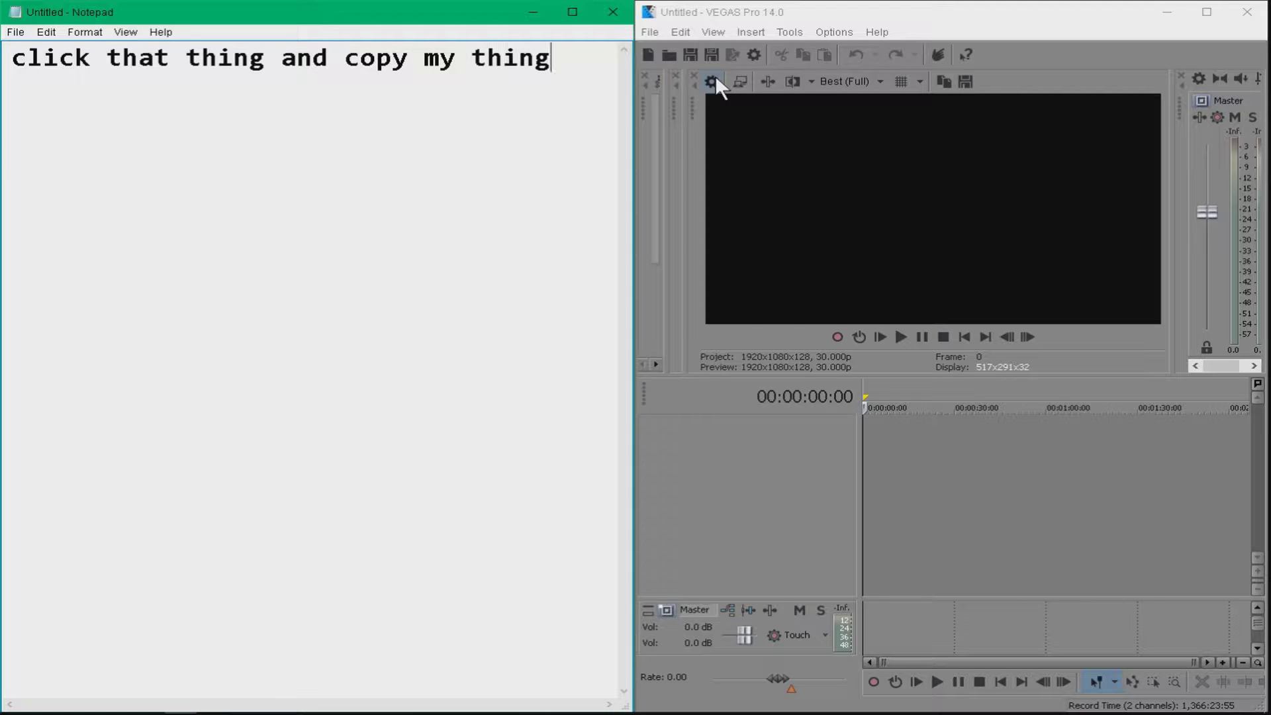
pyautogui.press('BackSpace')
pyautogui.write('s')
pyautogui.press('BackSpace')
pyautogui.press('BackSpace')
pyautogui.write('gs')
# Step: Continue the note on a second line with "to yours"
pyautogui.press('Return')
pyautogui.write('to th')
pyautogui.press('BackSpace')
pyautogui.press('BackSpace')
pyautogui.write('your')
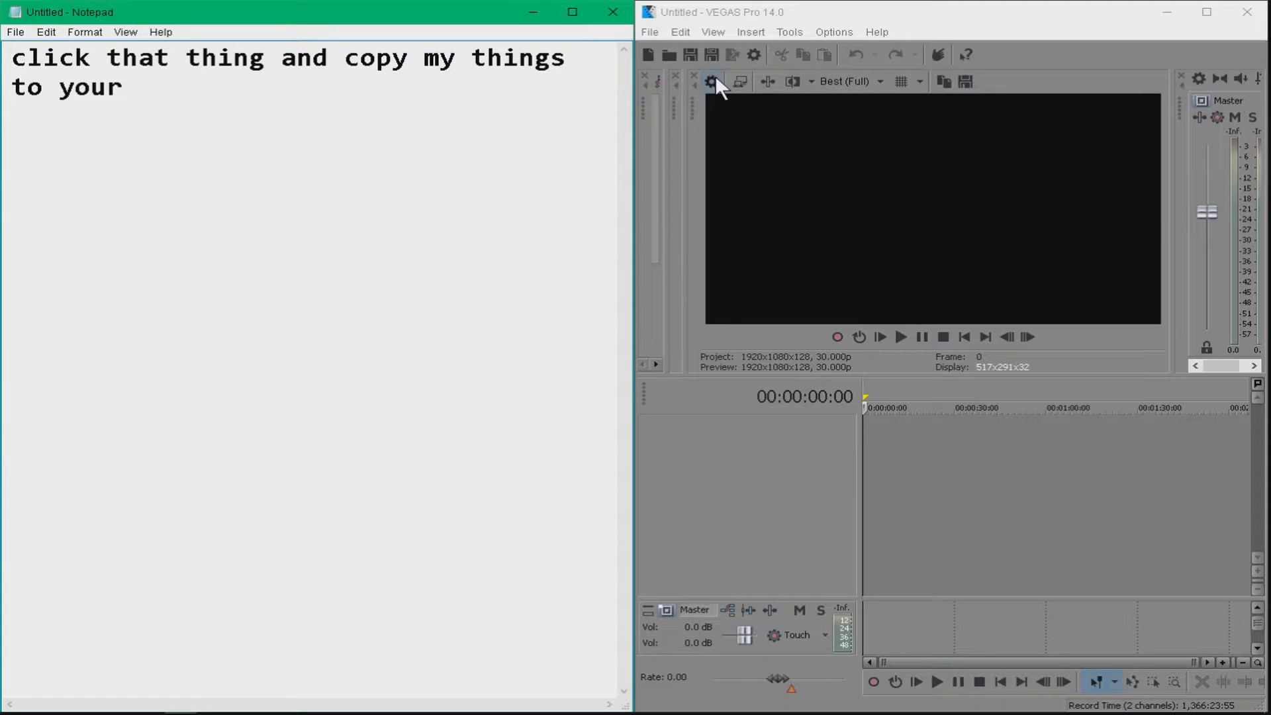
pyautogui.press('BackSpace')
pyautogui.write('s')
# Step: Open the project video properties in VEGAS Pro and highlight the width and height values
pyautogui.click(715, 77)
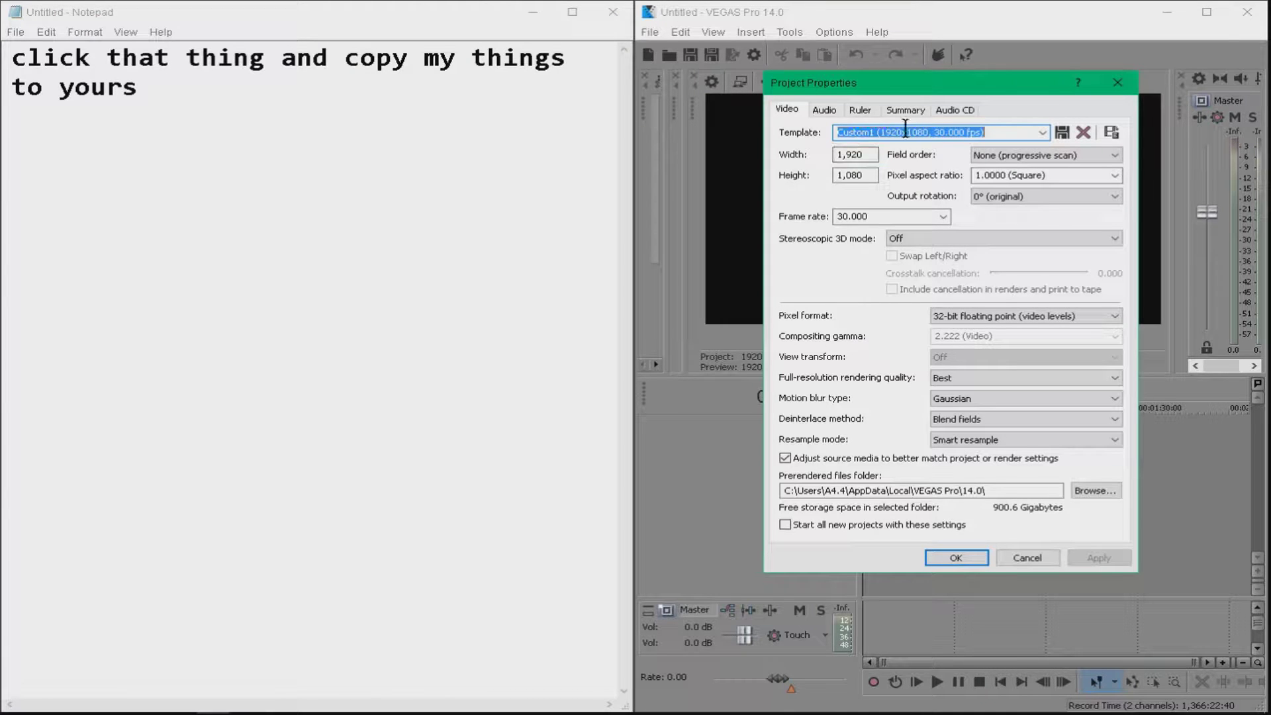
pyautogui.click(854, 155)
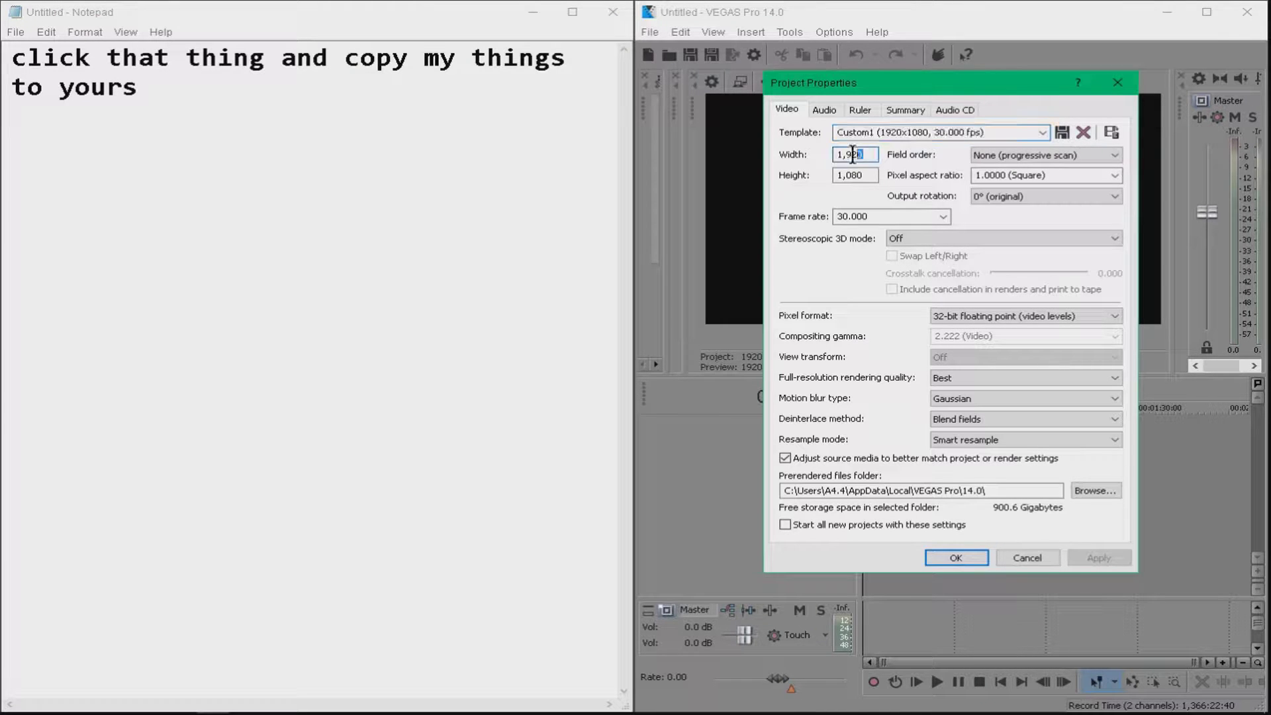
pyautogui.click(854, 176)
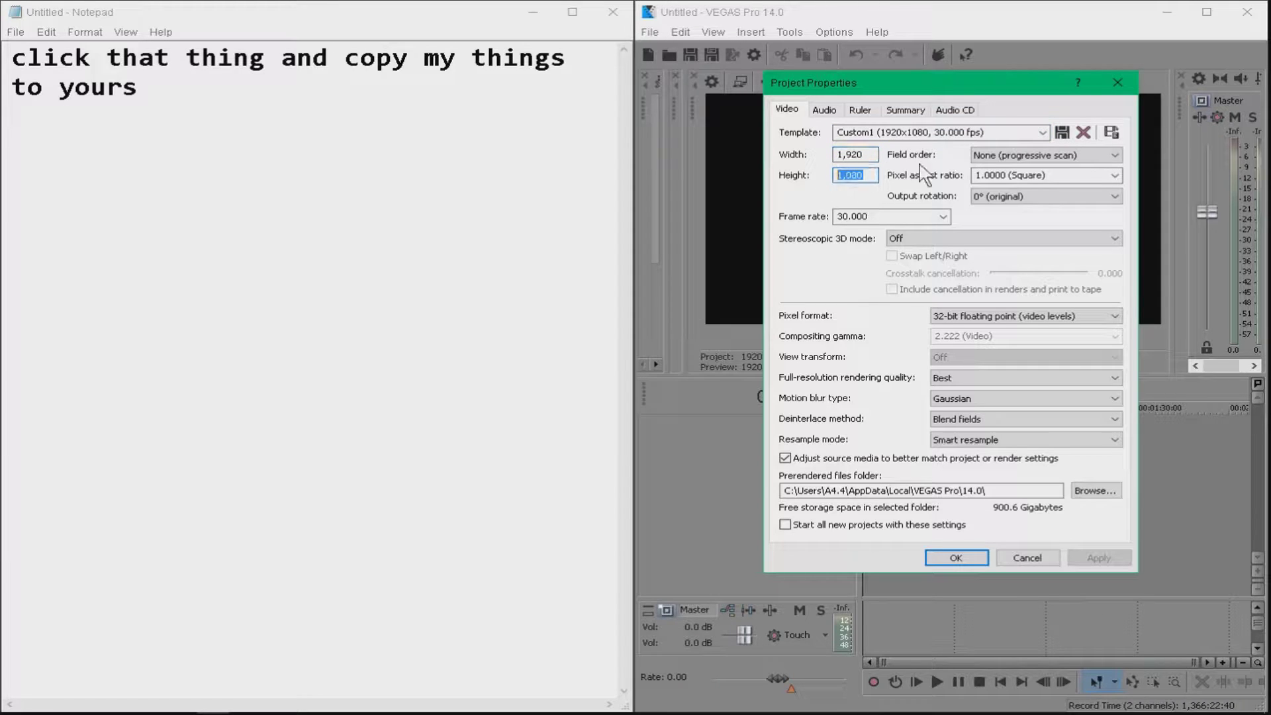